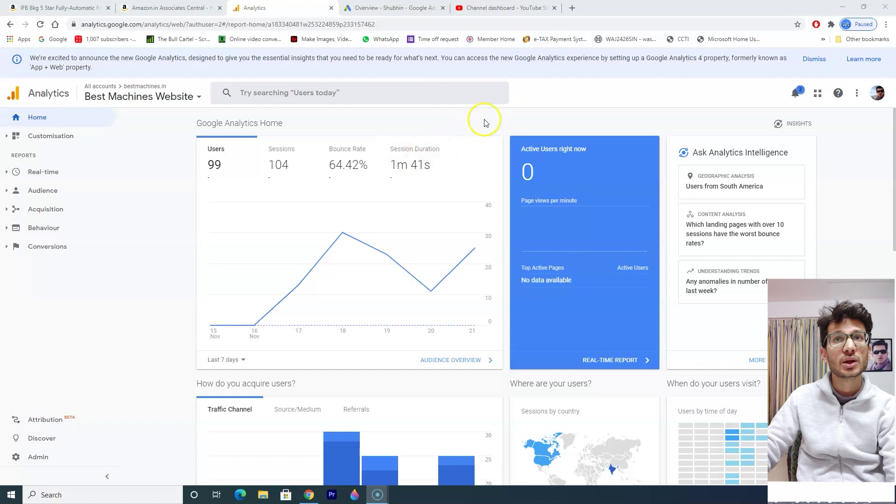
scroll(504, 125, down, 1)
scroll(503, 125, up, 1)
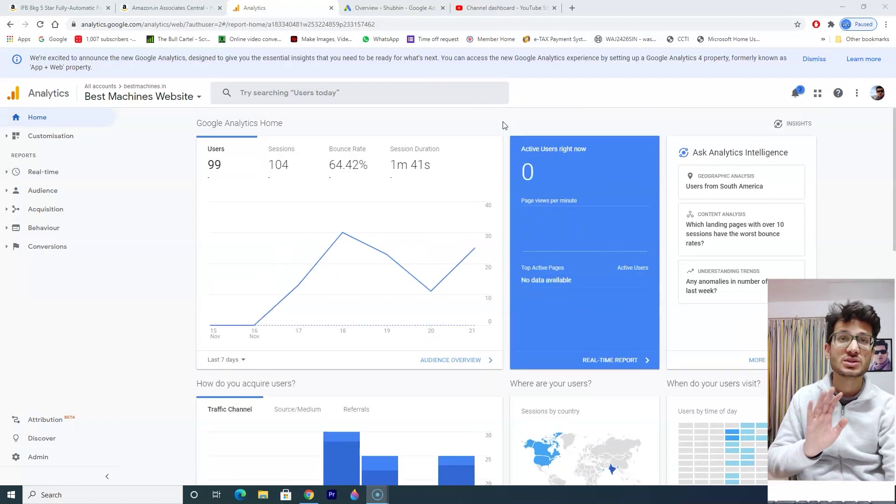
scroll(504, 125, down, 1)
scroll(504, 125, up, 1)
click(506, 128)
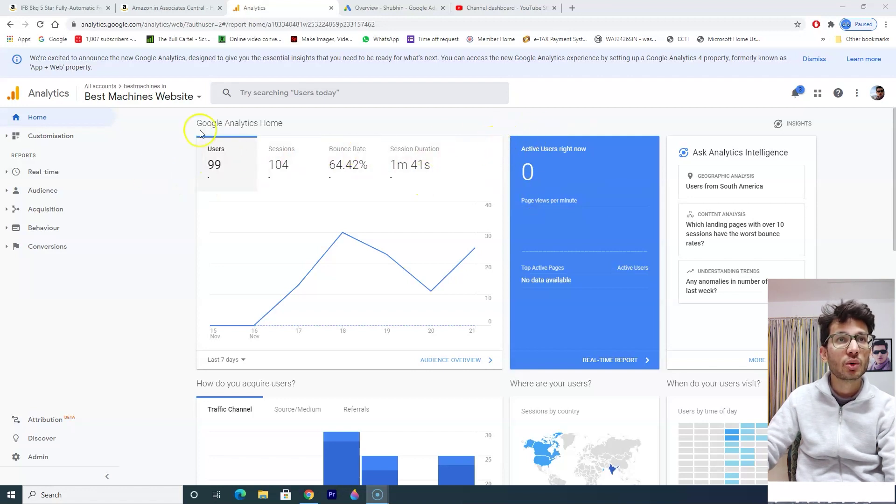
mouse_move(280, 321)
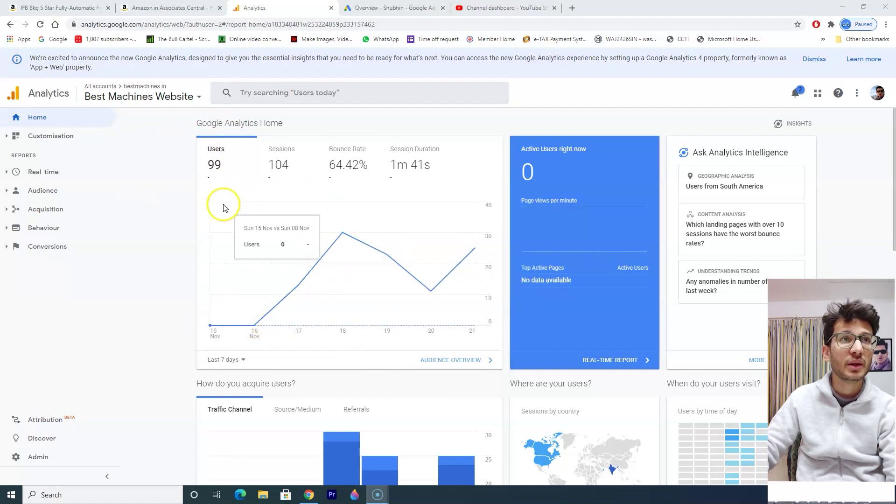
Step: Open the bestmachines.in website in a new browser tab
click(572, 8)
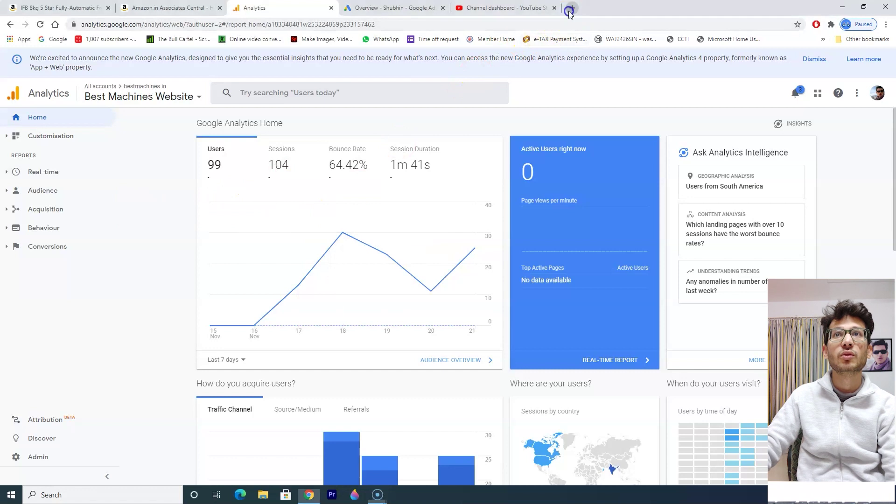
text(bestmachines.in)
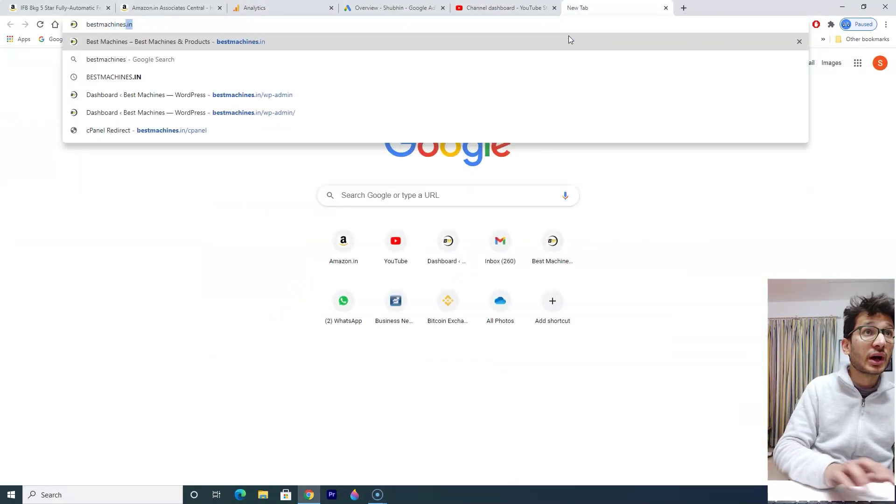
key(Return)
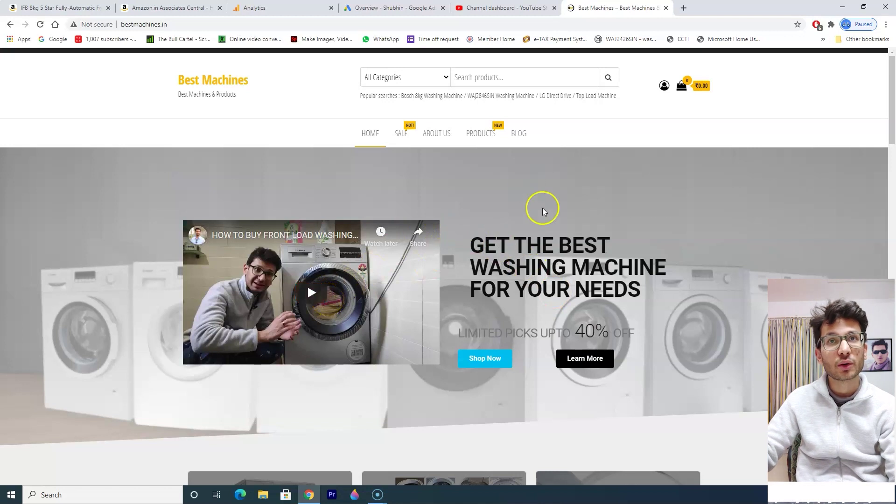
Step: Look through the Best Machines home page, from the banner through featured products and videos to the About section
scroll(436, 223, down, 4)
scroll(436, 224, down, 10)
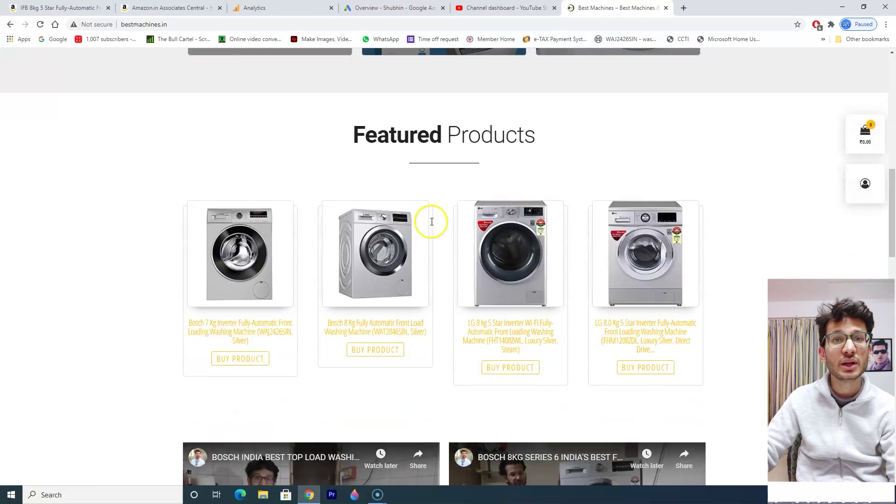
scroll(426, 232, down, 15)
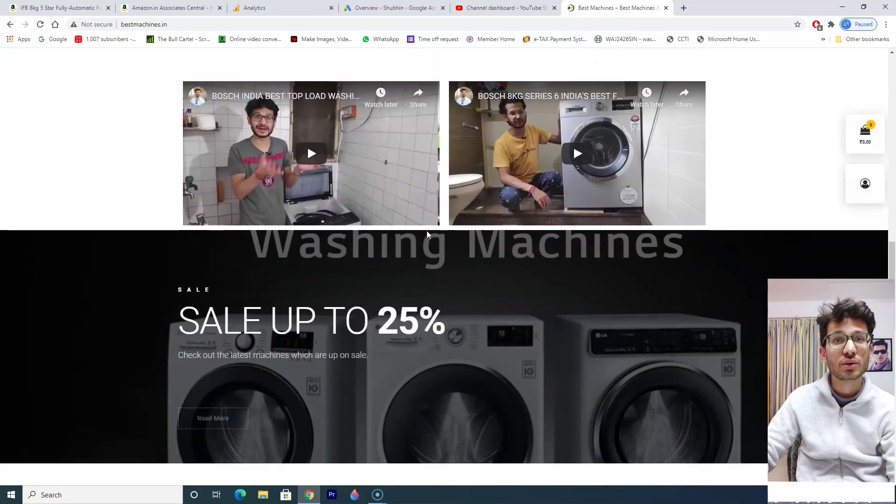
scroll(426, 230, down, 4)
scroll(426, 233, up, 9)
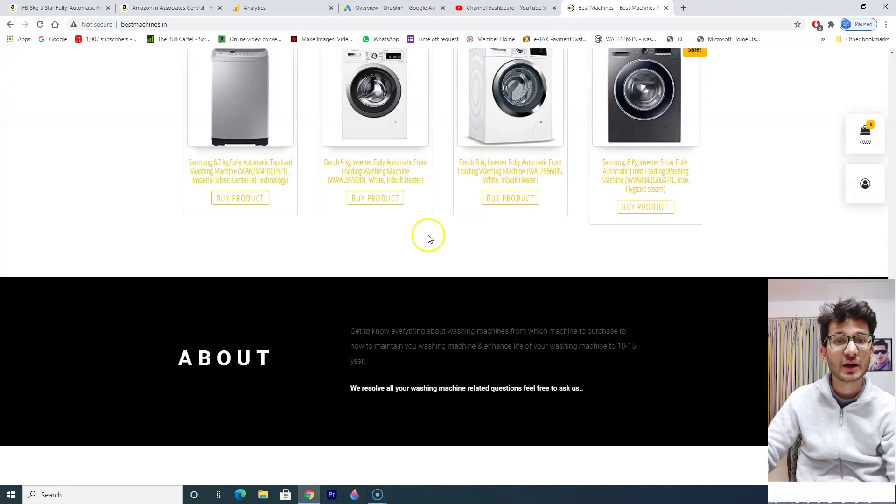
scroll(429, 242, up, 5)
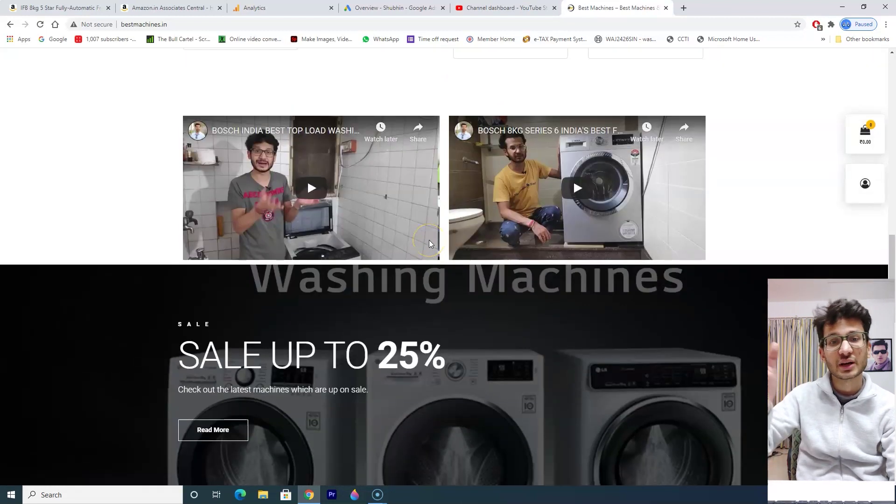
scroll(430, 242, up, 20)
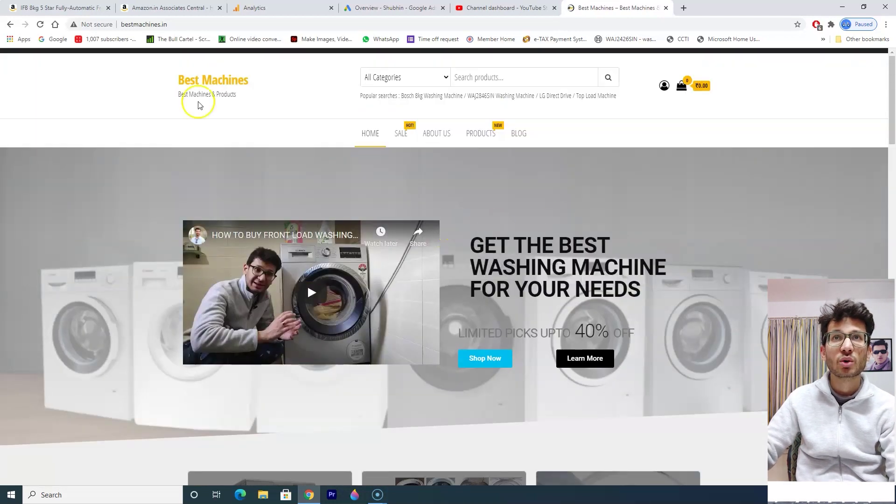
Step: Compare the open website with the Active Users right now card in Google Analytics, including page views per minute
click(322, 7)
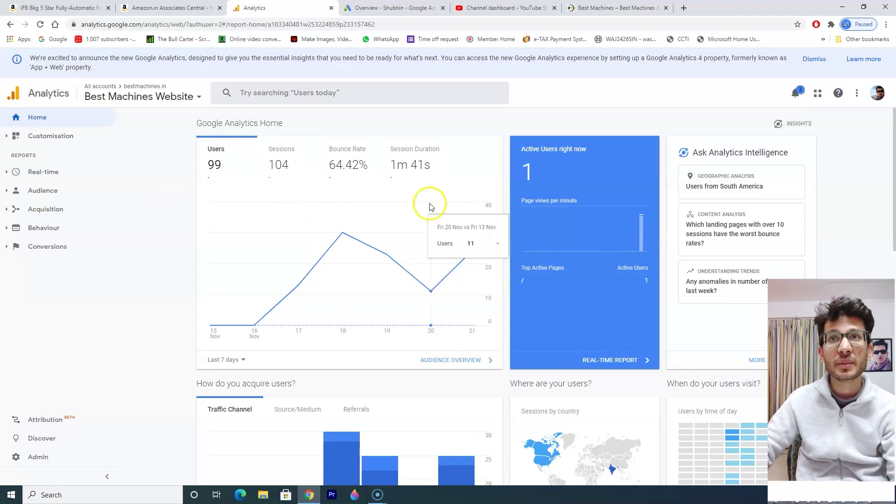
drag(523, 176, 533, 176)
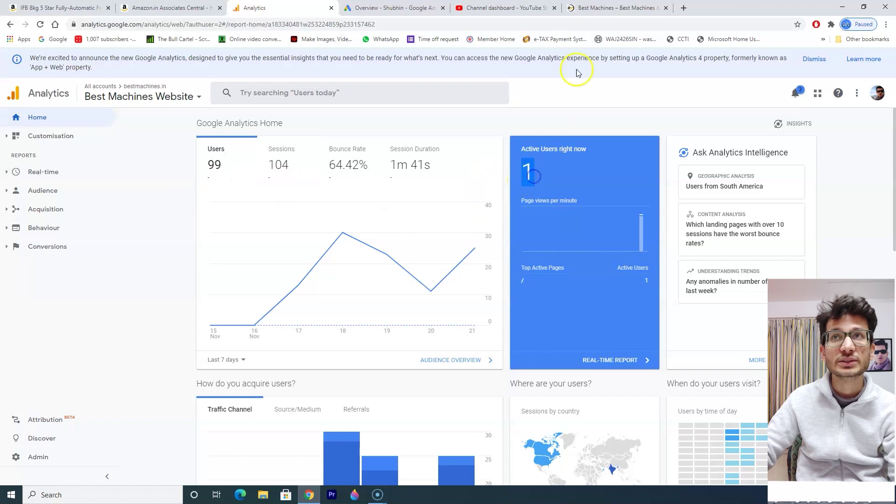
click(598, 8)
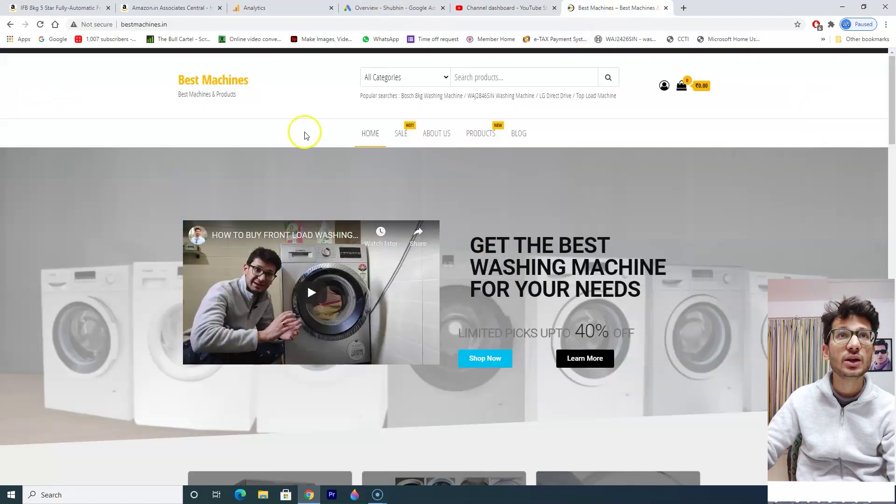
key(ctrl+3)
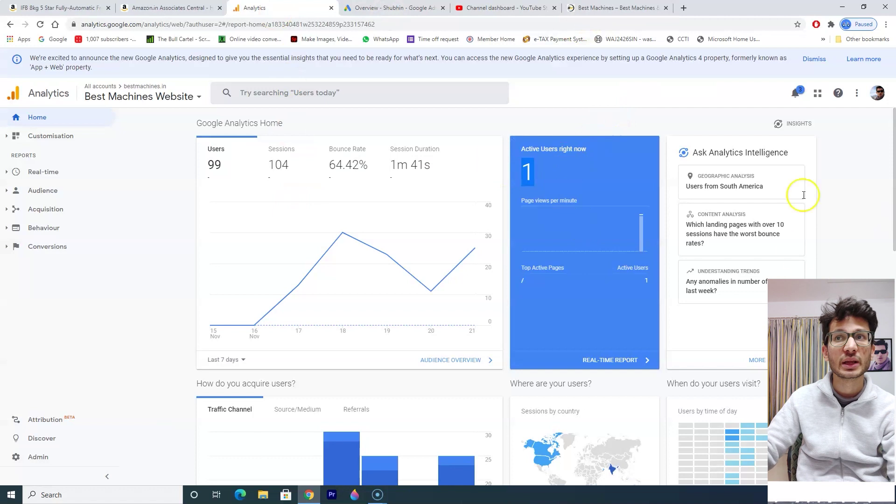
mouse_move(640, 239)
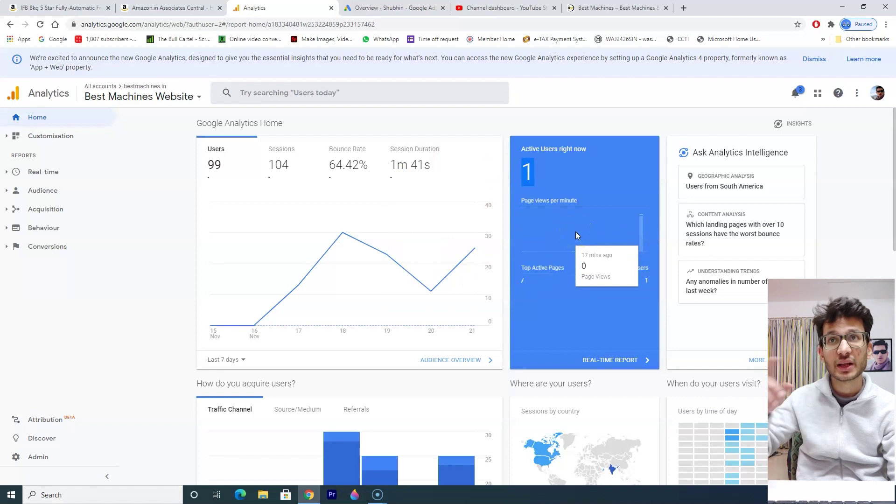
click(614, 124)
Step: Examine the Users by time of day heatmap on the Analytics home page for the busiest days and hours
scroll(470, 132, down, 4)
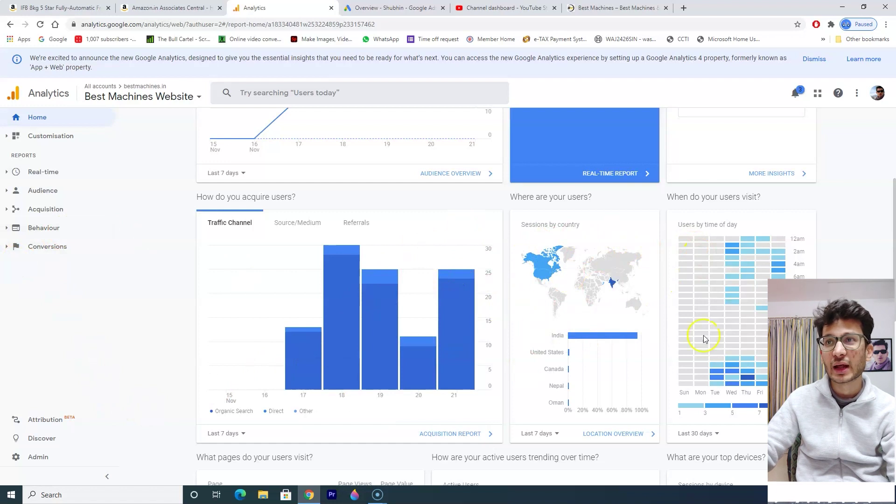
drag(705, 196, 729, 197)
click(728, 196)
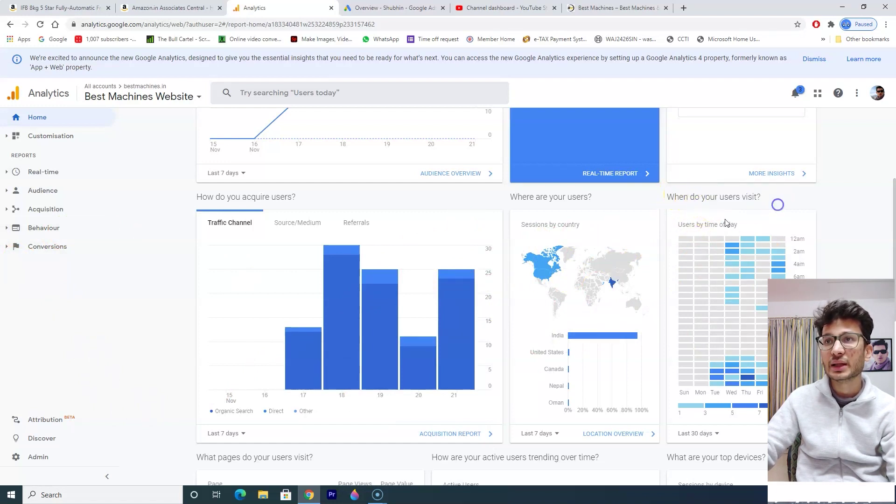
mouse_move(749, 381)
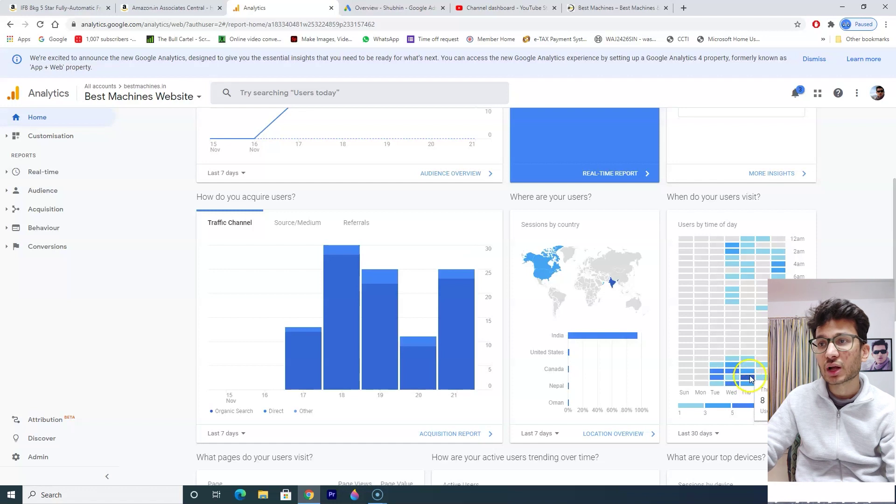
mouse_move(712, 262)
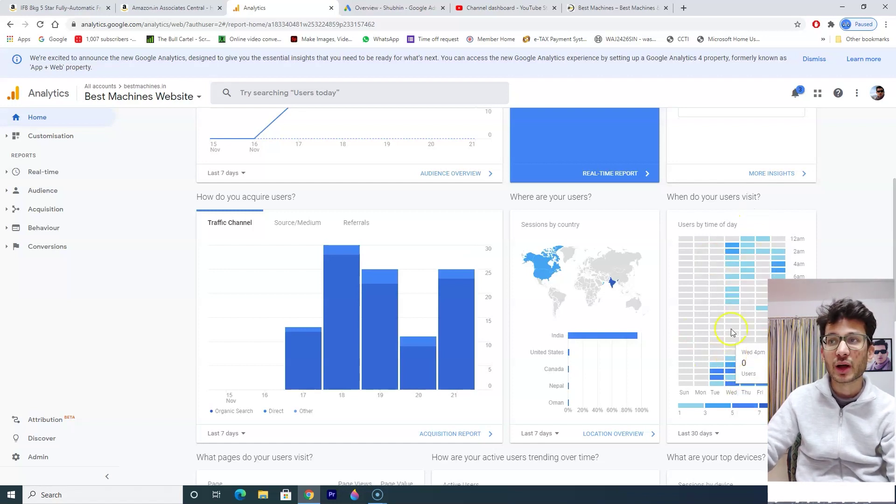
mouse_move(780, 267)
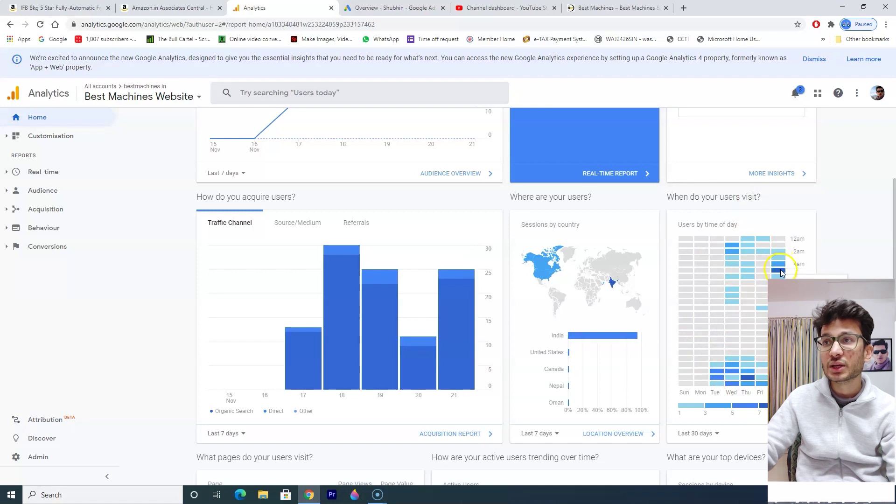
mouse_move(716, 377)
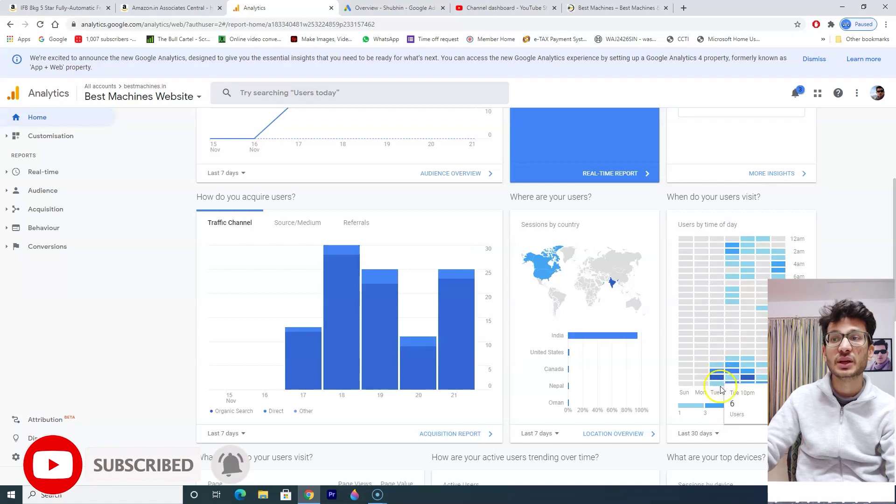
click(715, 406)
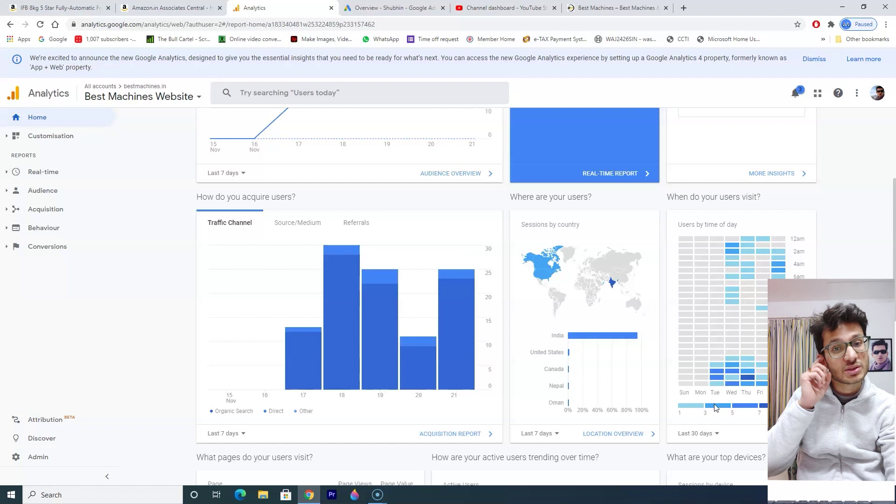
Step: Check the Sessions by device chart to see which devices visitors use
scroll(716, 408, up, 1)
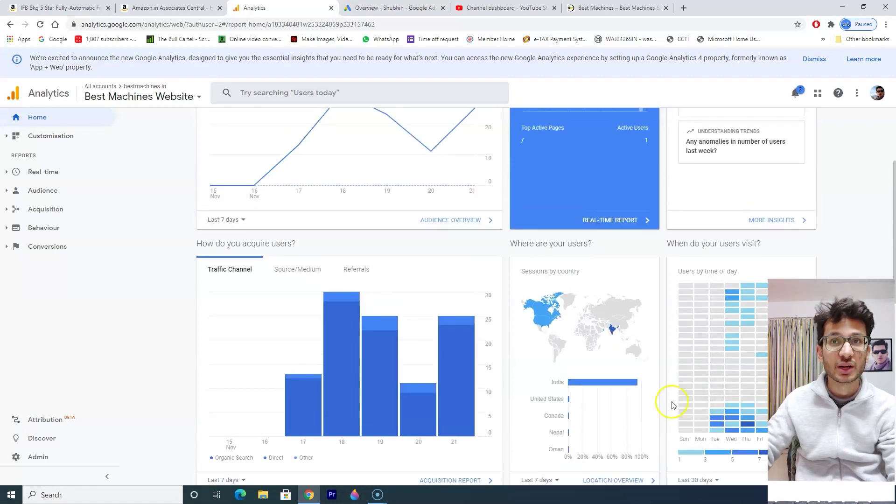
scroll(554, 366, down, 3)
scroll(485, 306, down, 3)
scroll(486, 306, down, 2)
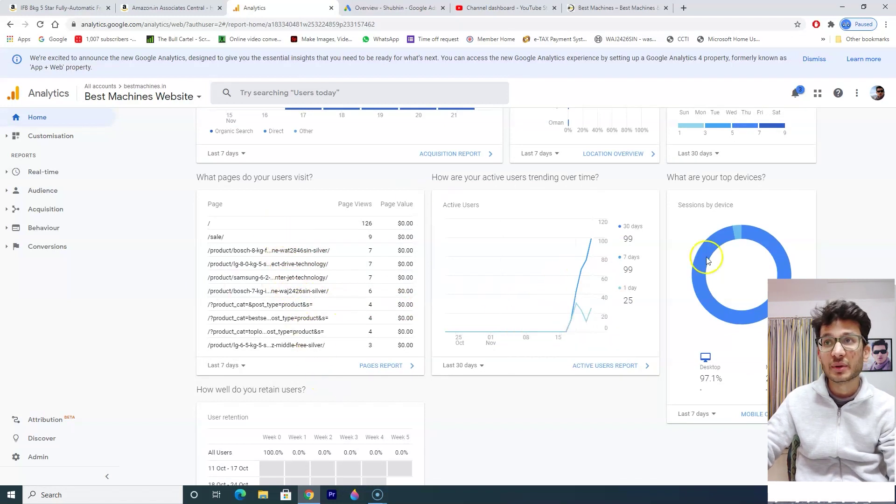
mouse_move(718, 237)
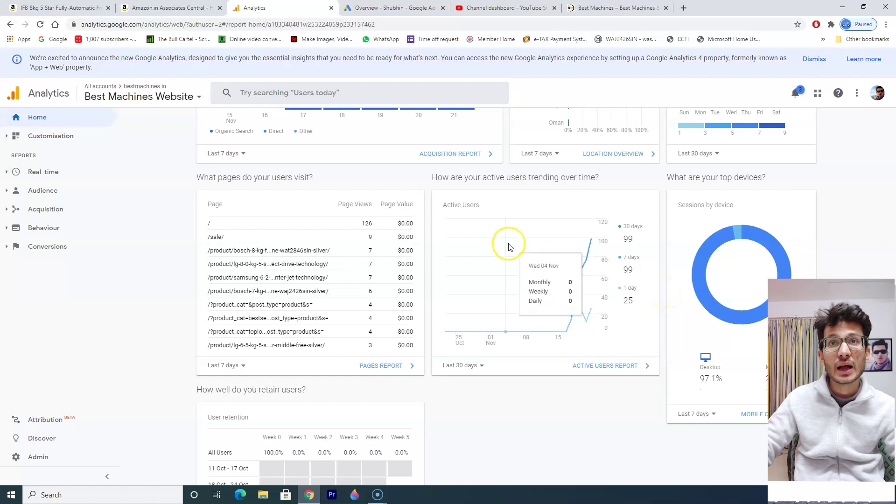
Step: Review the Active Users trend over the last 30 days and the User retention table
scroll(509, 261, down, 1)
scroll(509, 261, down, 1)
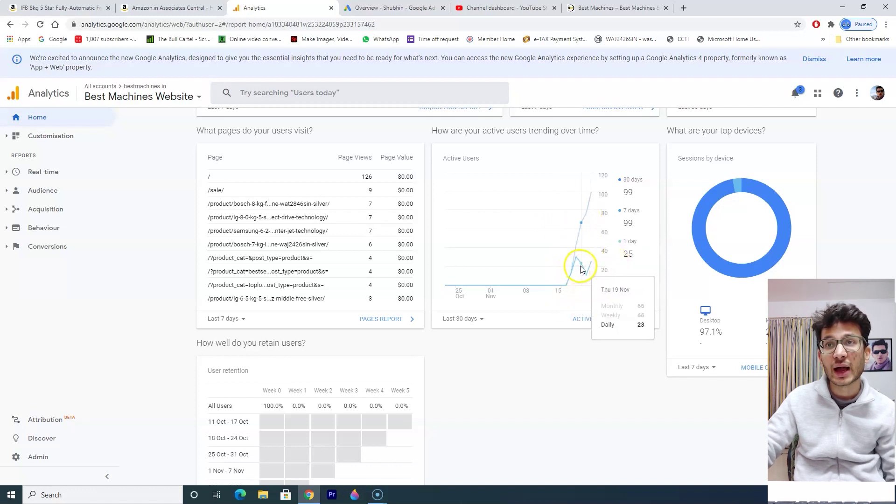
scroll(490, 289, down, 1)
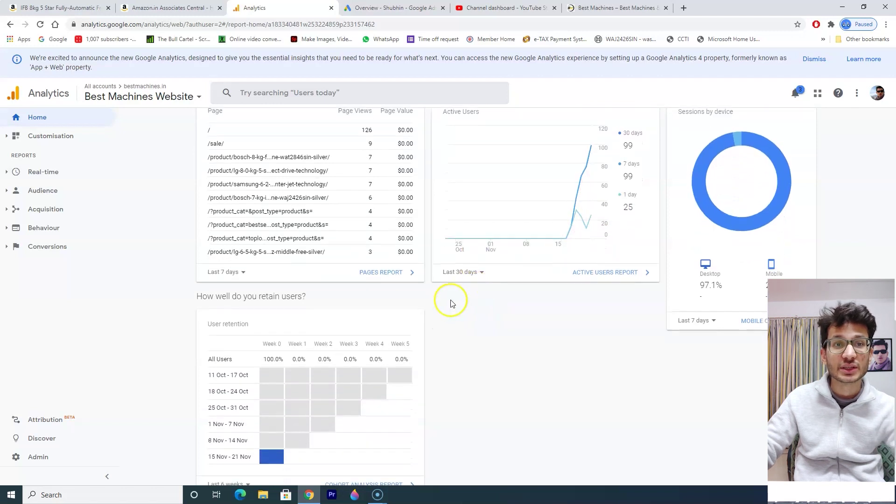
scroll(560, 303, down, 1)
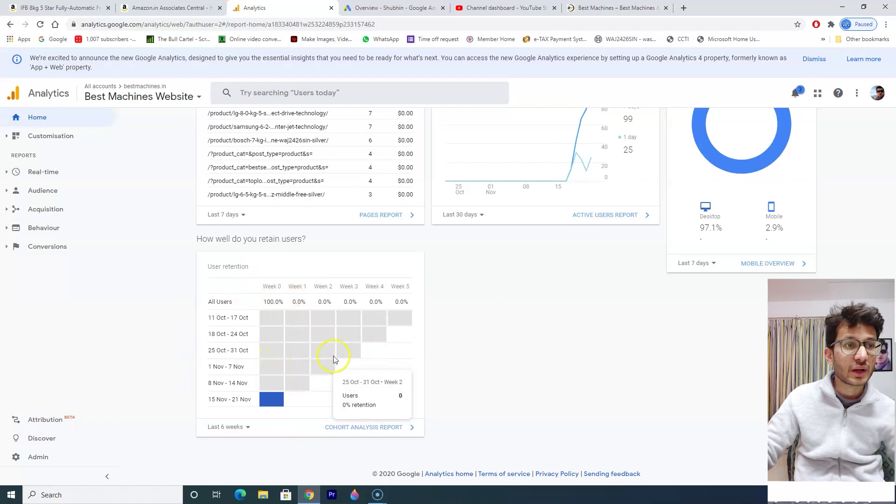
Step: Return to the home summary and review the session duration and the live page views per minute
scroll(268, 327, up, 3)
scroll(257, 310, up, 8)
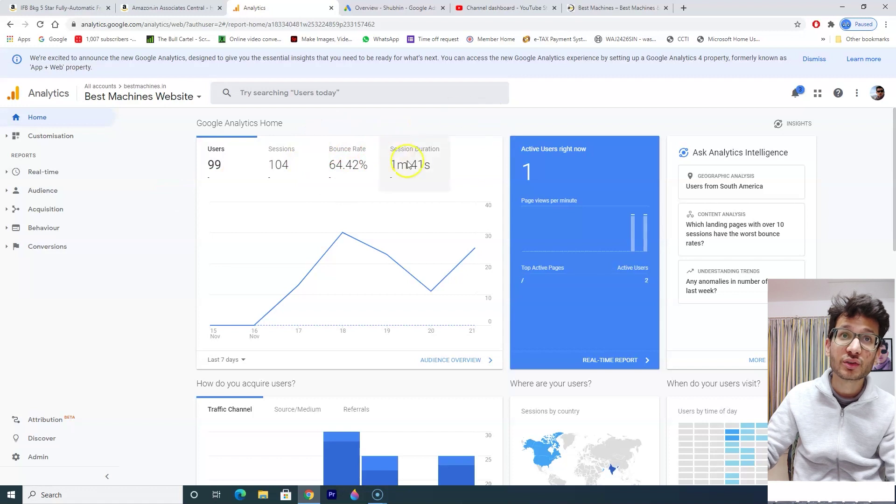
mouse_move(642, 239)
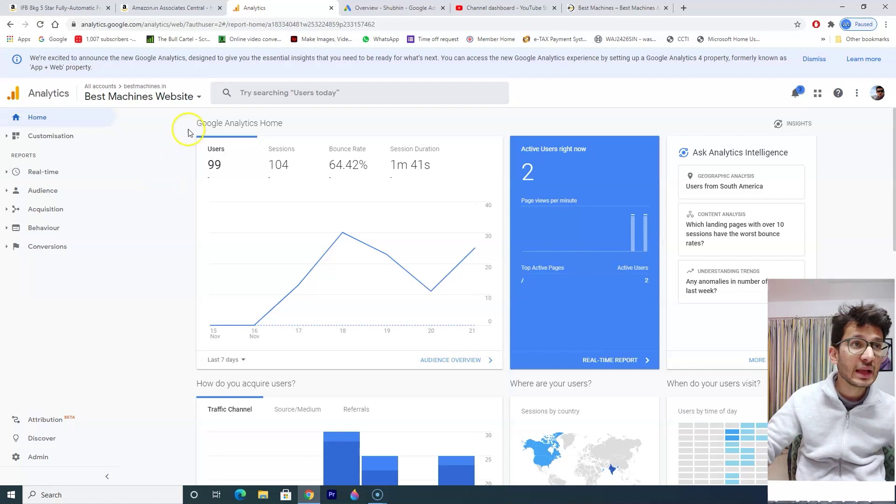
Step: Open the Real-time Overview report and examine its top active pages and top locations map
click(37, 173)
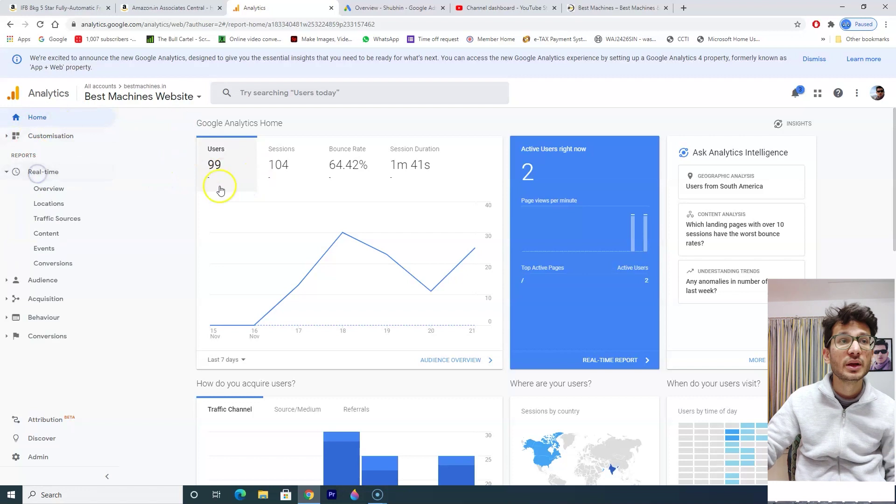
click(78, 188)
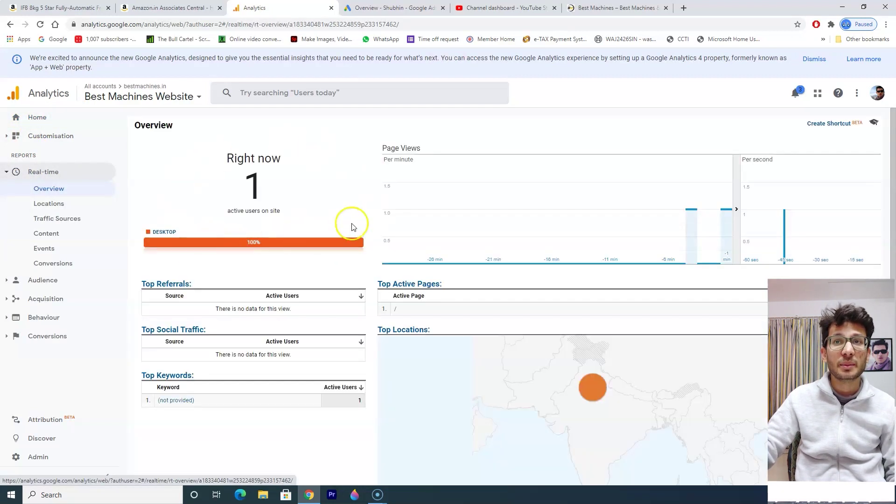
scroll(401, 290, down, 4)
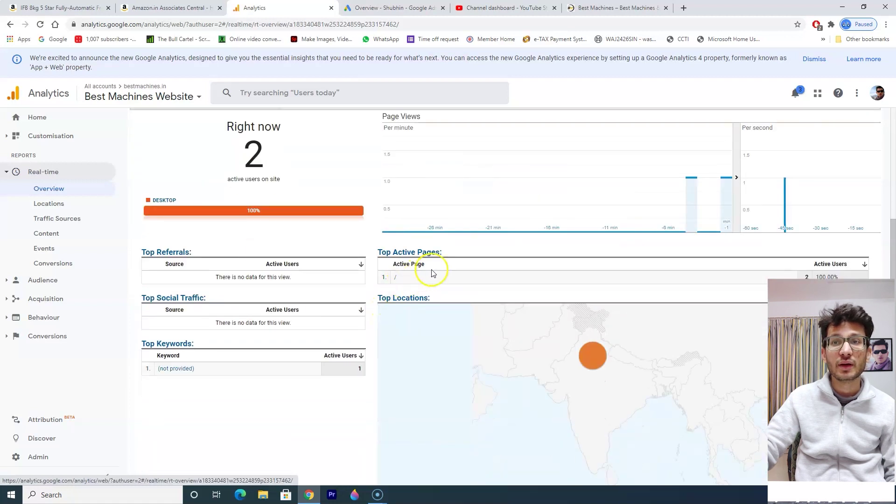
scroll(569, 352, down, 1)
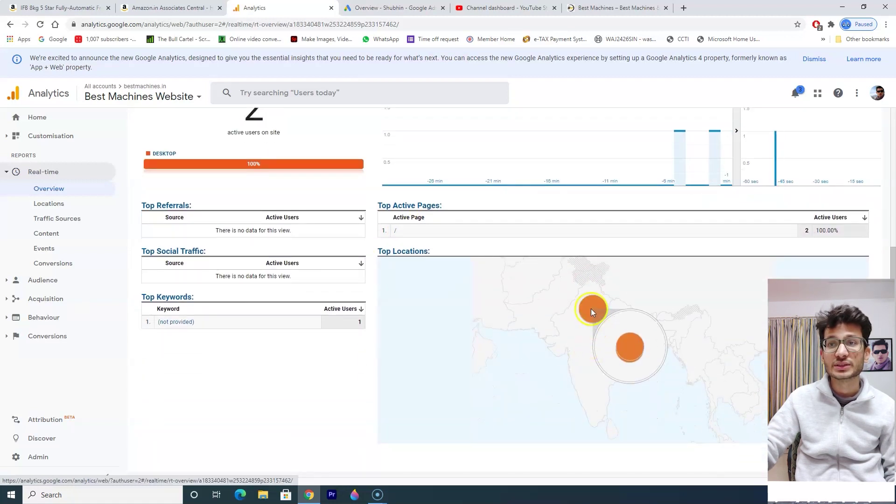
Step: Examine the Real-time Overview's top locations map, active user count, page views charts, and referral, social traffic and keyword tables
scroll(469, 289, up, 2)
scroll(591, 368, down, 2)
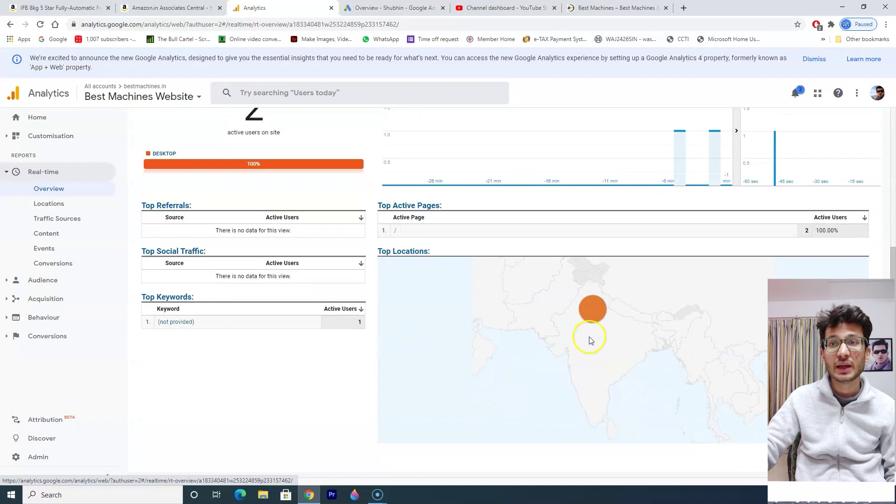
mouse_move(629, 347)
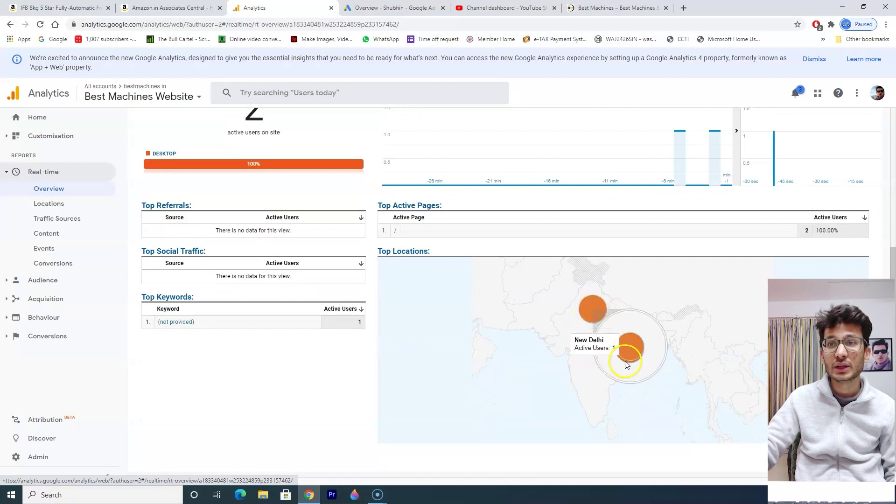
scroll(374, 266, up, 4)
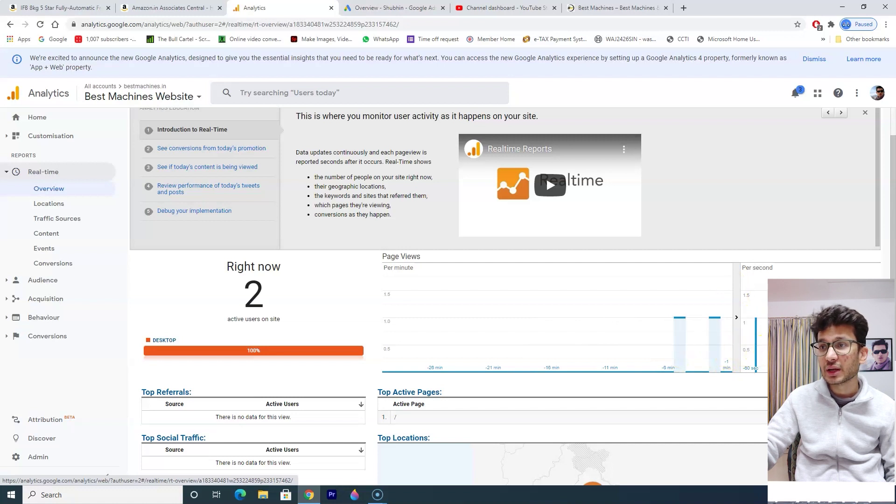
mouse_move(711, 345)
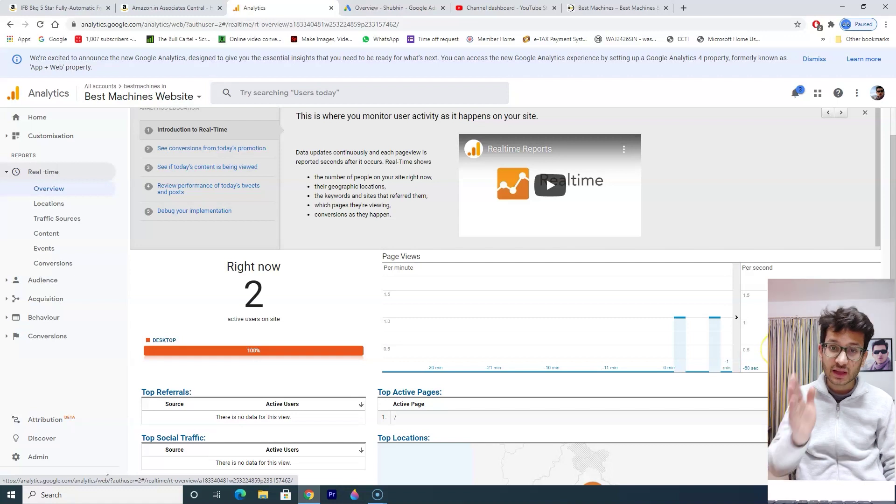
scroll(320, 336, down, 4)
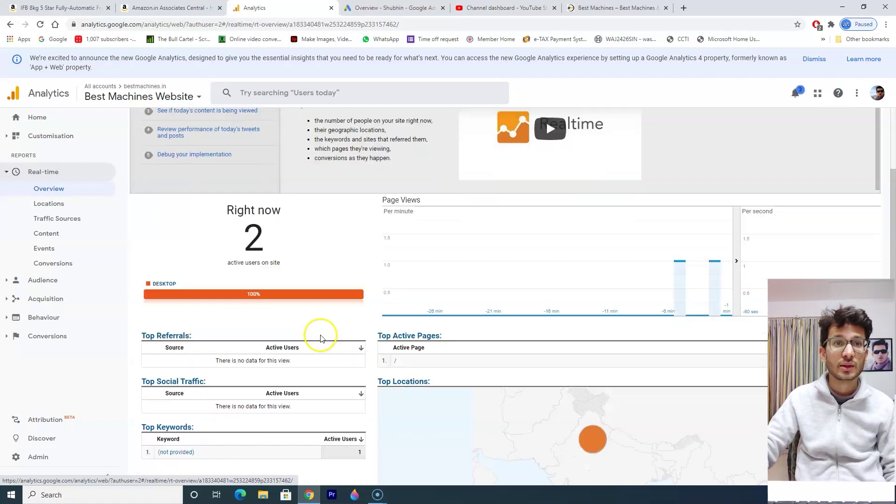
scroll(327, 336, up, 5)
scroll(336, 344, down, 4)
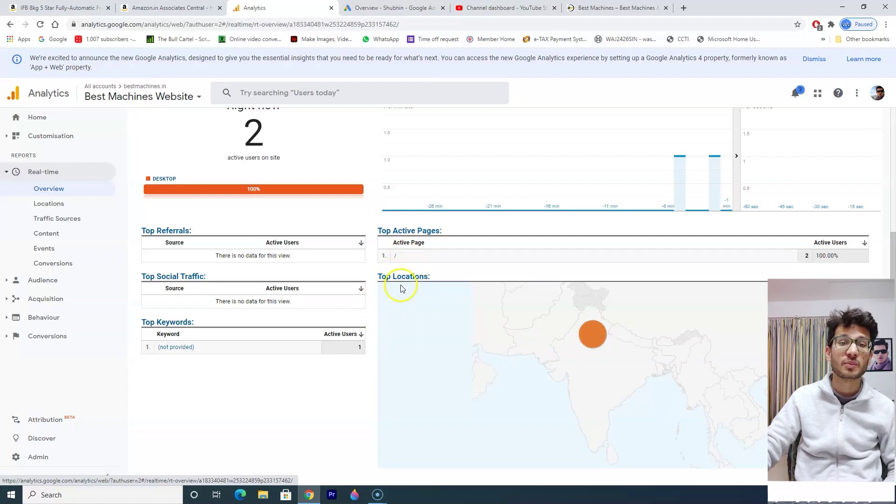
scroll(350, 285, up, 5)
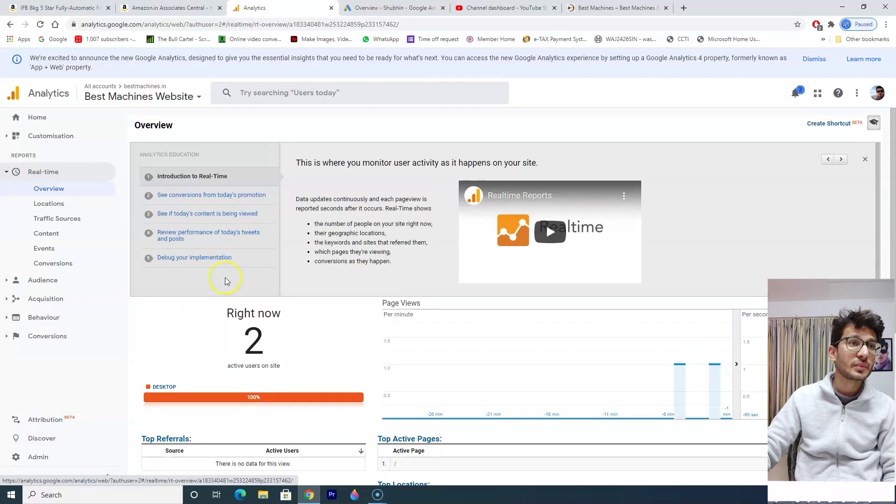
Step: Open the Audience Overview report and review the users trend, summary metrics, and new versus returning visitor chart
click(43, 280)
click(53, 207)
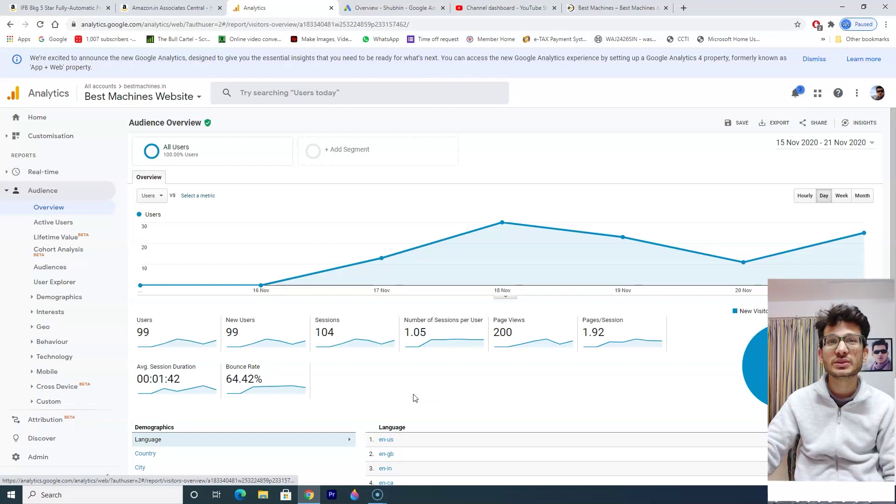
scroll(404, 378, down, 1)
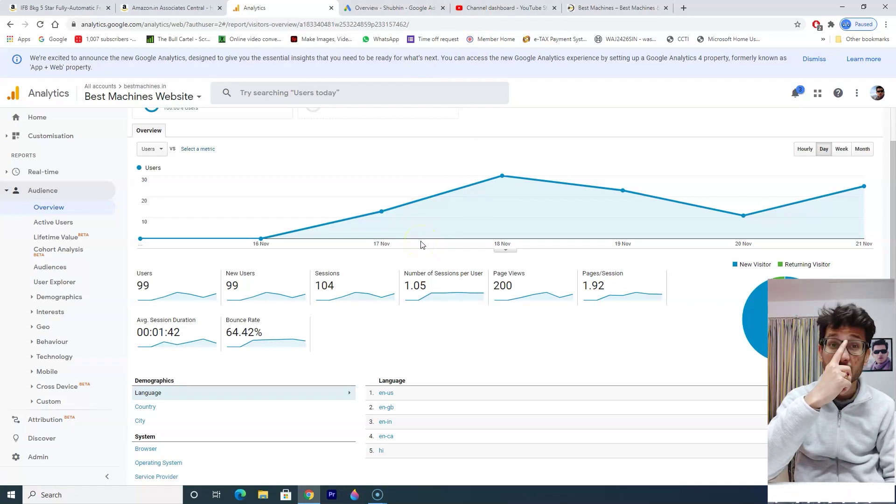
scroll(390, 260, down, 1)
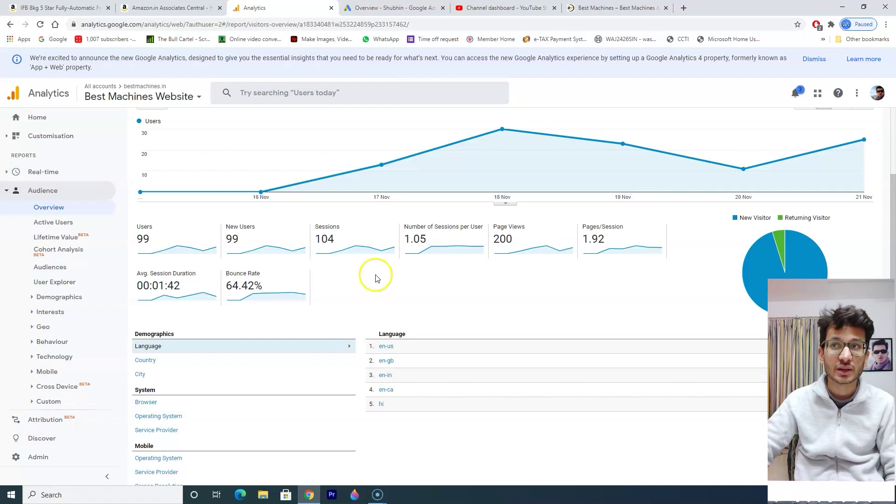
scroll(376, 272, down, 1)
scroll(376, 272, up, 1)
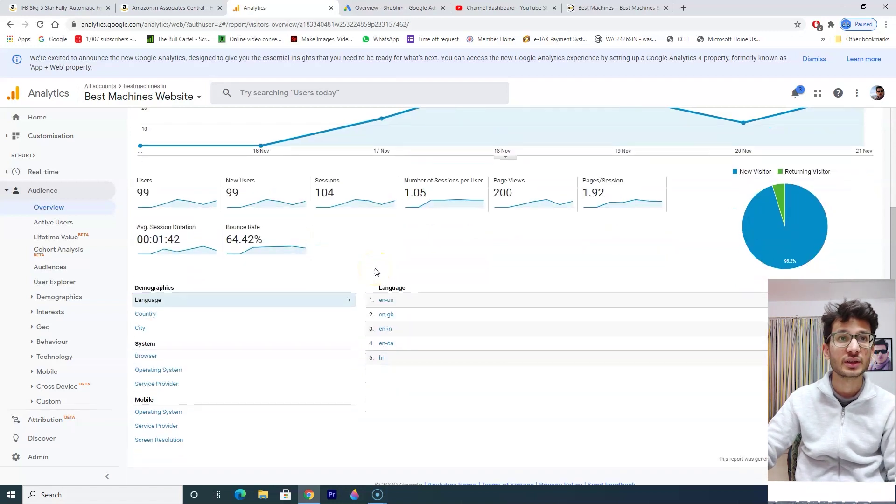
scroll(234, 252, up, 2)
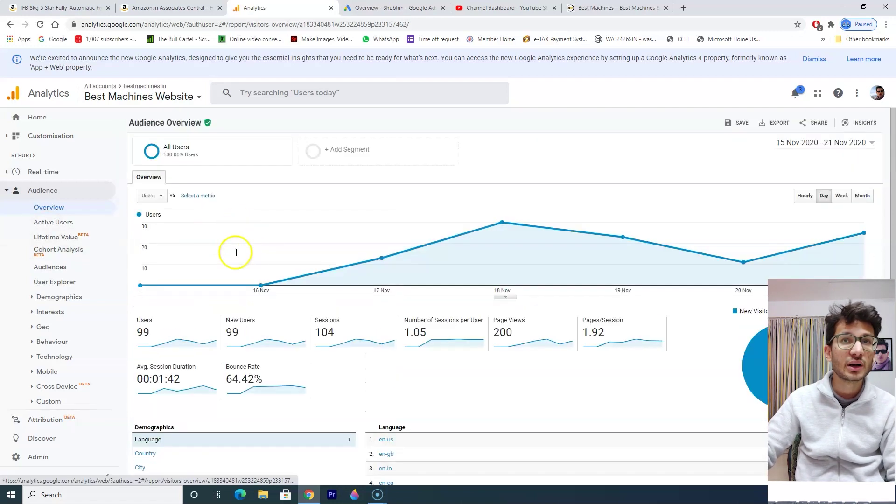
Step: View the audience breakdown by browser, operating system, service provider, and mobile operating system
scroll(363, 288, down, 3)
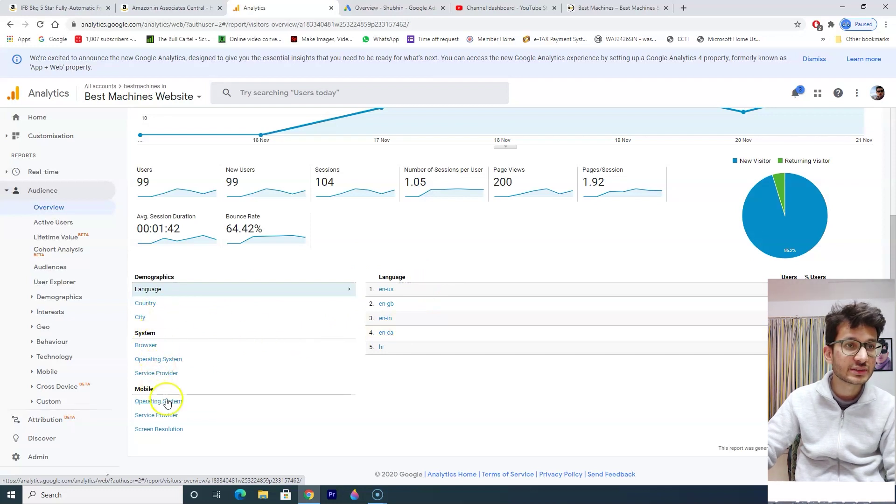
click(148, 347)
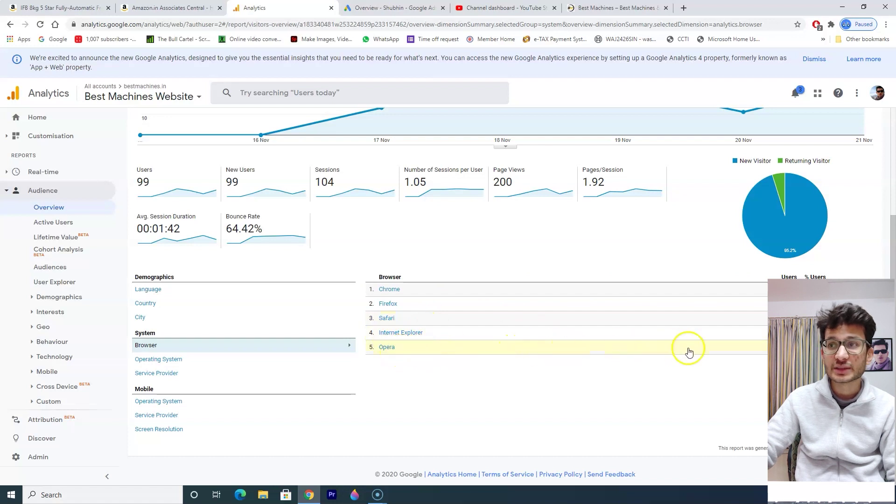
click(171, 361)
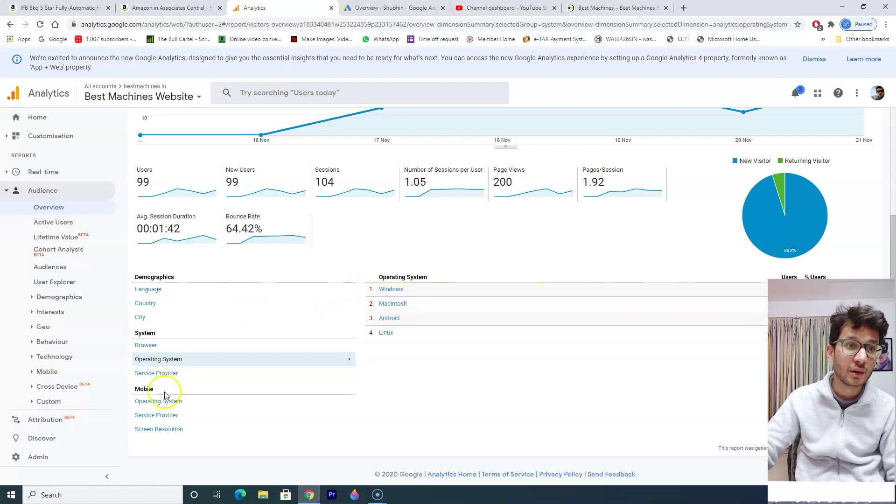
click(159, 373)
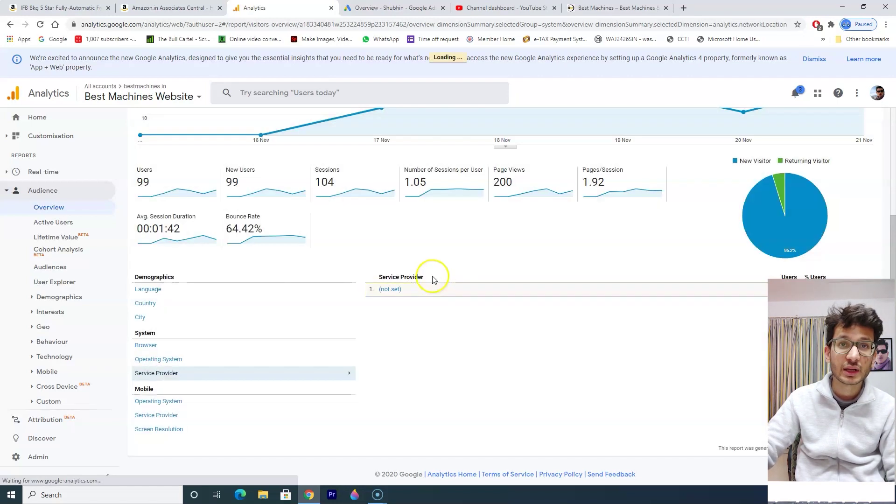
click(155, 401)
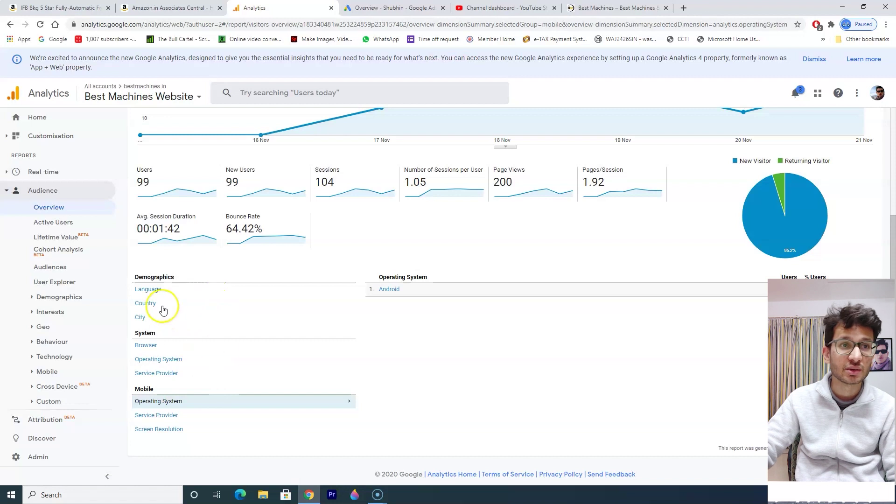
Step: View the audience demographics by language, country, and city
click(150, 289)
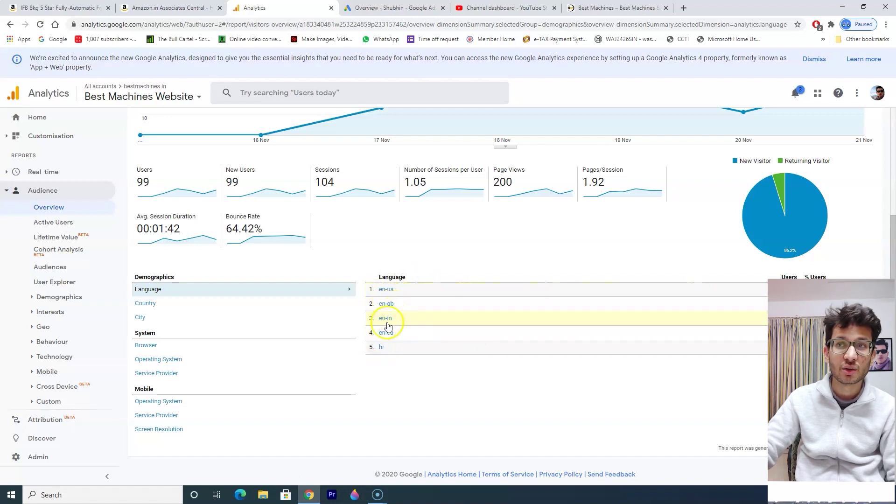
click(135, 304)
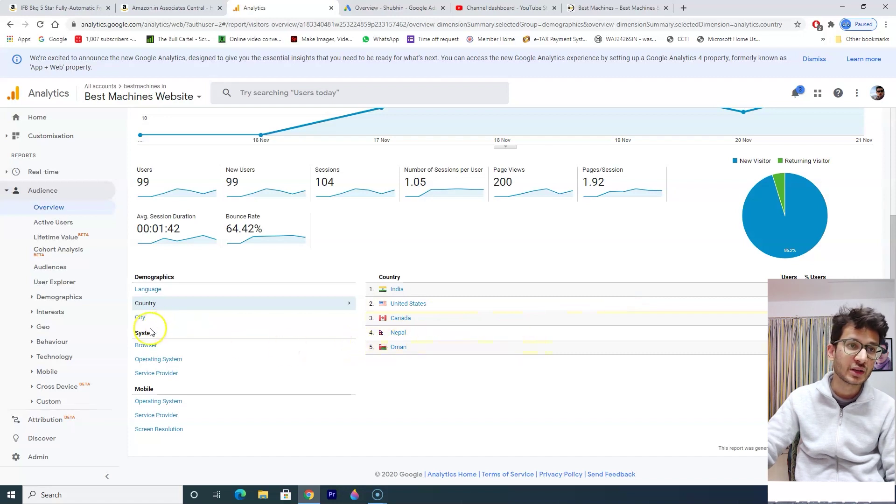
click(142, 318)
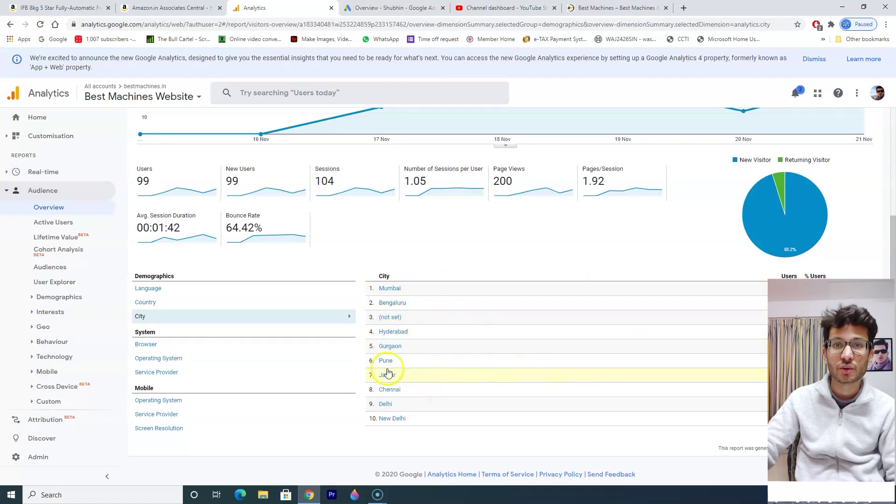
Step: Collapse the Audience report group and inspect the daily figures along the Users trend chart
scroll(280, 340, up, 3)
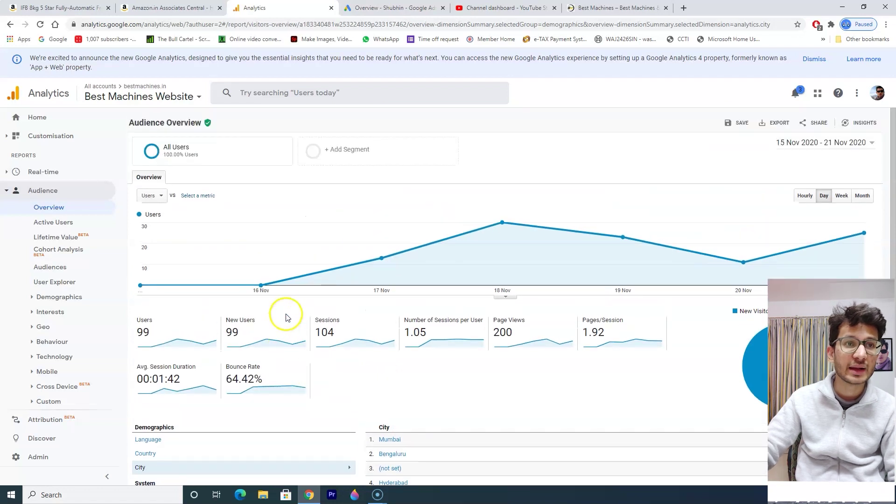
click(21, 193)
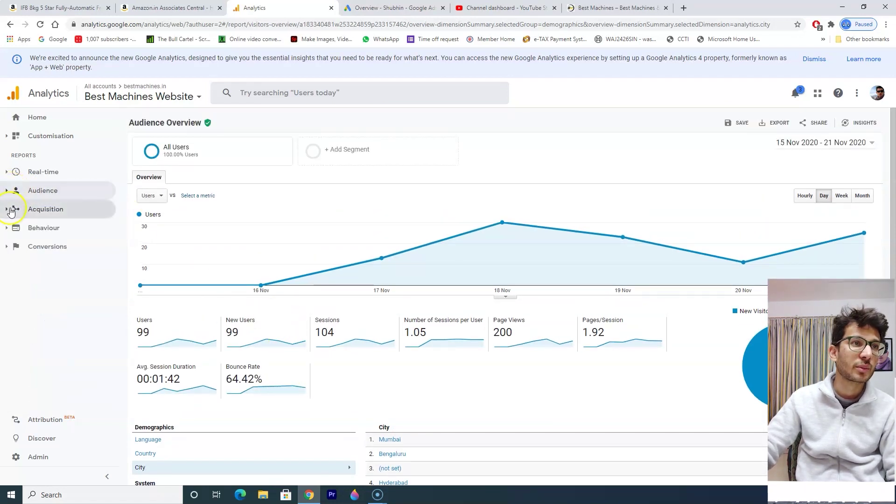
mouse_move(266, 287)
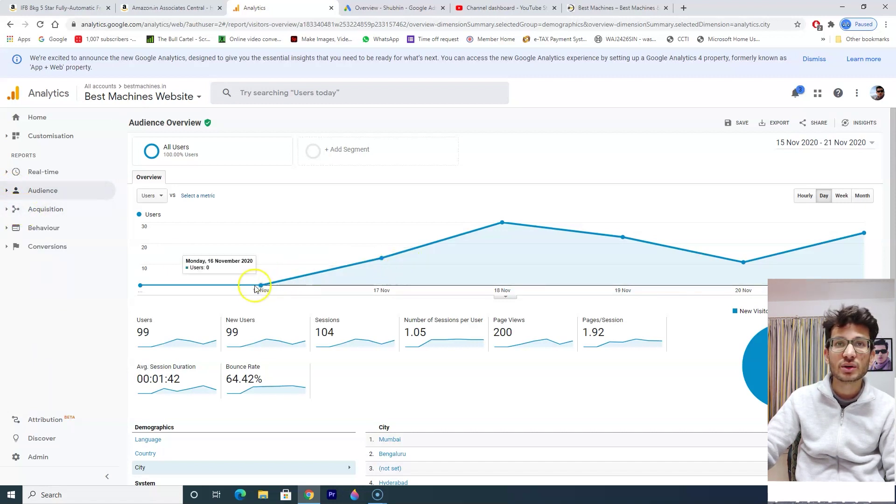
mouse_move(498, 237)
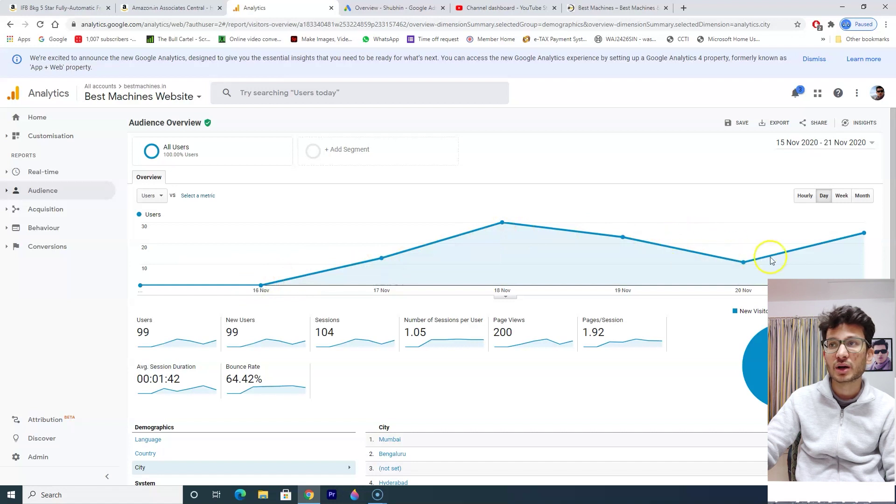
mouse_move(550, 237)
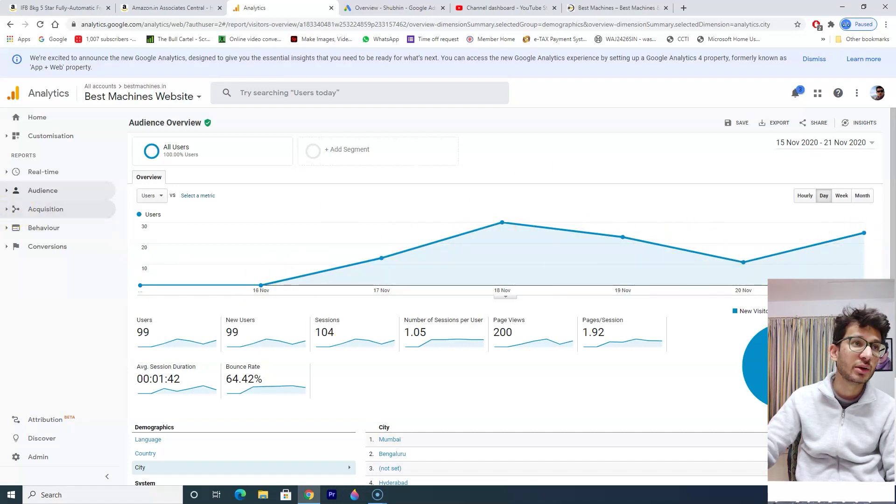
Step: Open the Acquisition Overview report and review the top channels, users trend, and organic search versus direct figures
click(5, 211)
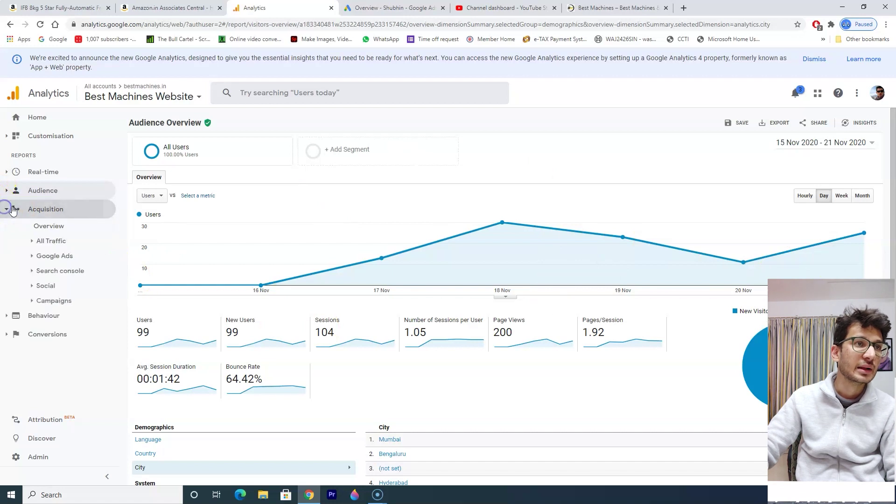
click(44, 226)
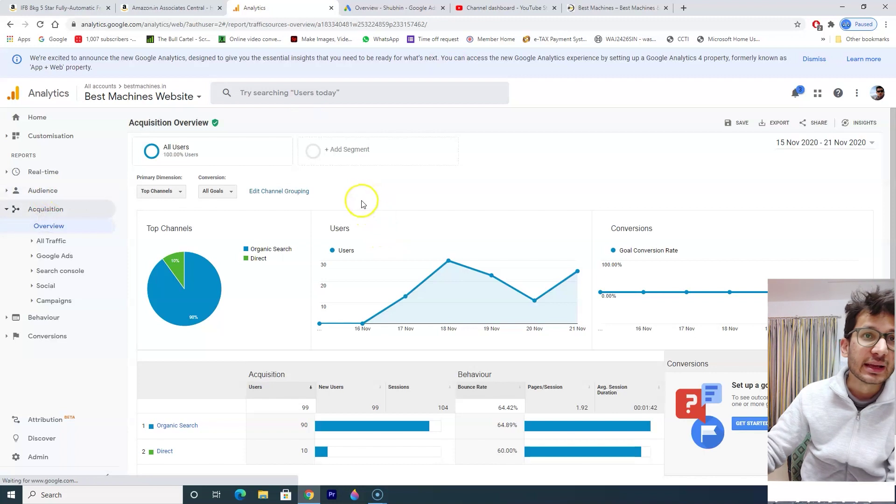
scroll(280, 261, down, 1)
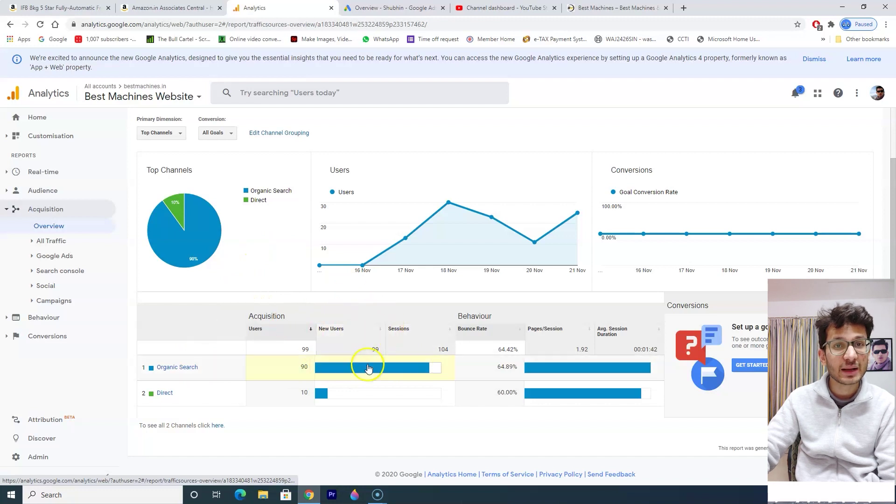
scroll(427, 342, up, 1)
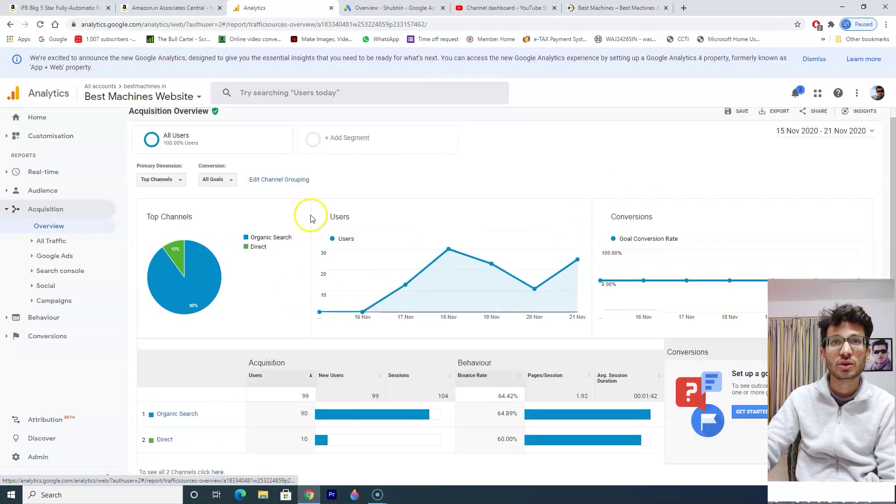
scroll(276, 252, down, 1)
scroll(303, 302, up, 1)
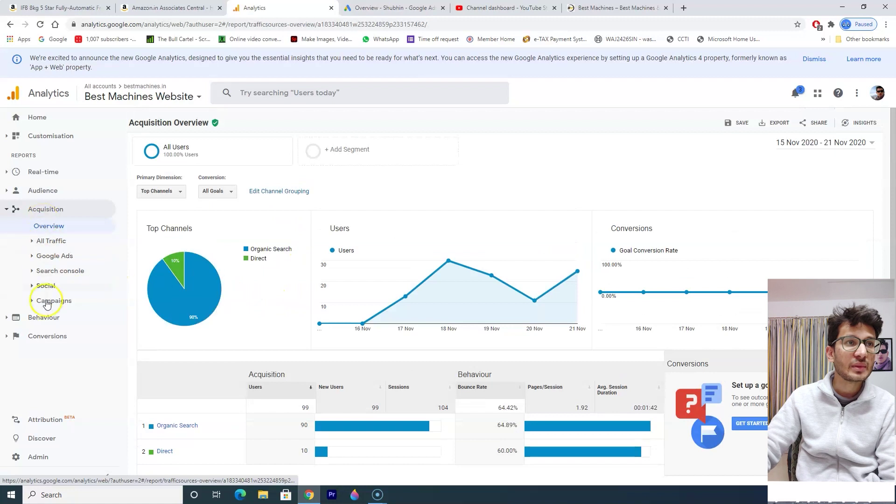
Step: Open the Google Ads Campaigns report, review its account-linking information and campaign table, and collapse the Google Ads report group
click(37, 255)
click(55, 271)
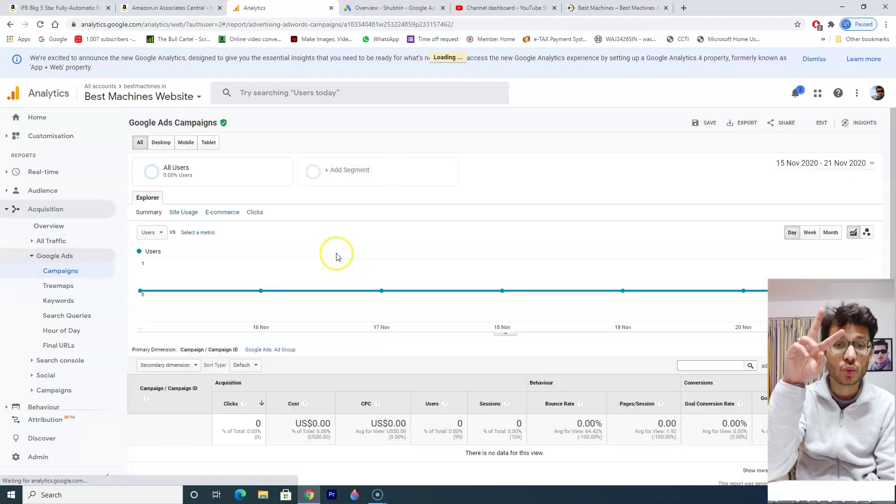
scroll(347, 271, down, 4)
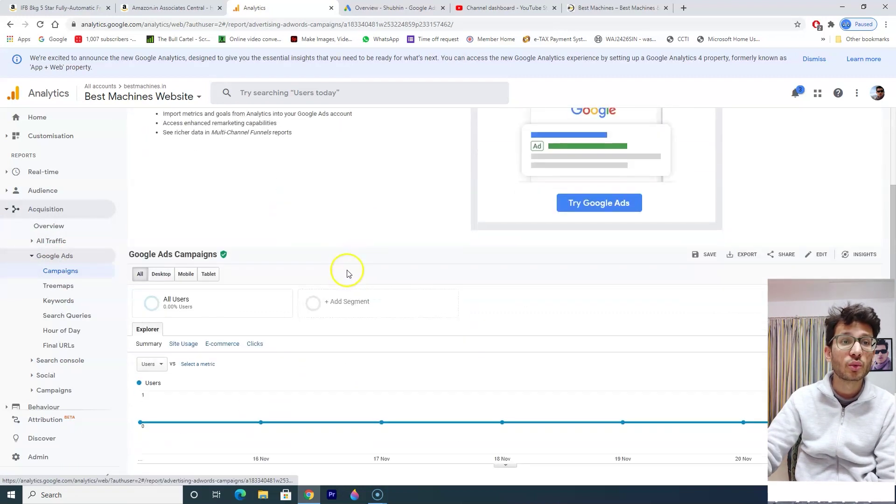
scroll(325, 287, down, 3)
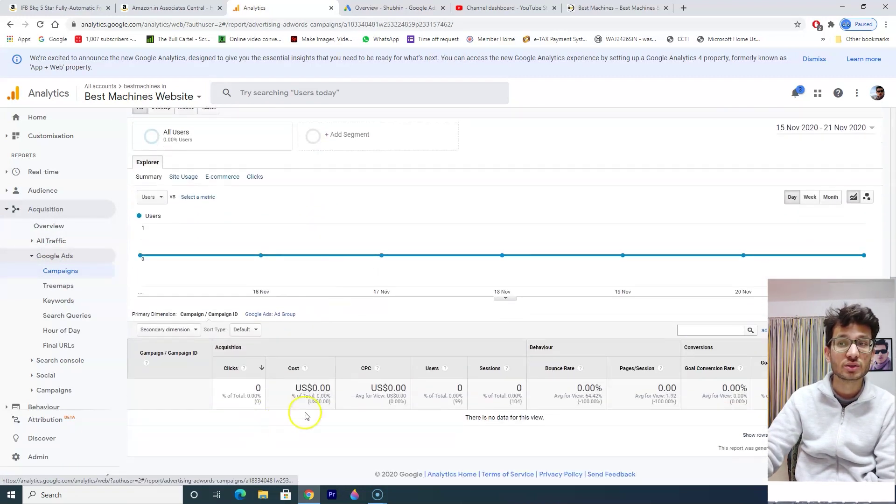
scroll(338, 306, up, 5)
scroll(280, 210, up, 2)
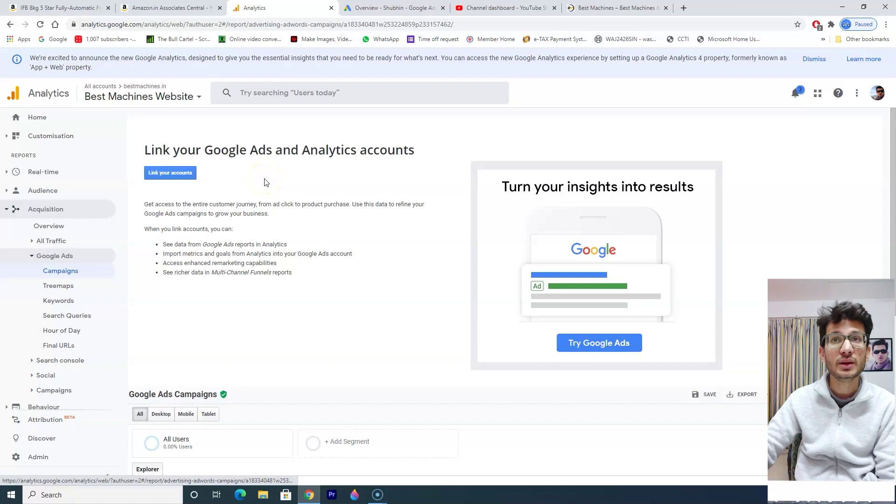
click(30, 257)
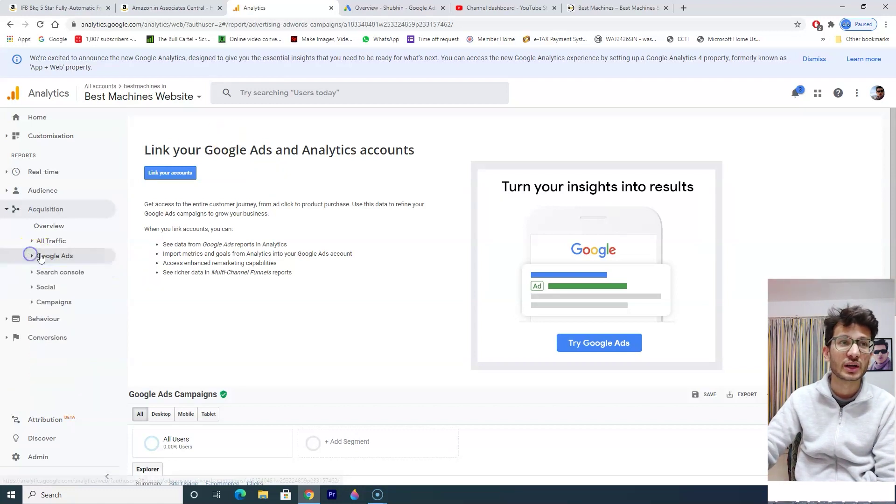
Step: Collapse the Acquisition report group and open the Behaviour Overview report
click(6, 211)
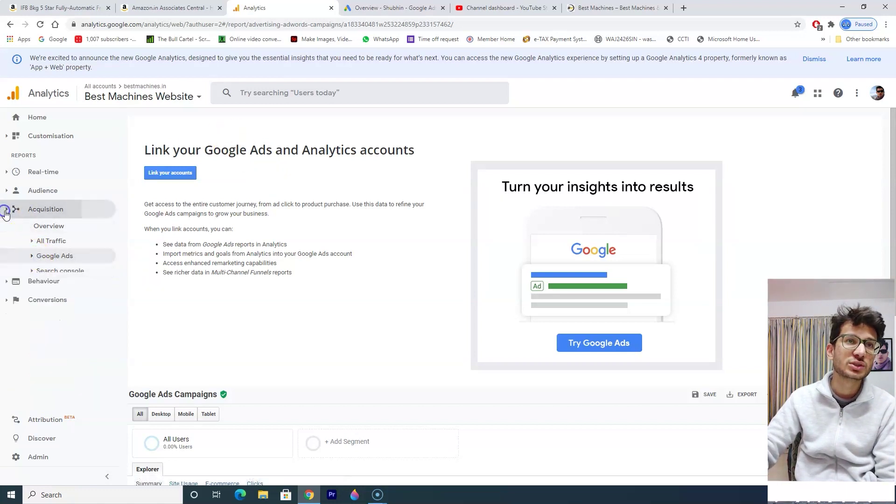
click(23, 229)
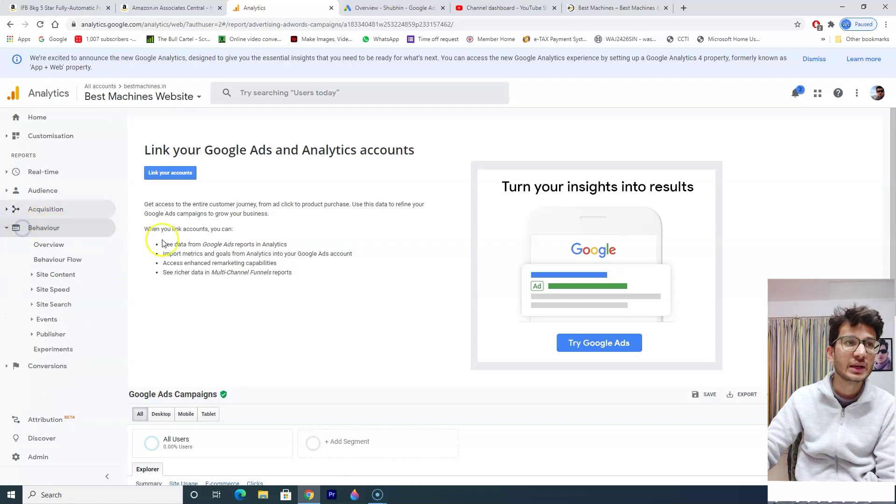
click(67, 244)
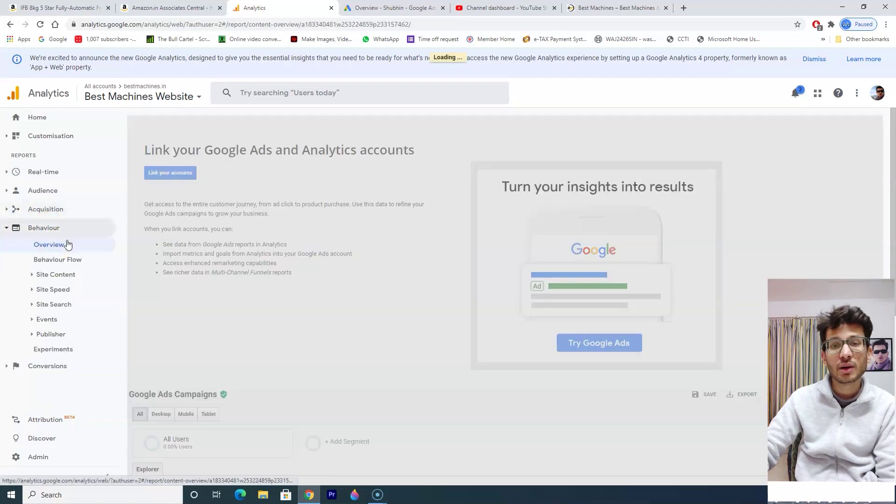
Step: Open the Behaviour Flow report and inspect the through traffic and drop-offs for the home page under Starting Pages
click(87, 260)
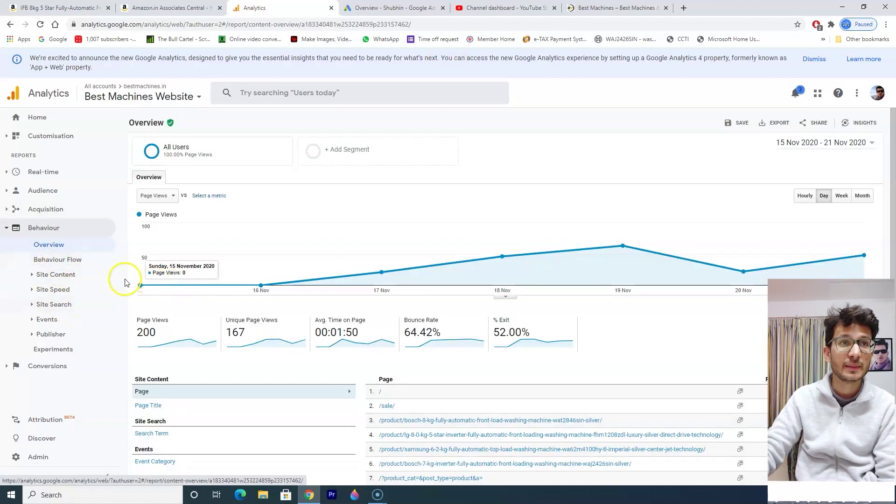
click(71, 264)
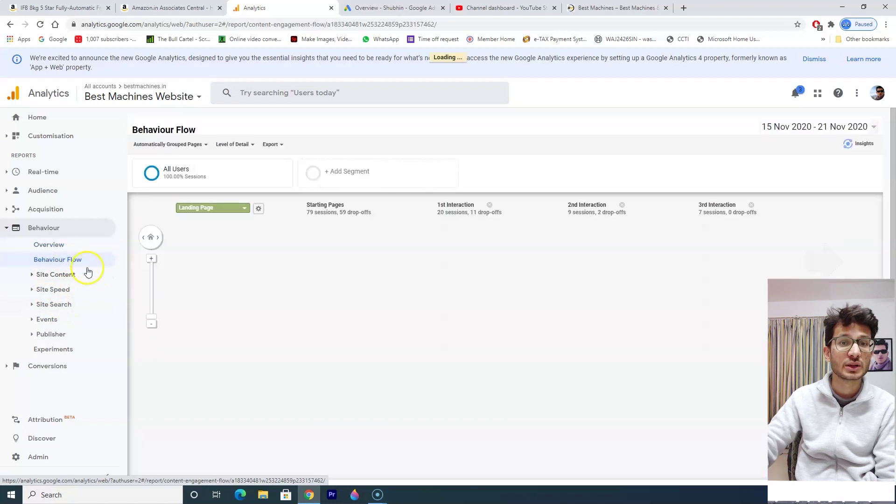
scroll(303, 211, down, 1)
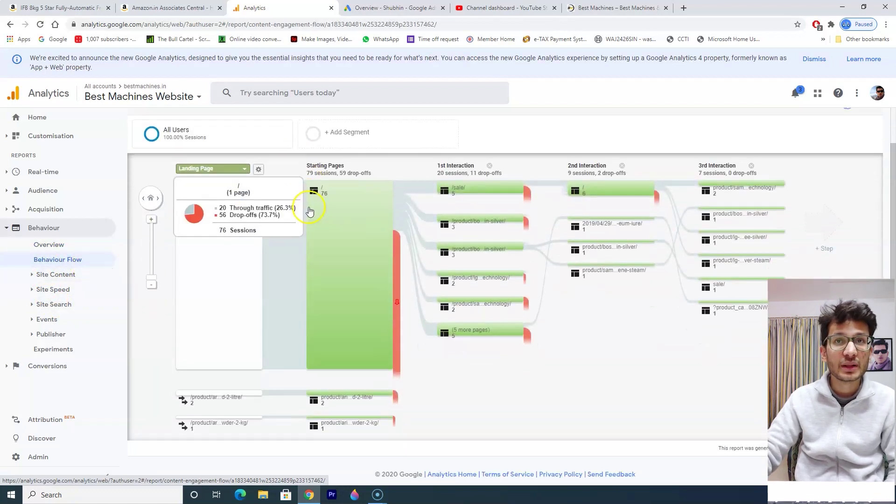
mouse_move(344, 314)
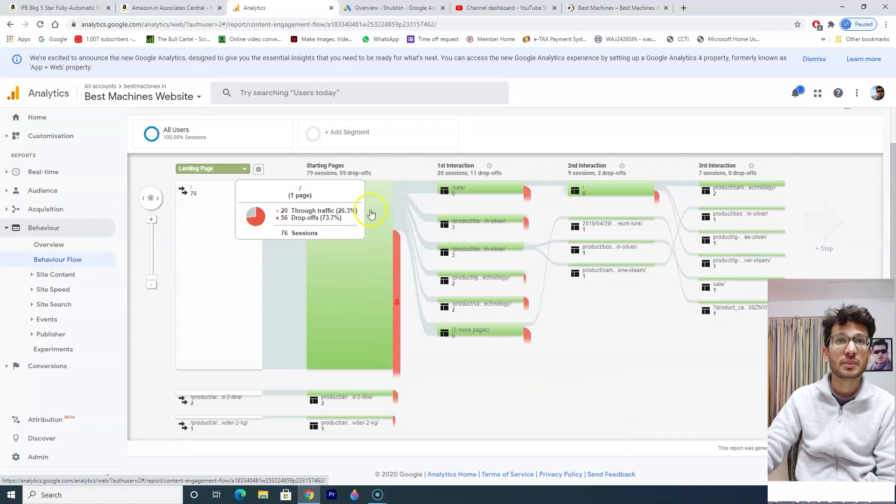
Step: Switch to the Best Machines website and look over its home page down to the Sale Products section
click(621, 8)
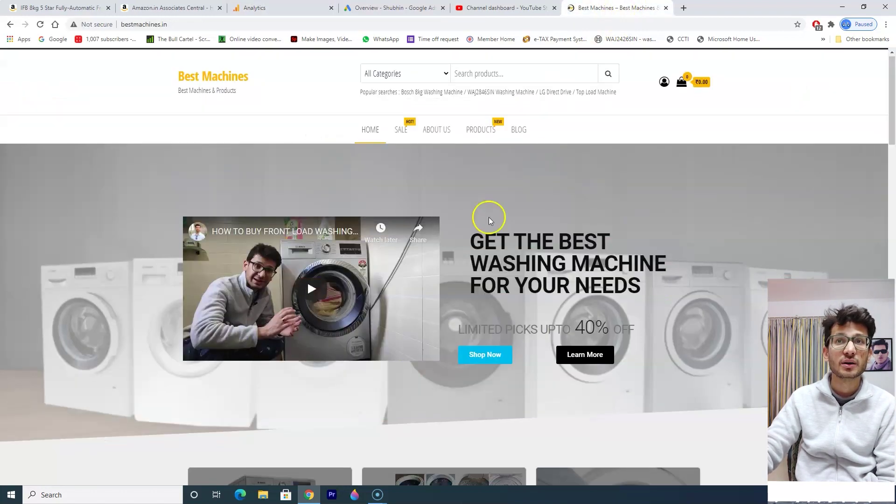
scroll(406, 194, down, 20)
scroll(400, 150, down, 4)
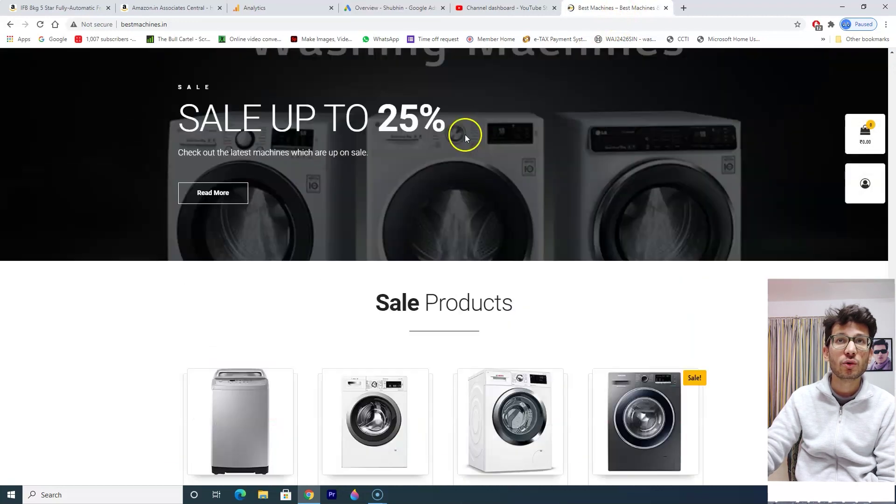
scroll(464, 136, up, 20)
scroll(417, 74, up, 4)
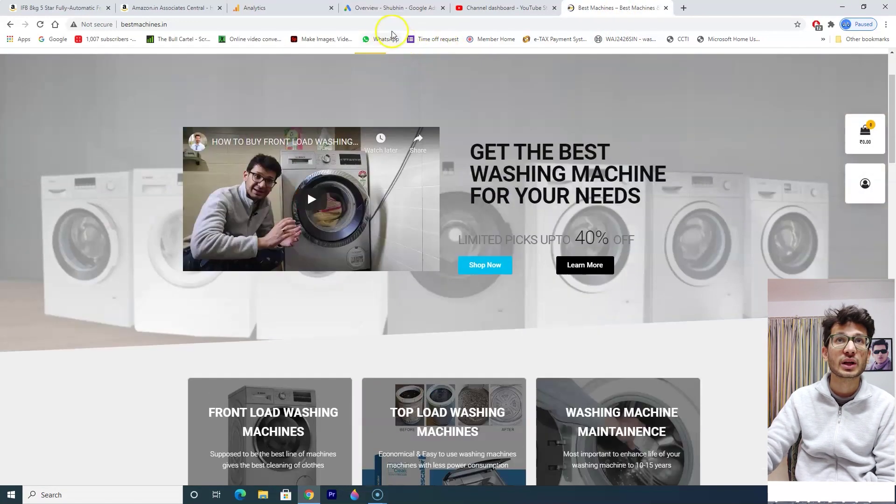
Step: Return to the Behaviour Flow report in Google Analytics and compare the traffic and drop-offs of the individual starting pages
click(275, 8)
mouse_move(355, 201)
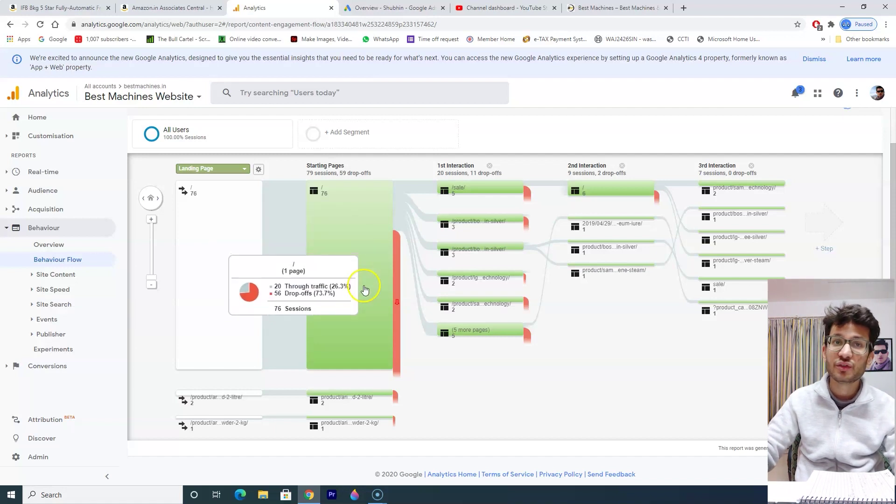
click(350, 309)
mouse_move(357, 396)
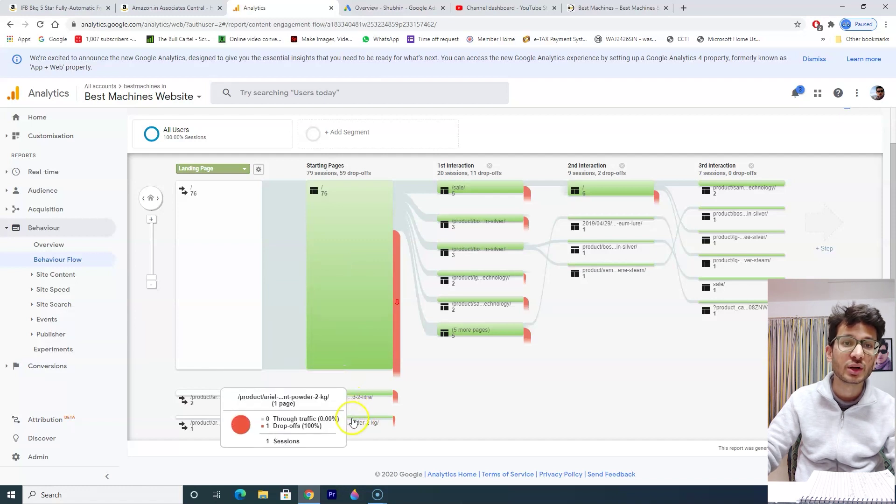
mouse_move(334, 236)
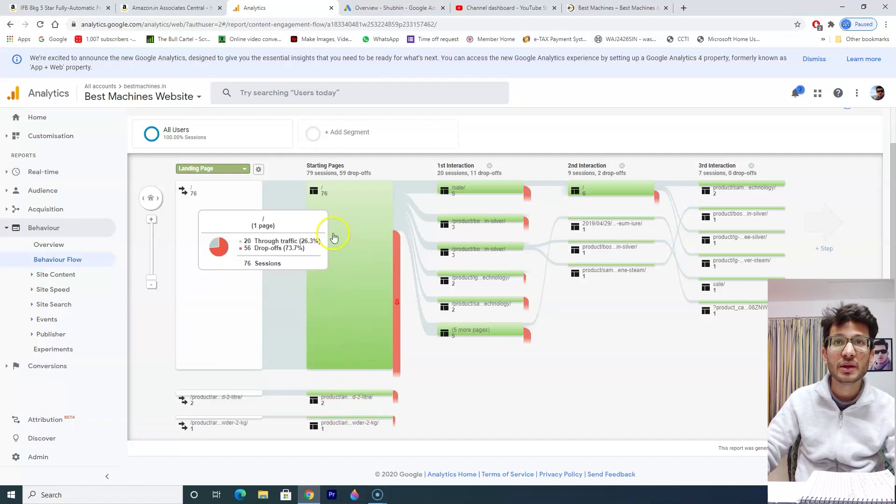
Step: Inspect the sessions and drop-offs for the /sale/ and product pages in the 1st Interaction column
mouse_move(443, 196)
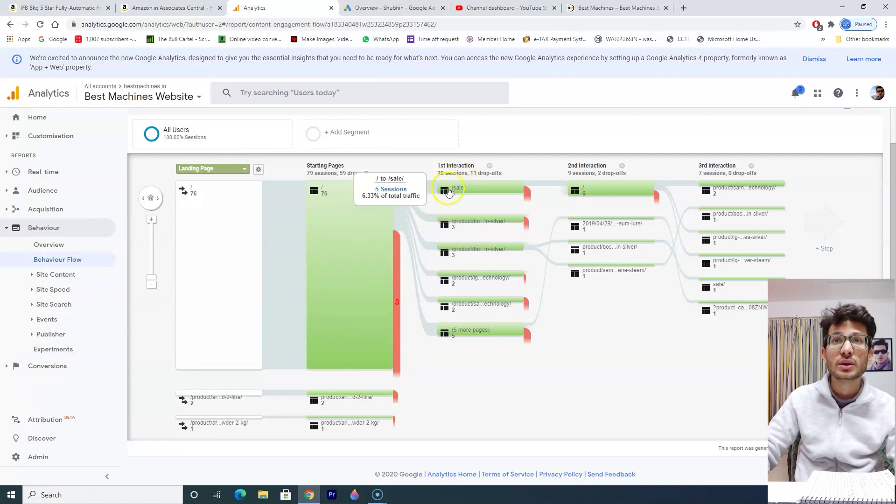
mouse_move(473, 224)
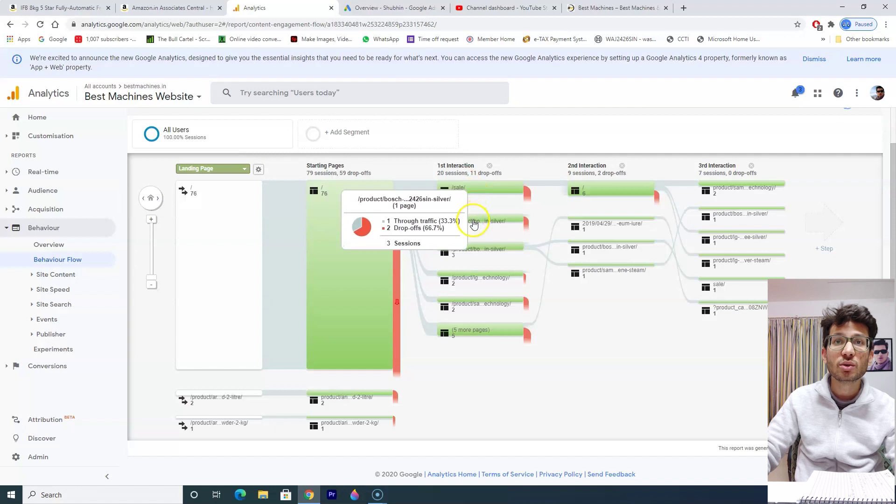
mouse_move(380, 220)
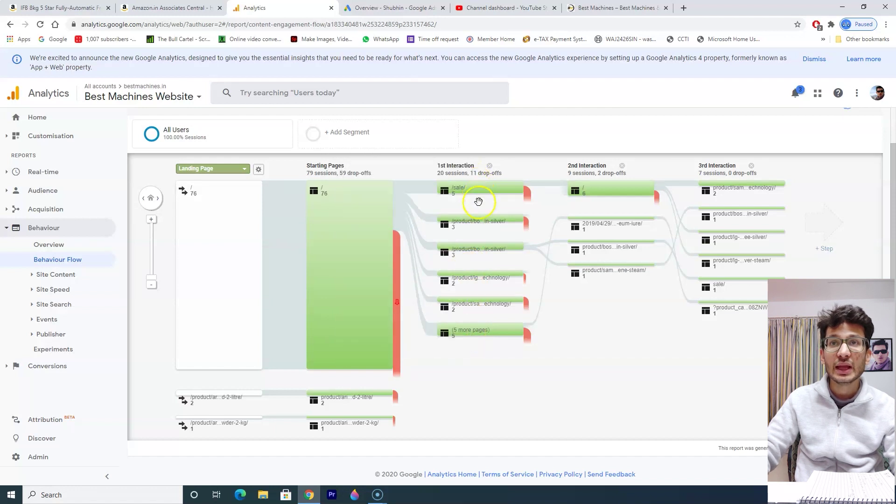
mouse_move(482, 310)
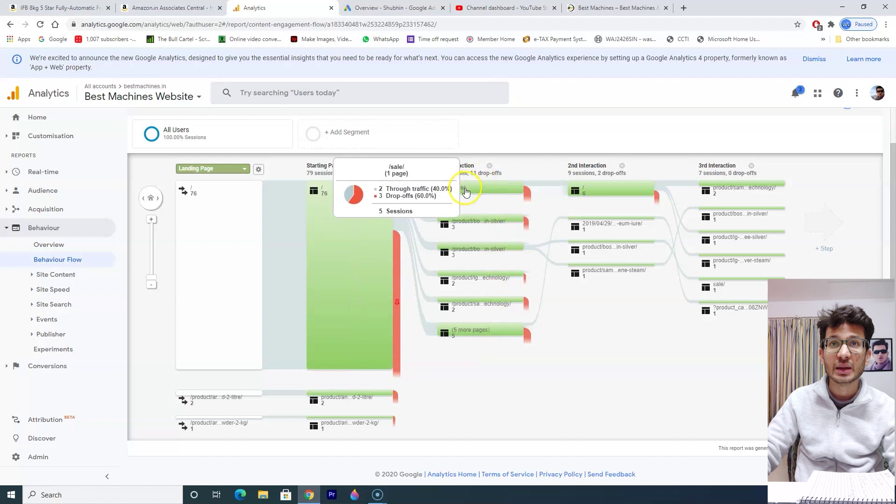
mouse_move(444, 226)
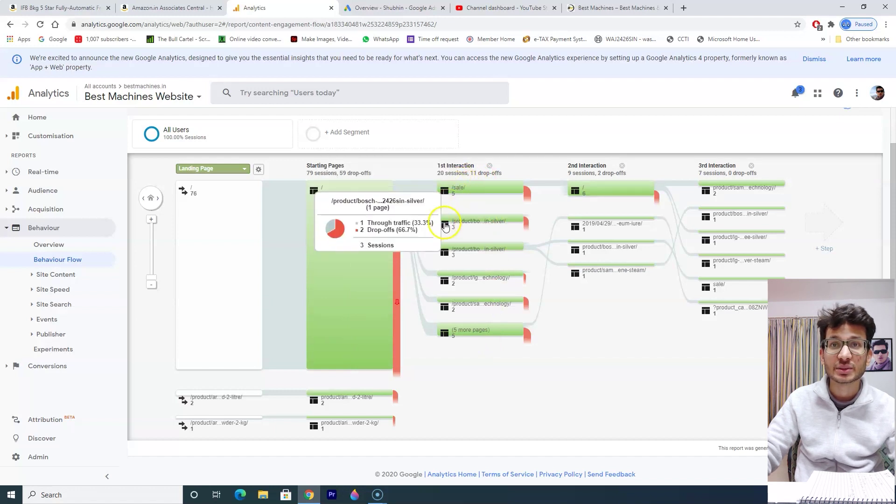
mouse_move(458, 329)
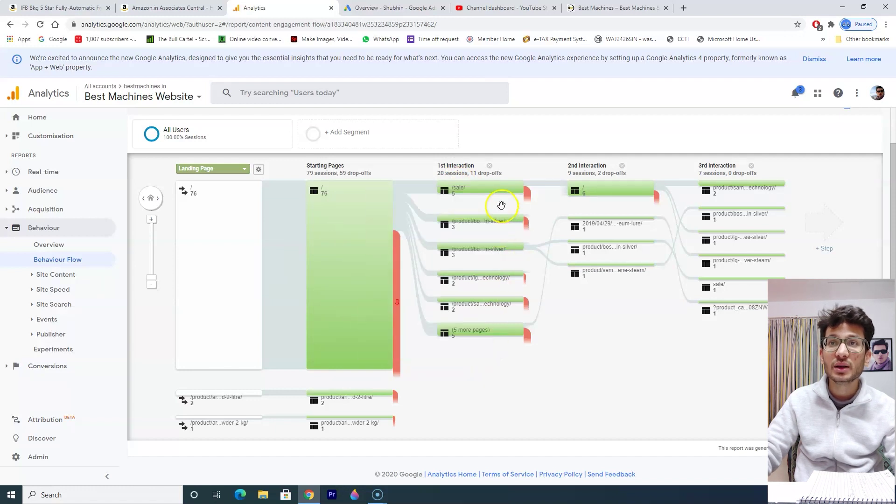
Step: Inspect the traffic through the 2nd and 3rd Interaction pages, and check the path back to the starting page
mouse_move(584, 189)
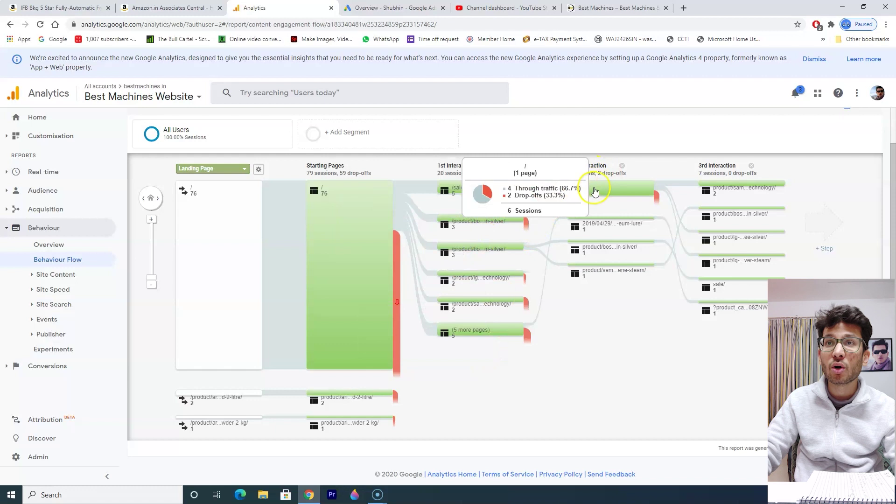
mouse_move(600, 228)
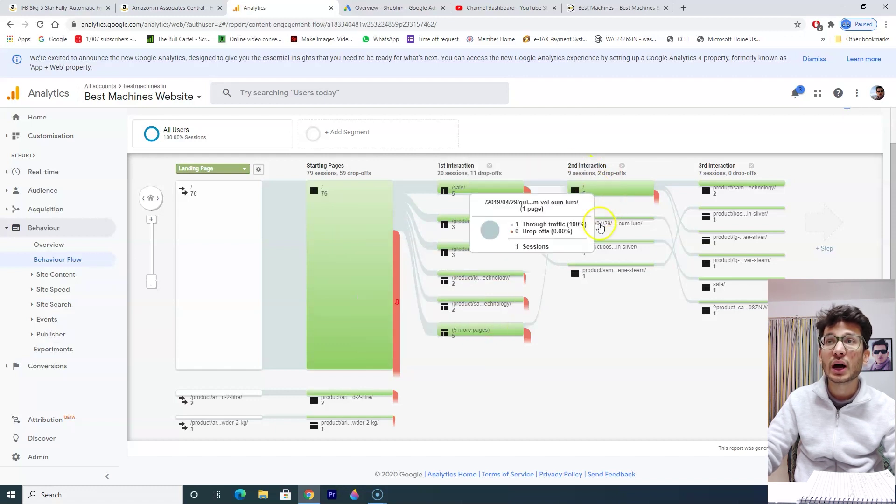
mouse_move(741, 223)
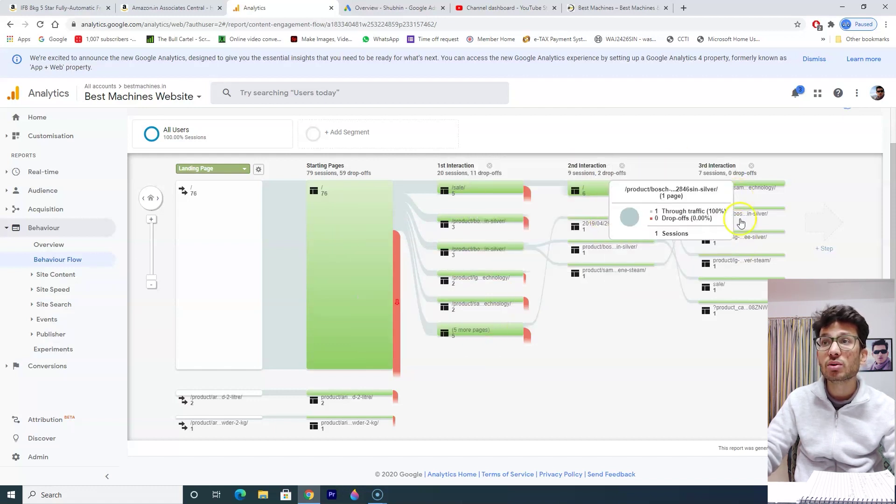
mouse_move(644, 220)
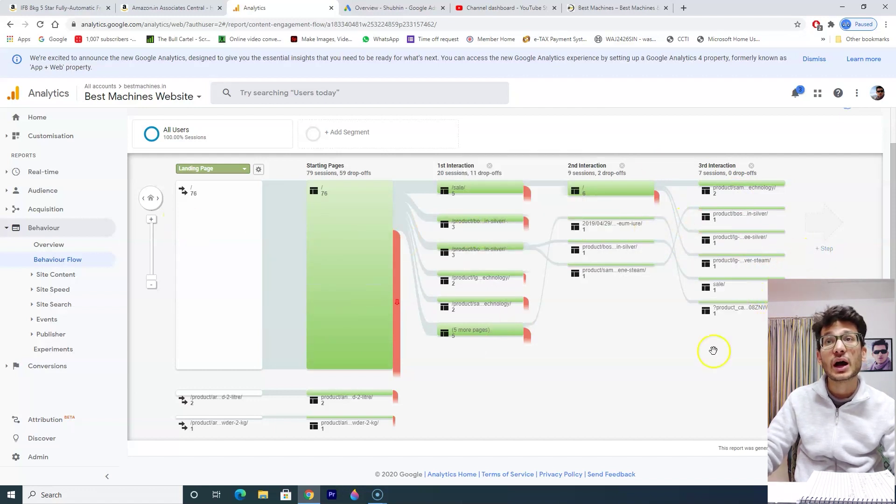
mouse_move(459, 292)
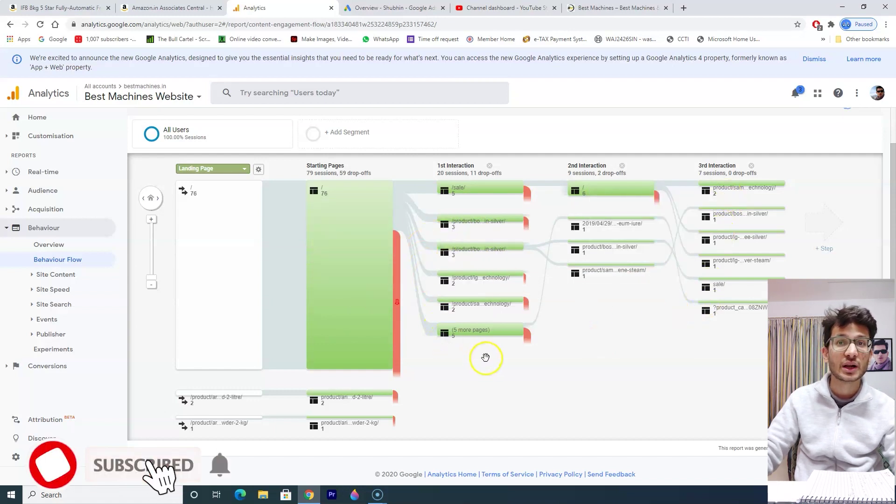
mouse_move(289, 345)
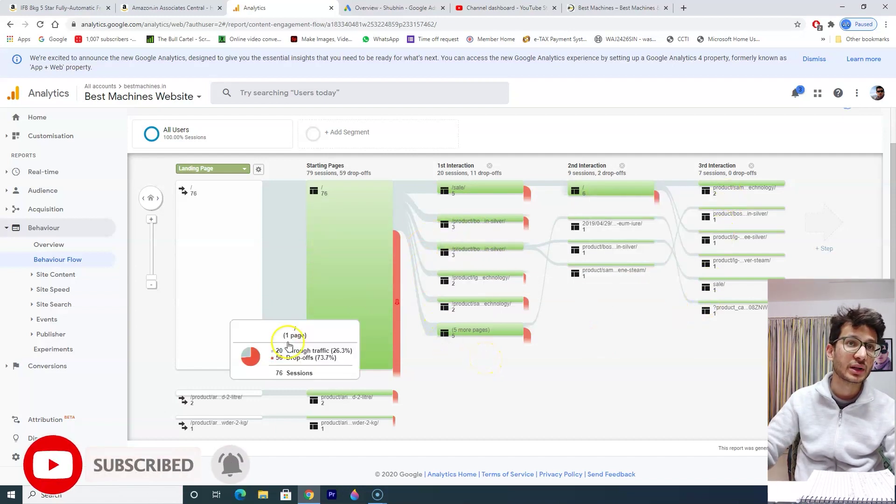
Step: Browse the dimensions available in place of Landing Page, collapse the Commonly used group, and close the list without changing the dimension
click(246, 170)
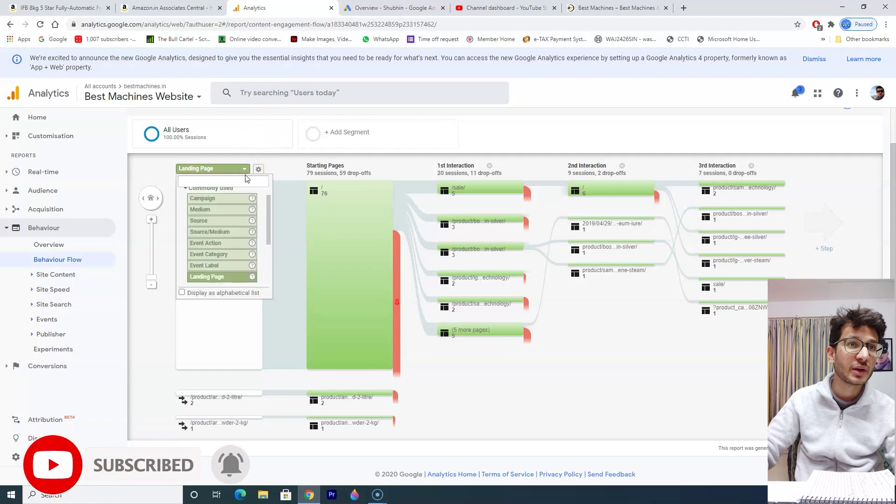
scroll(226, 254, down, 3)
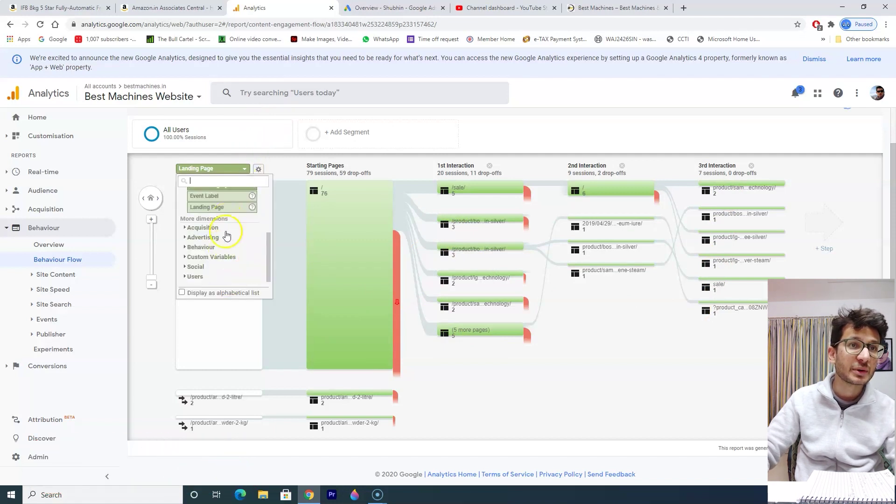
scroll(226, 234, up, 3)
click(190, 203)
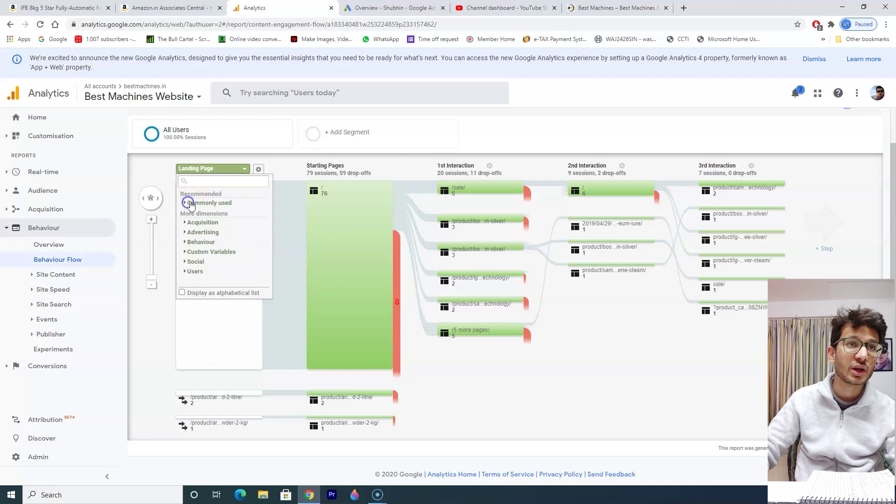
click(244, 168)
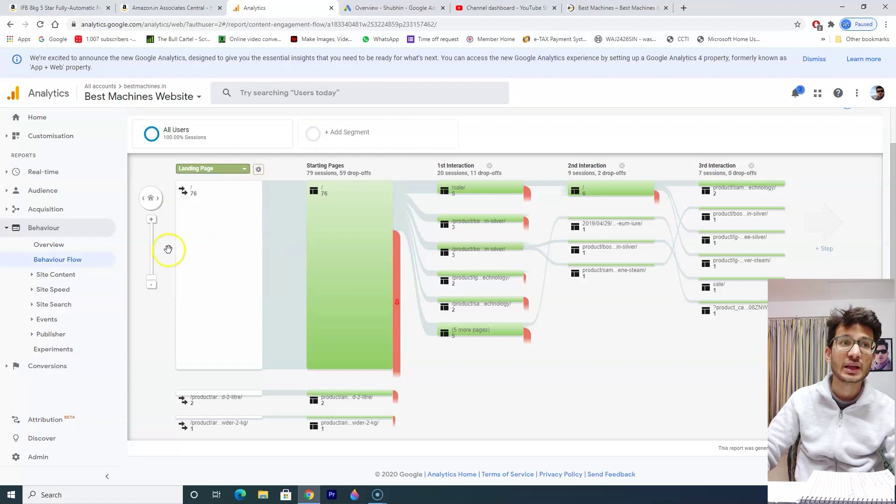
Step: Reopen the Behaviour Overview report, review its daily page views, summary metrics and page list, and collapse the Behaviour group
click(42, 246)
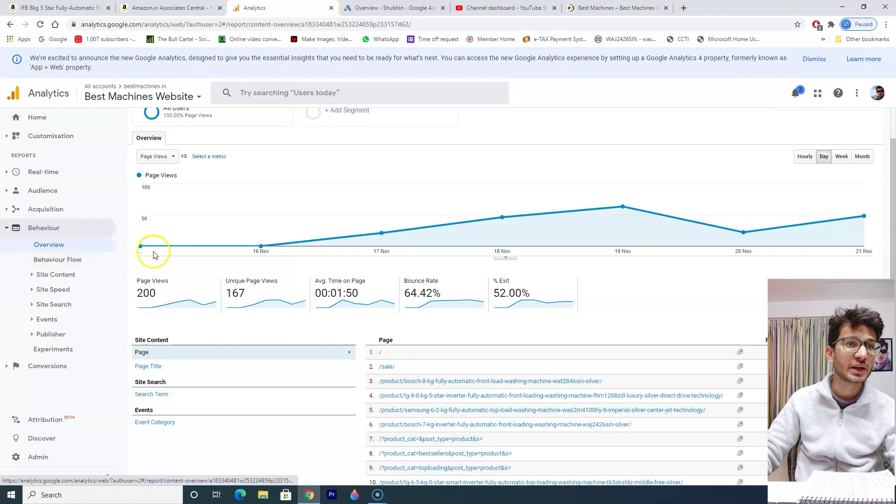
scroll(170, 260, down, 2)
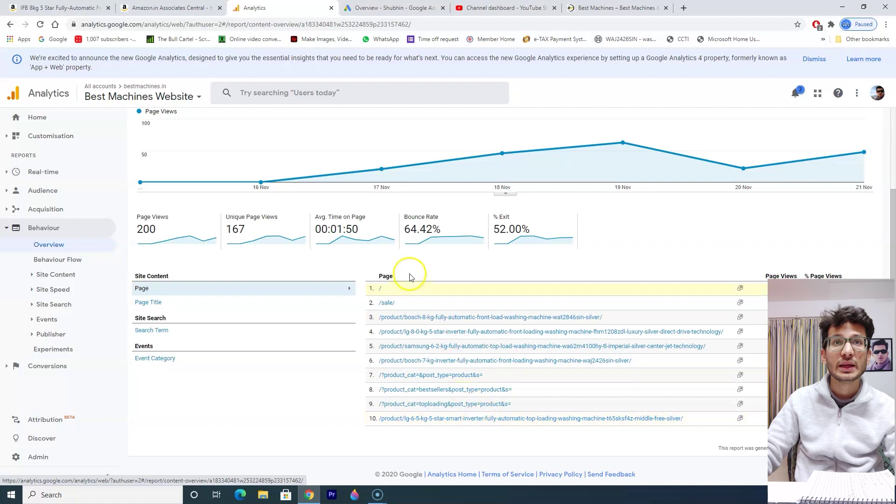
scroll(406, 273, up, 1)
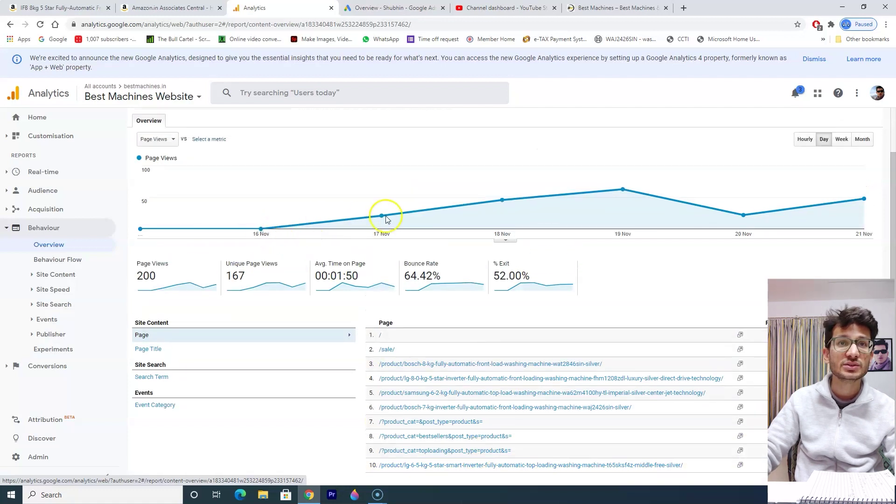
mouse_move(630, 198)
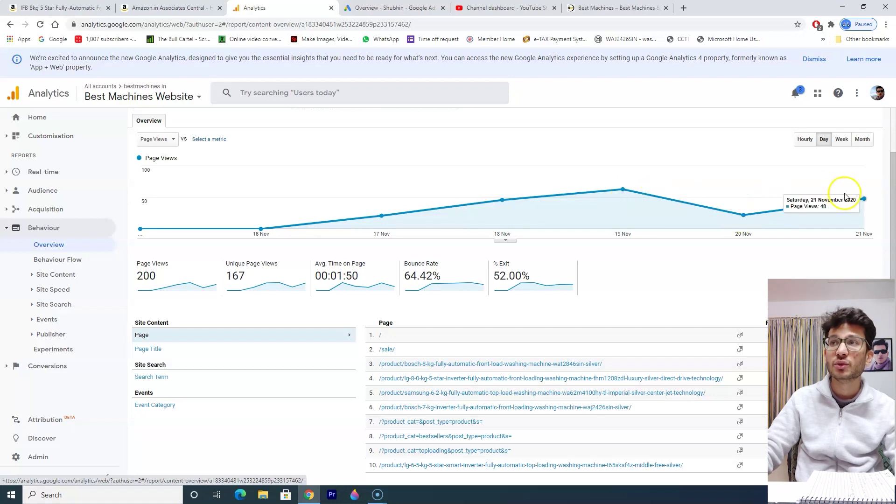
scroll(376, 176, down, 1)
scroll(400, 144, up, 3)
scroll(380, 224, down, 3)
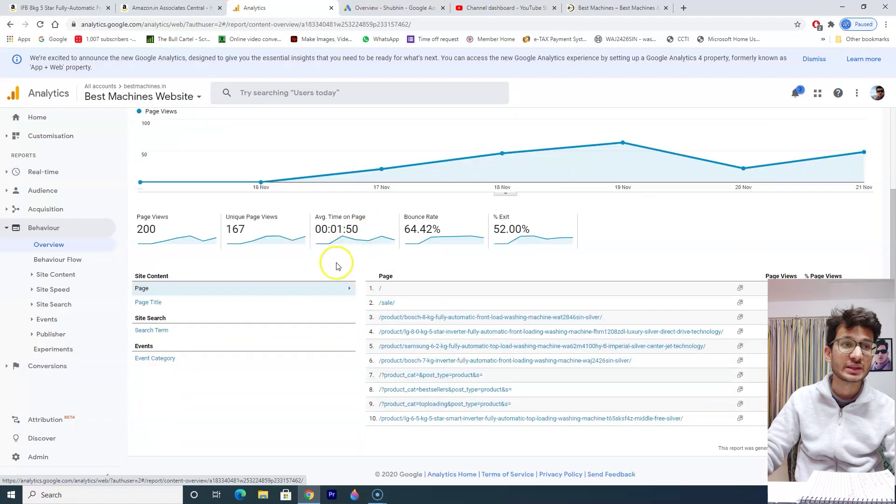
click(7, 228)
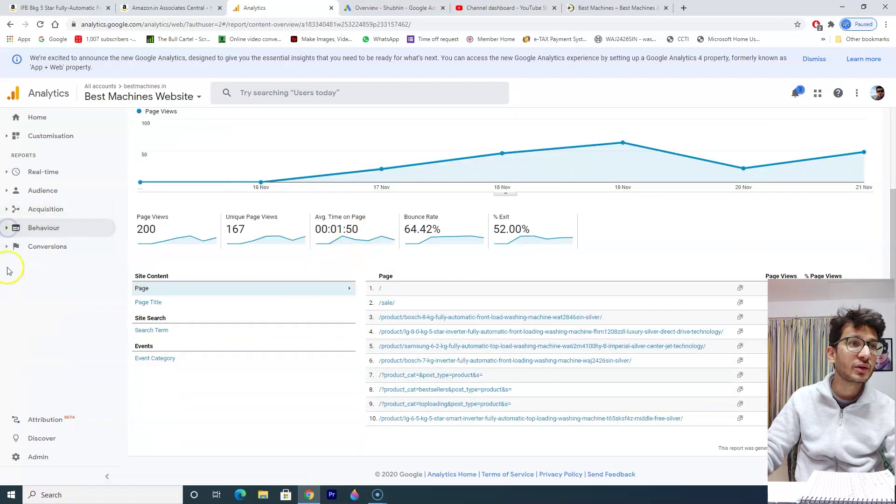
Step: Expand the Conversions reports to view their subcategories, dismiss the Model Comparison Tool notice, and collapse the group
click(9, 246)
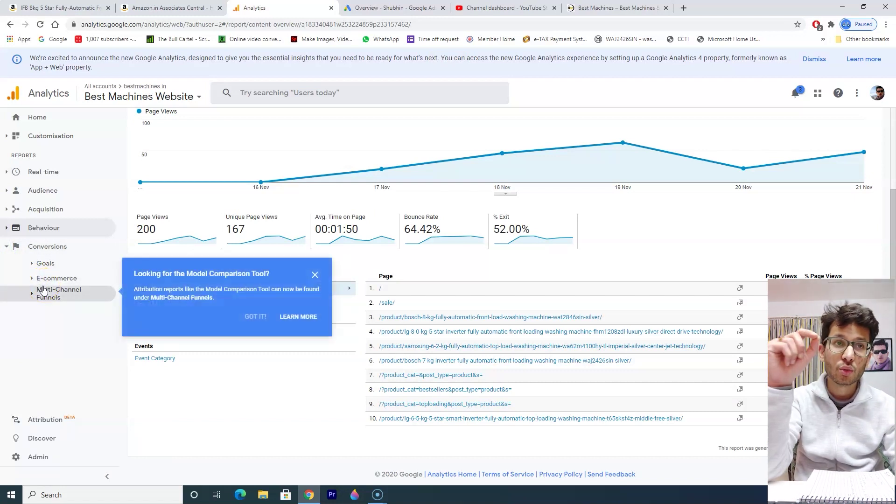
click(315, 275)
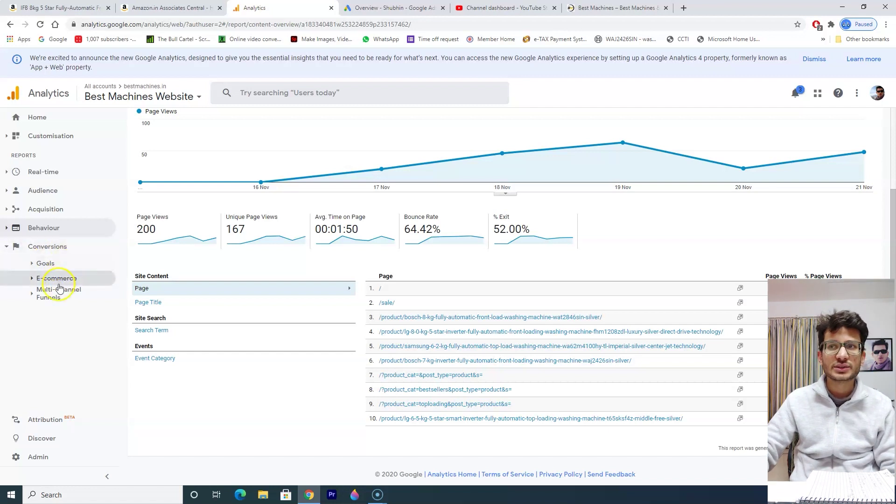
click(10, 247)
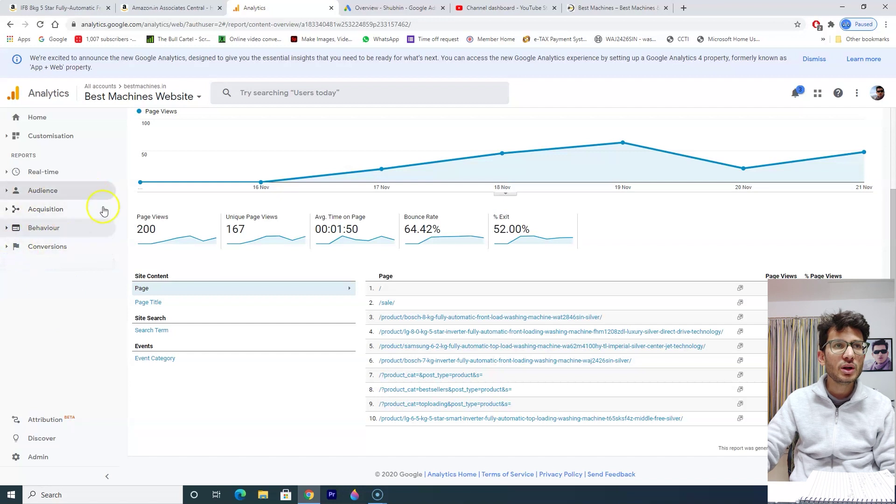
Step: Return to the Google Analytics Home dashboard and review the active users, page views per minute, acquisition, location and page cards
scroll(195, 249, up, 3)
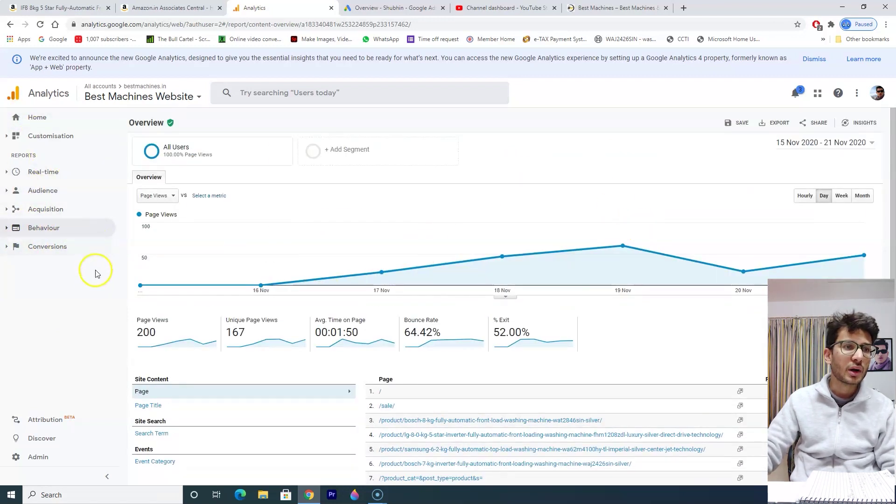
click(37, 118)
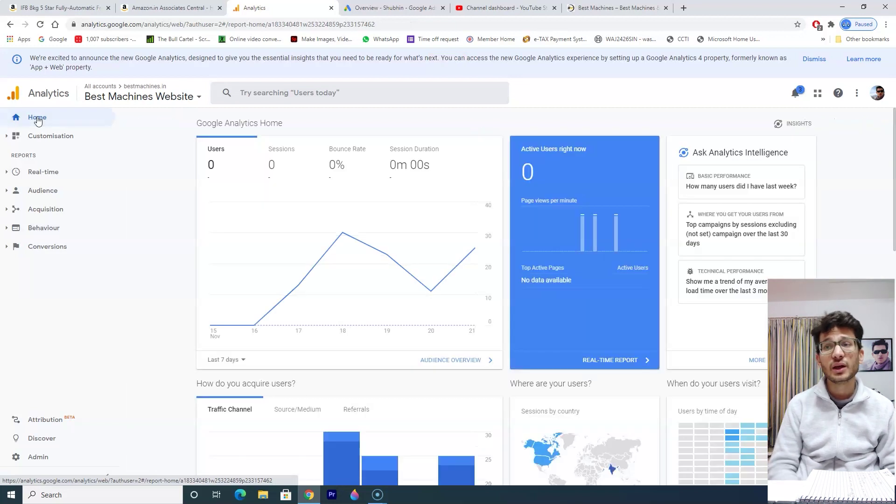
scroll(270, 205, down, 5)
scroll(274, 214, up, 4)
scroll(274, 215, up, 1)
mouse_move(589, 228)
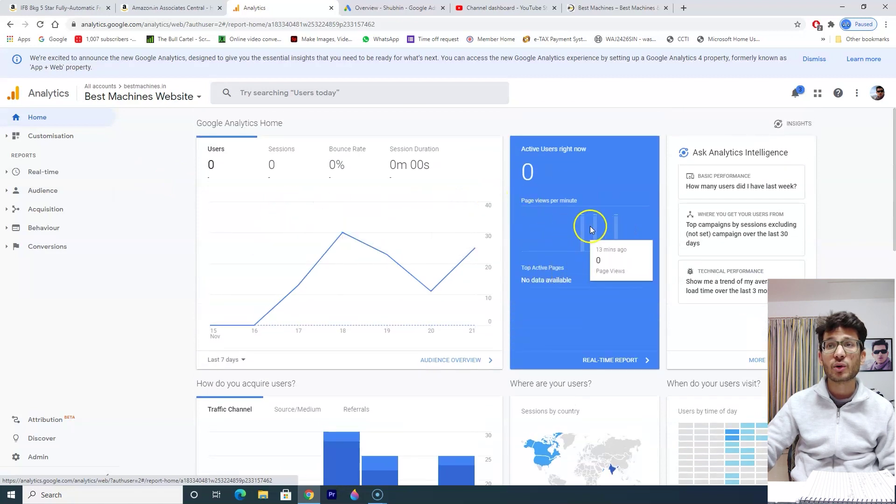
mouse_move(626, 232)
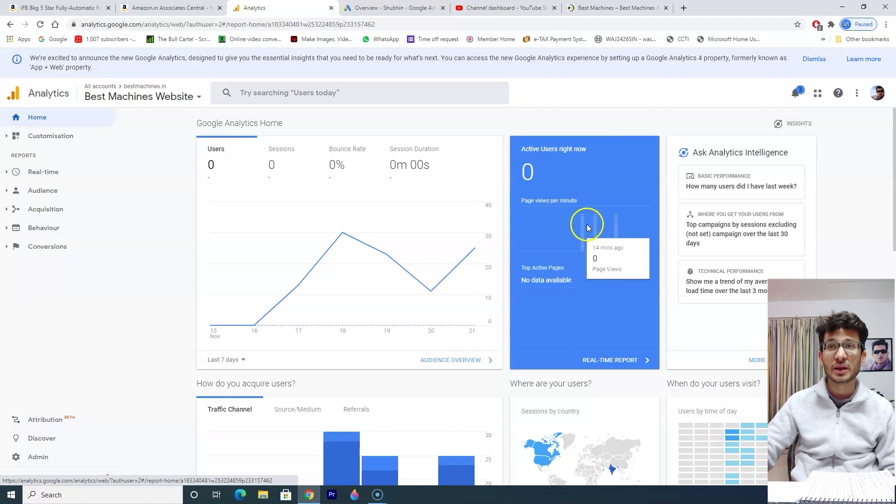
scroll(470, 234, down, 8)
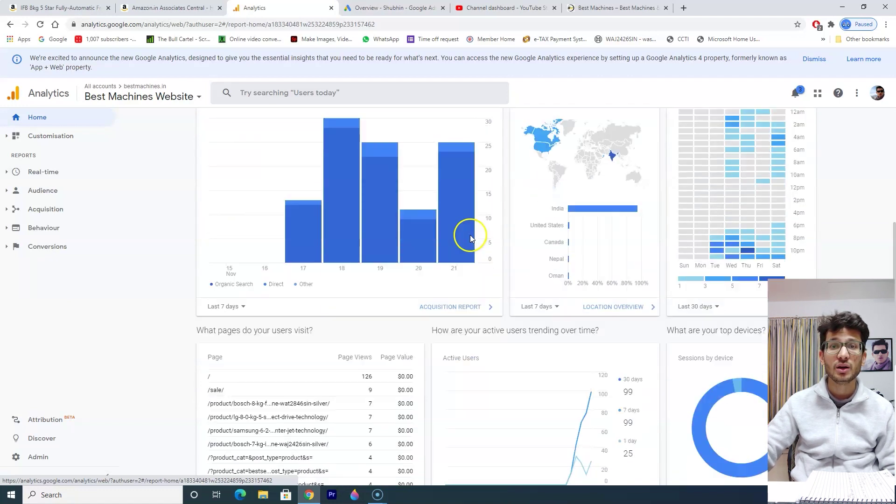
scroll(473, 246, up, 8)
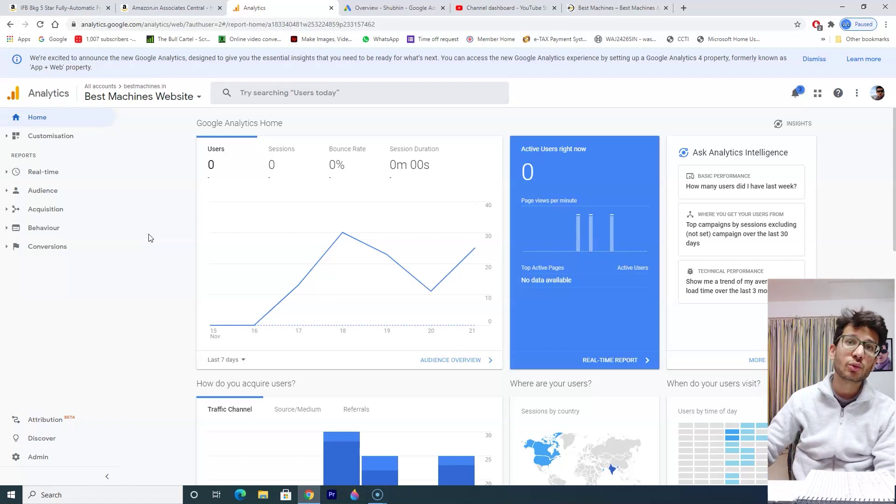
Step: Switch to Google Ads and review the all-campaigns overview, including the Website traffic-Search-1 campaign's figures and the summary cards
click(388, 11)
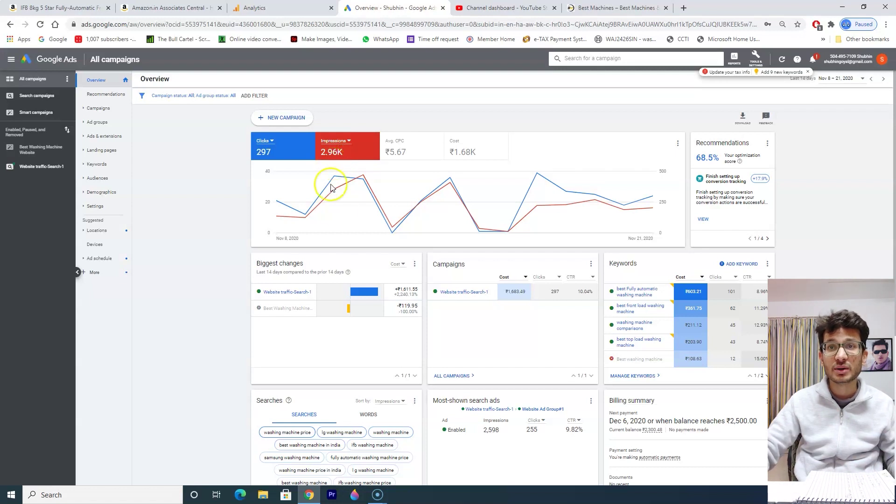
mouse_move(589, 300)
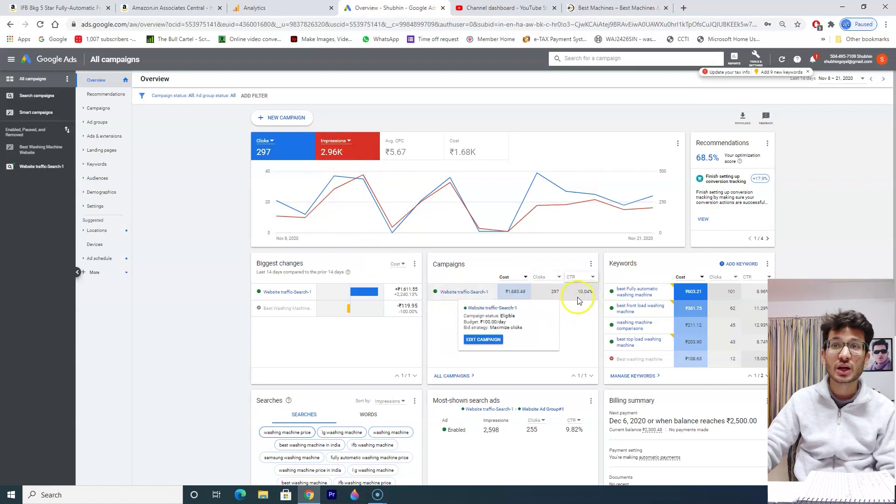
click(206, 285)
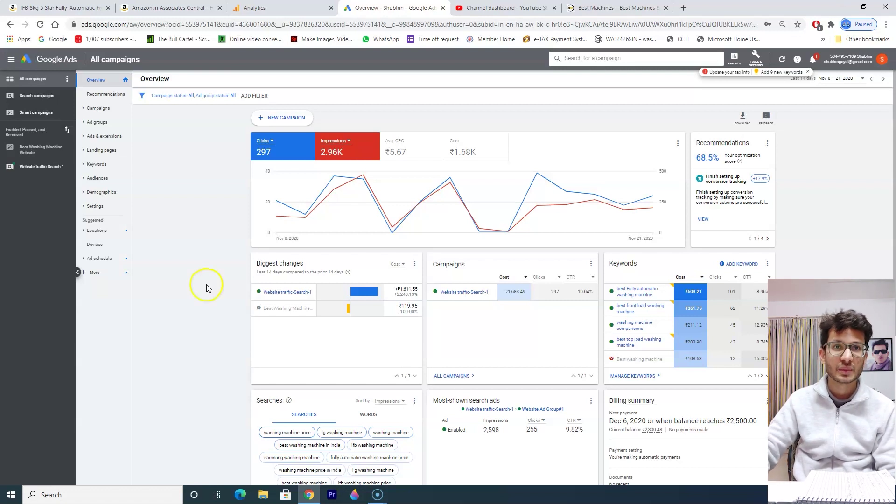
scroll(207, 284, down, 1)
scroll(207, 284, down, 2)
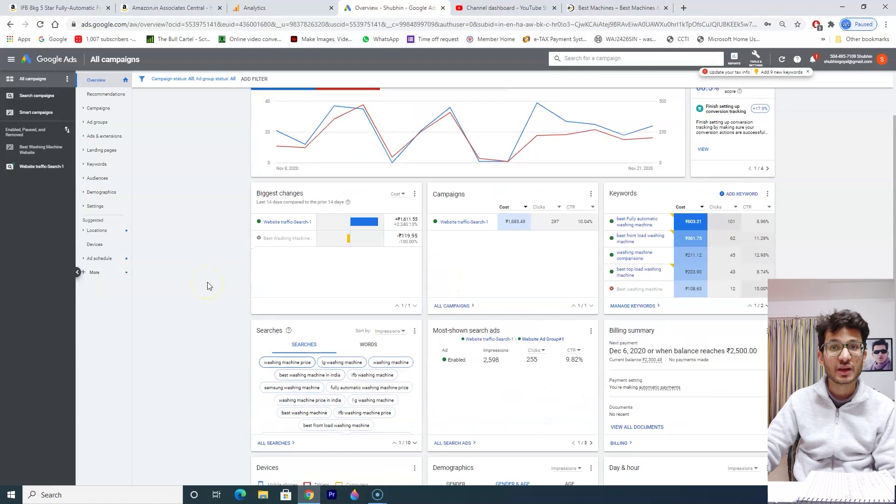
click(212, 285)
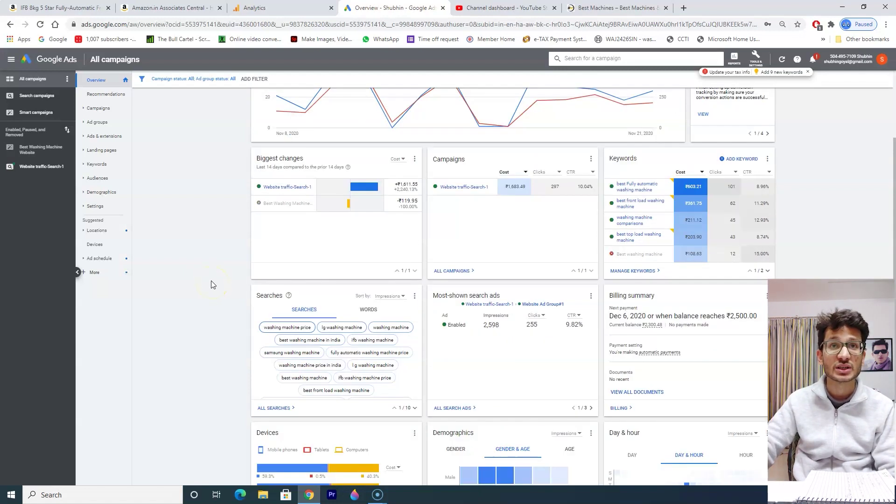
scroll(214, 285, up, 1)
scroll(224, 292, down, 1)
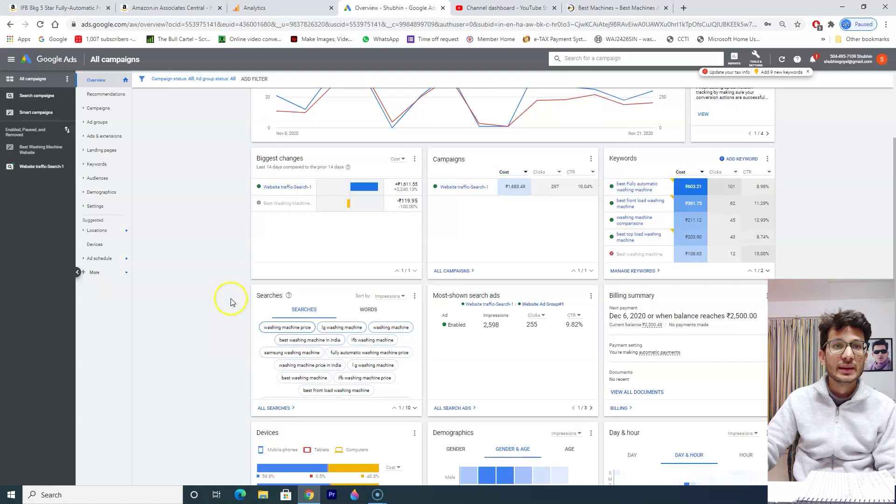
Step: Inspect the triggering keyword, impressions and clicks for the searches "washing machine price" and "ifb washing machine price"
click(298, 340)
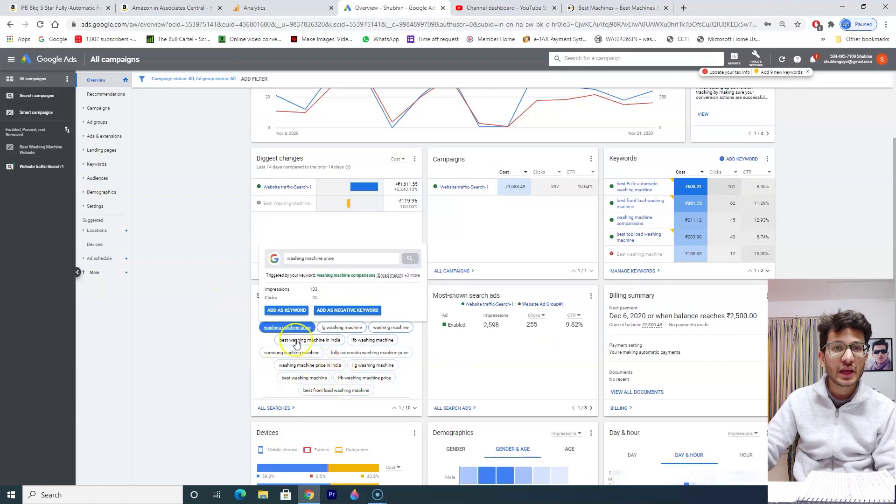
click(125, 329)
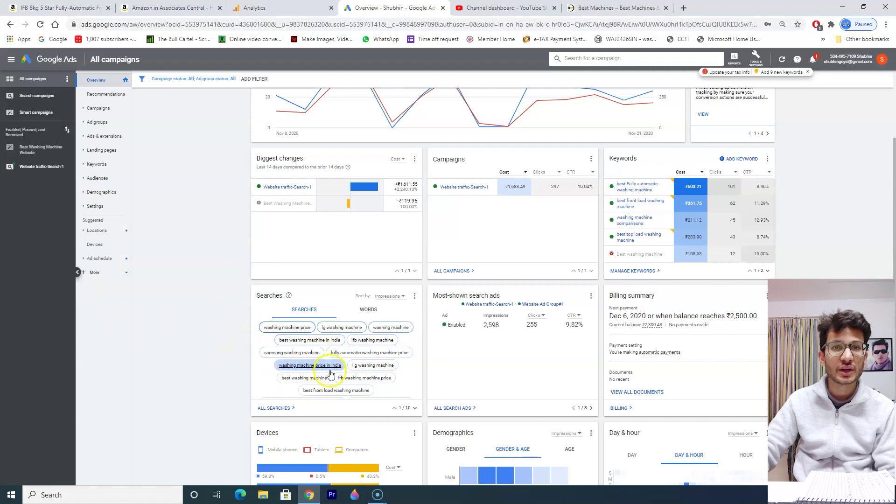
click(361, 377)
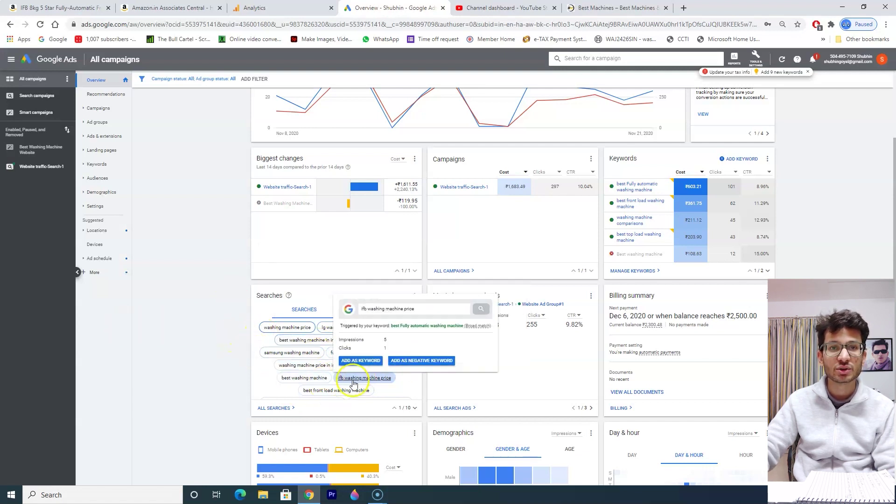
click(500, 332)
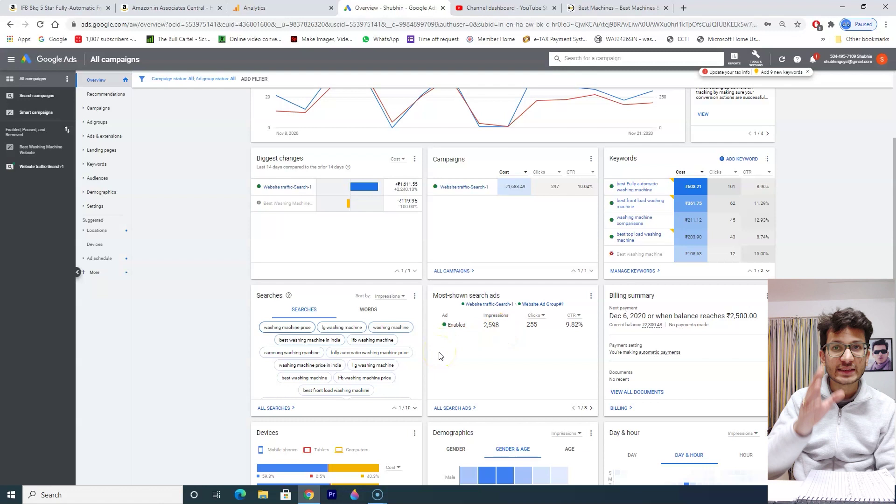
Step: Review the clicks and impressions chart against the campaign, keyword and most-shown search ad cards
scroll(445, 322, up, 2)
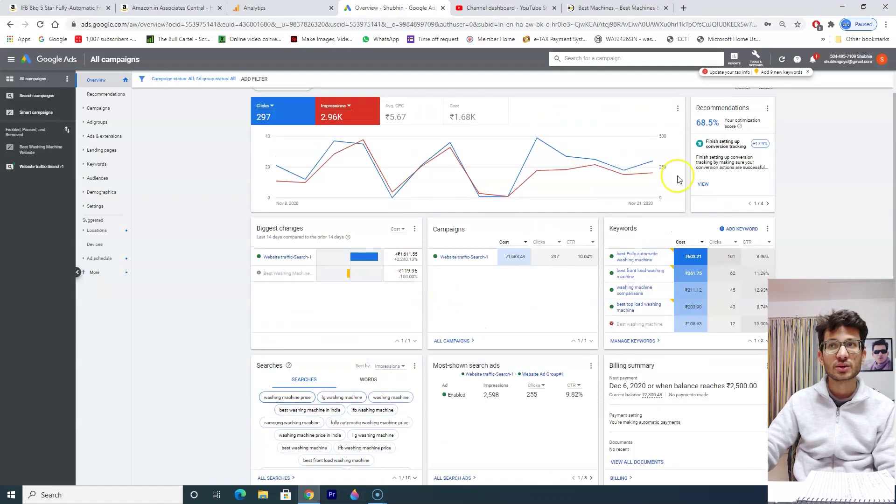
scroll(517, 355, down, 2)
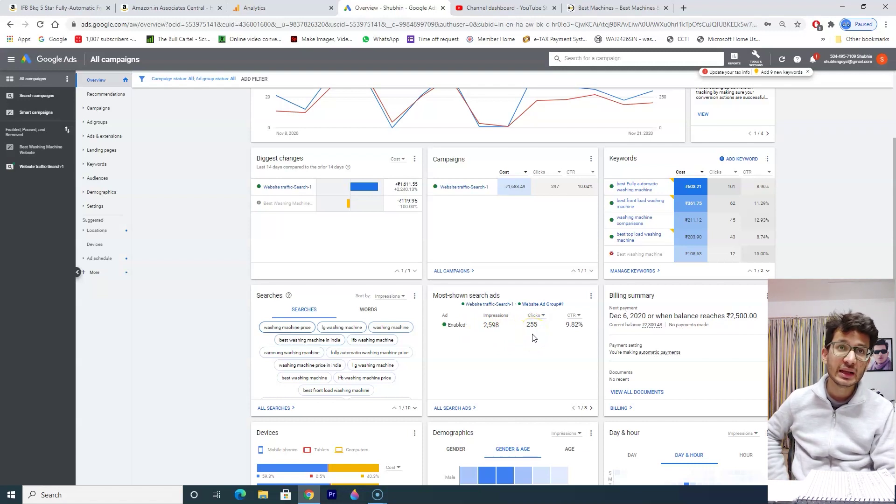
scroll(228, 181, up, 3)
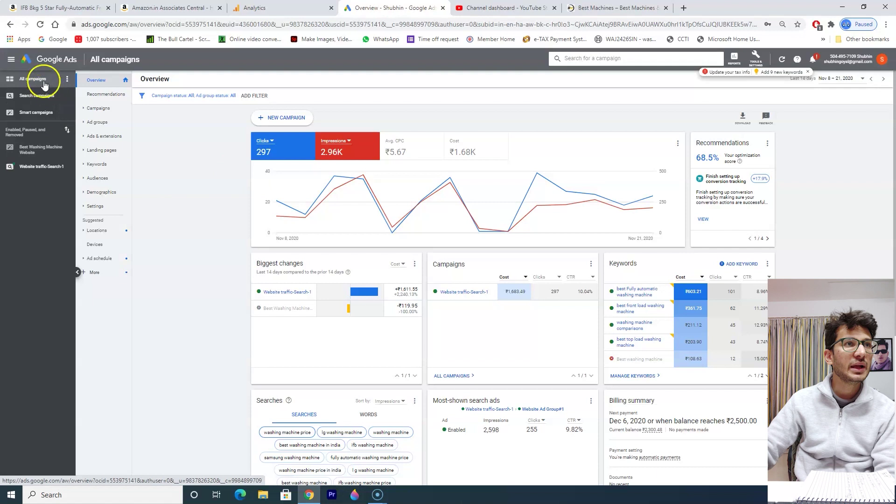
Step: Open the details of the Best Washing Machine Website smart campaign and review its performance, targeting, budget and locations
click(46, 112)
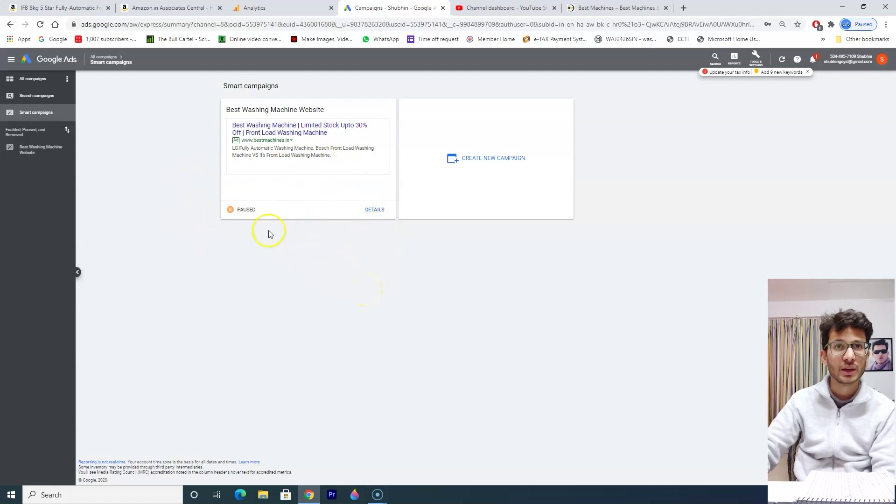
click(375, 210)
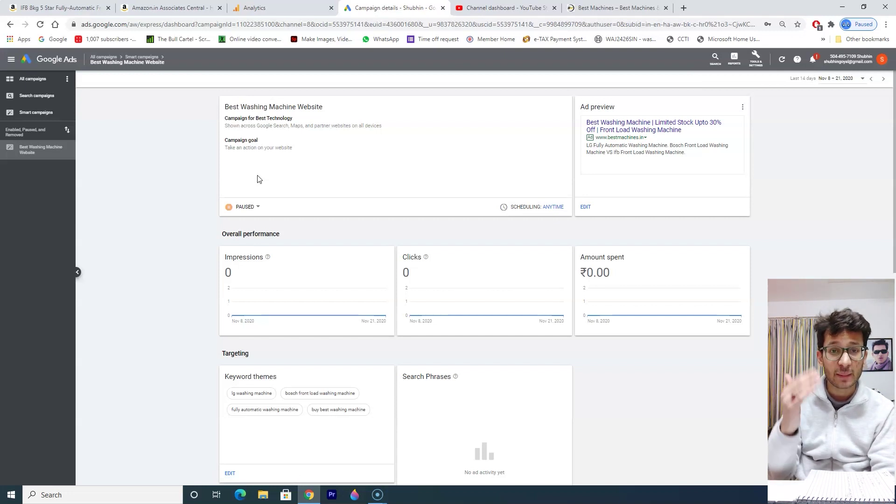
scroll(310, 175, down, 5)
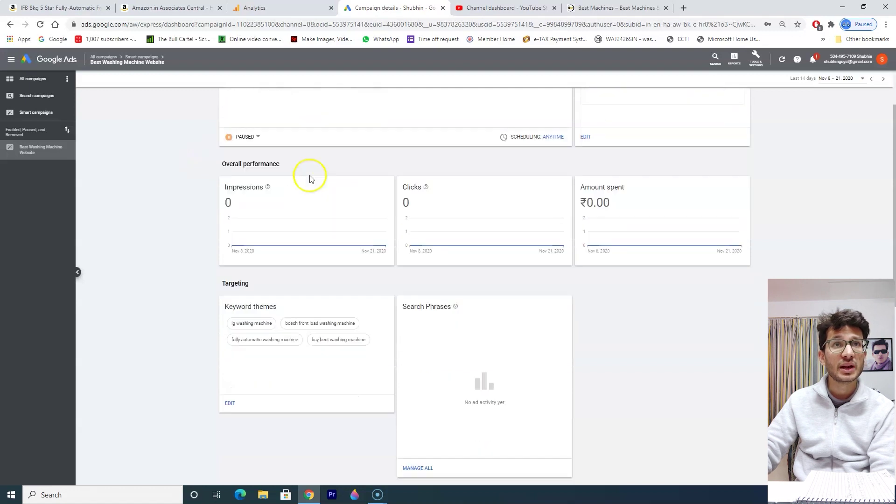
scroll(368, 224, down, 5)
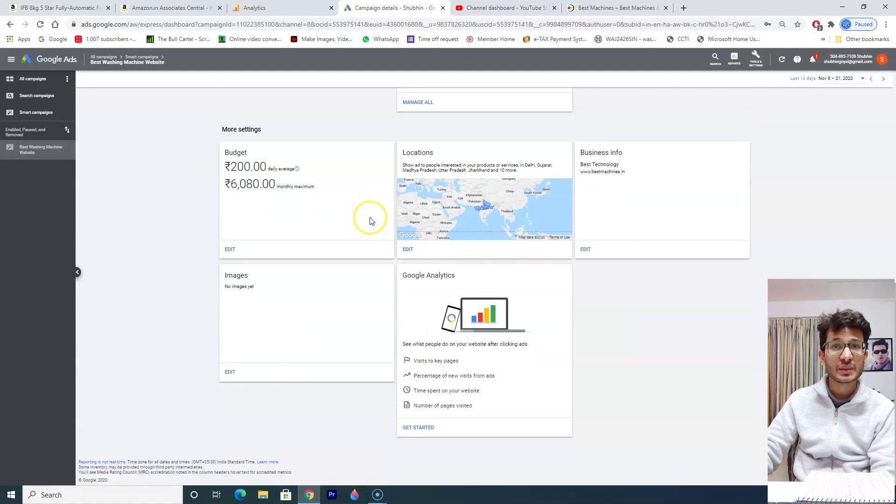
scroll(371, 220, up, 4)
scroll(370, 220, up, 5)
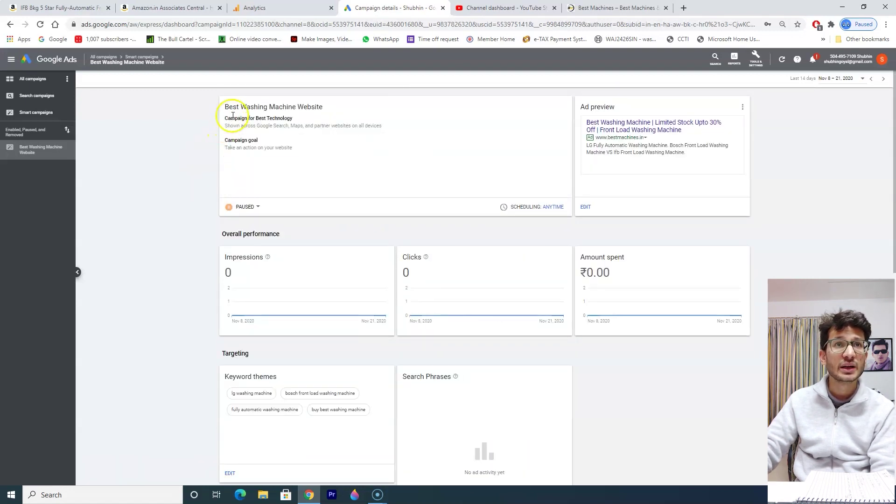
Step: Examine the smart campaign's name, where it is shown, its campaign goal and the ad preview
drag(237, 107, 274, 108)
drag(270, 139, 340, 126)
click(360, 129)
drag(263, 148, 334, 148)
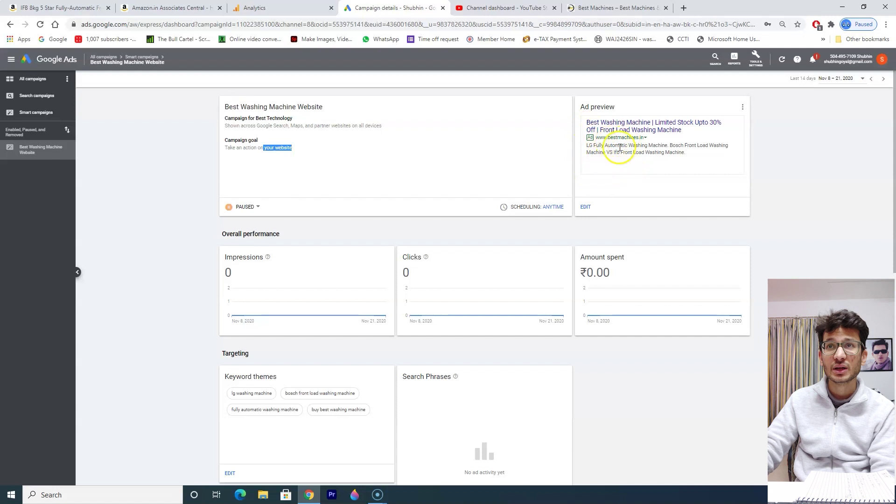
scroll(282, 318, down, 4)
scroll(90, 190, up, 4)
Step: Open the Search campaigns overview and inspect the Devices card's cost and impressions split across mobile phones, tablets and computers
click(46, 96)
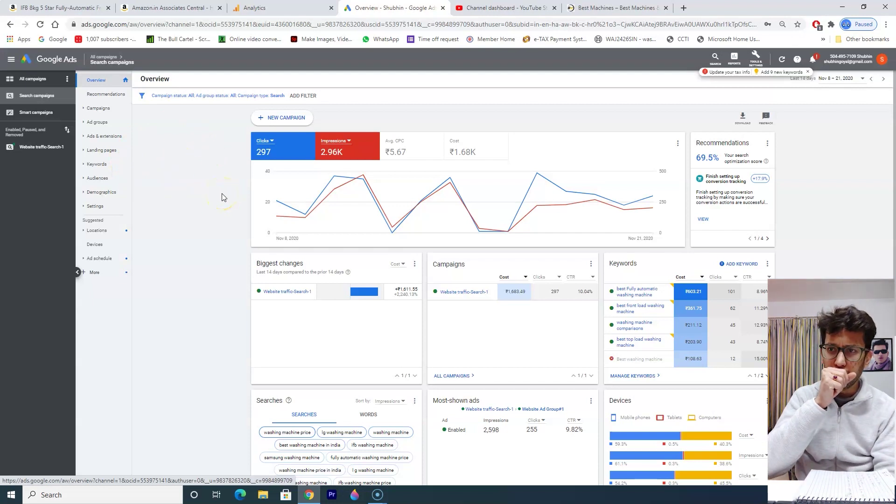
scroll(220, 199, down, 1)
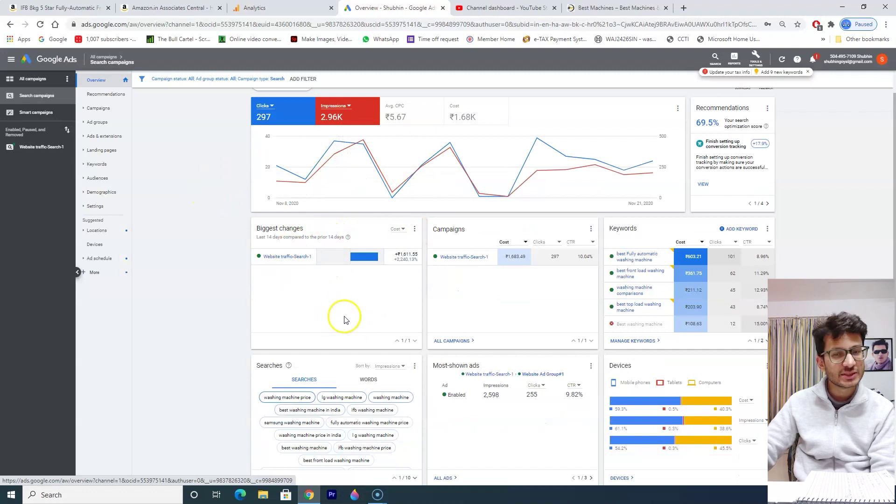
scroll(541, 312, down, 1)
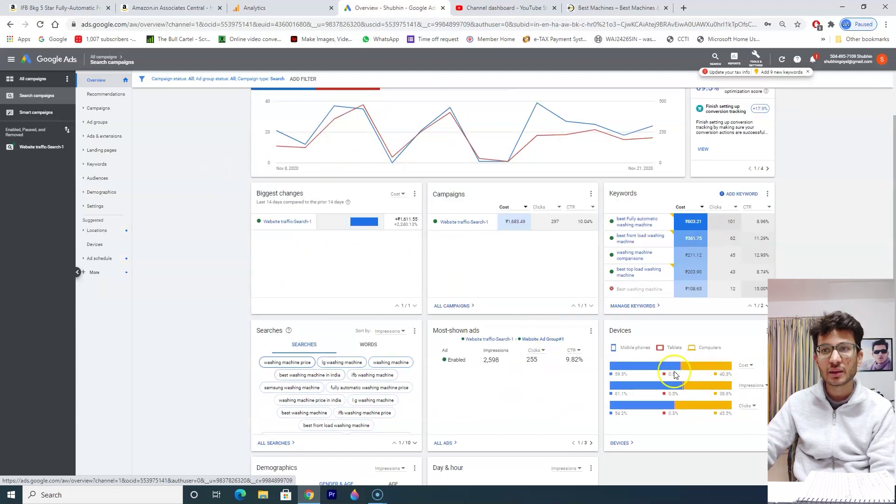
mouse_move(683, 390)
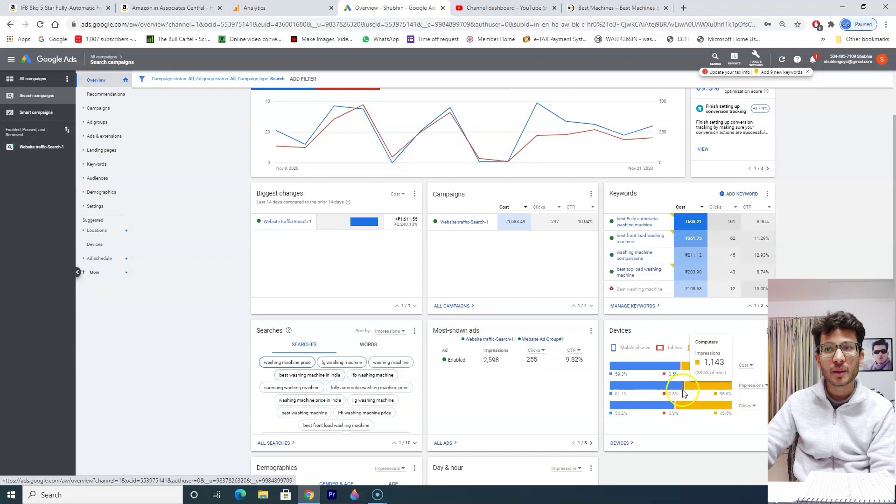
mouse_move(661, 372)
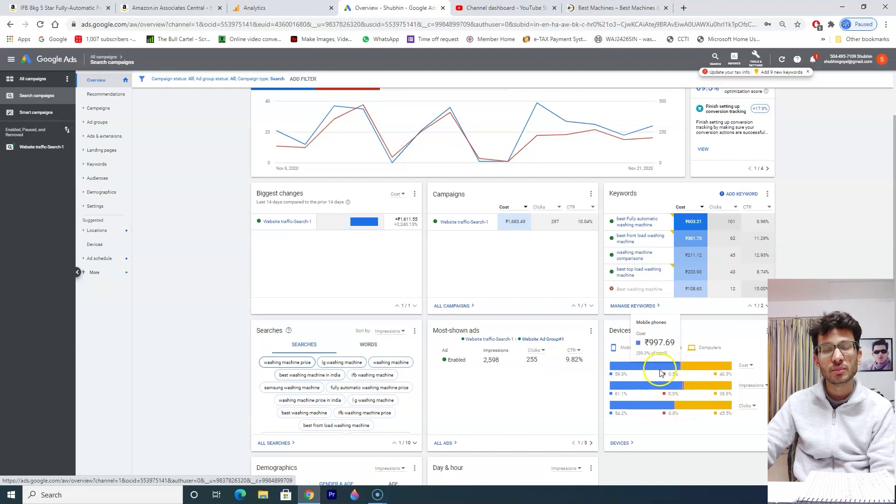
Step: Check the Google Analytics Home dashboard for comparison, and return to the Search campaigns overview in Google Ads
key(ctrl+shift+Tab)
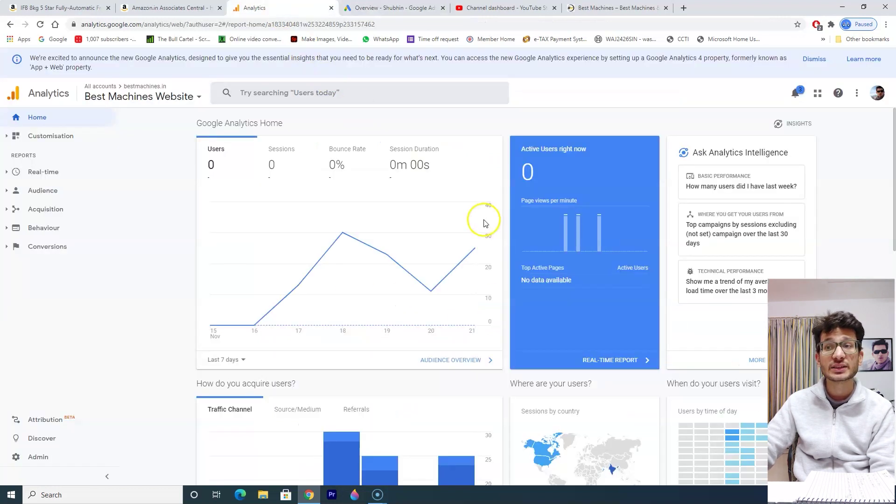
scroll(484, 223, down, 3)
click(397, 8)
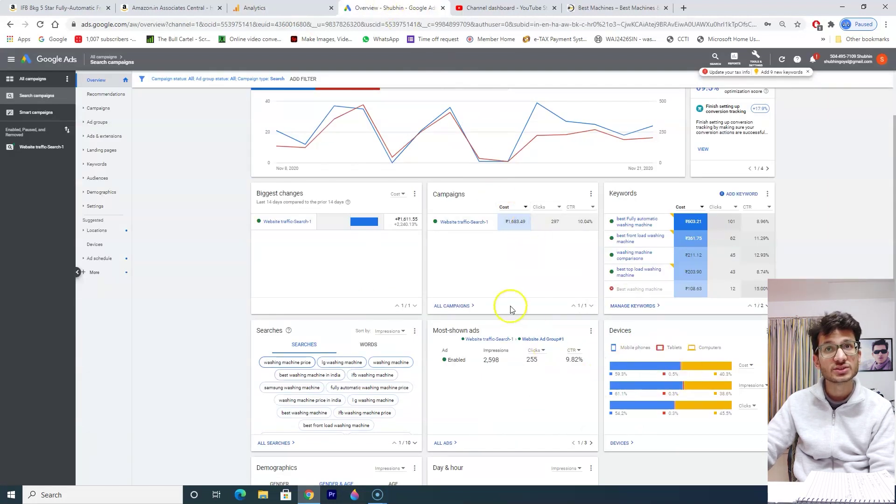
Step: Open the Website traffic-Search-1 campaign overview and examine its device split and the Locations map's impressions by Indian state
scroll(511, 309, up, 2)
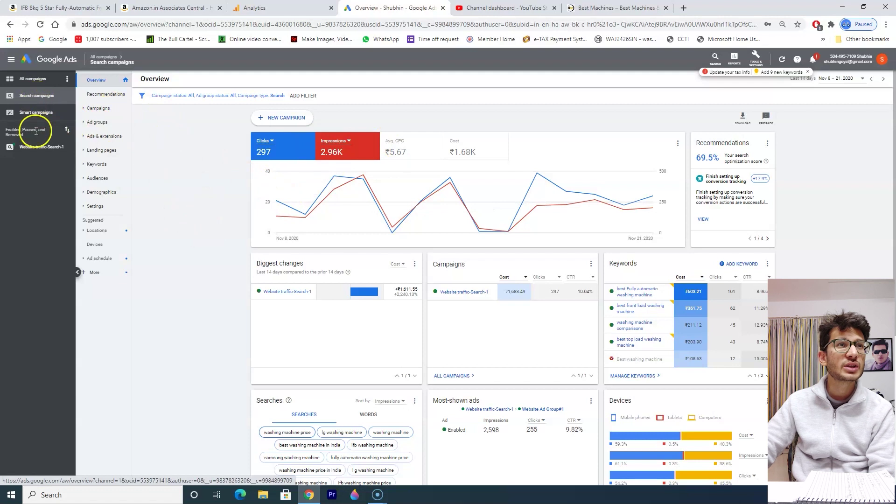
click(40, 148)
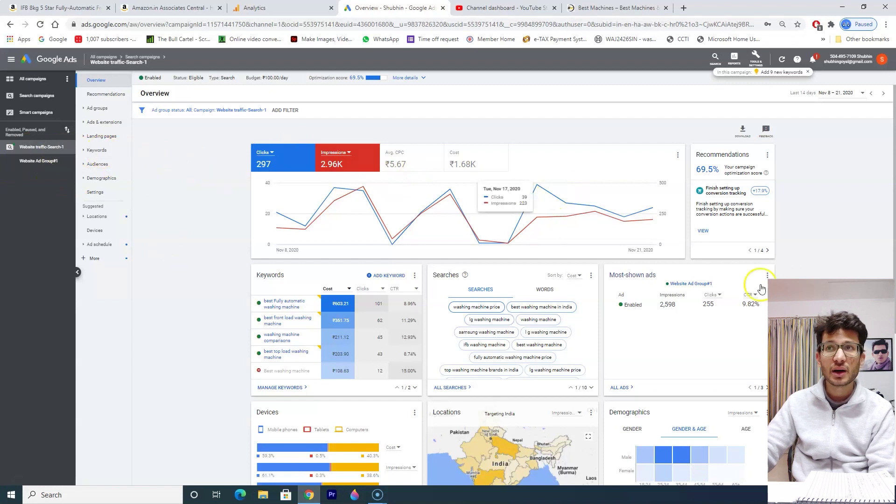
scroll(426, 266, down, 4)
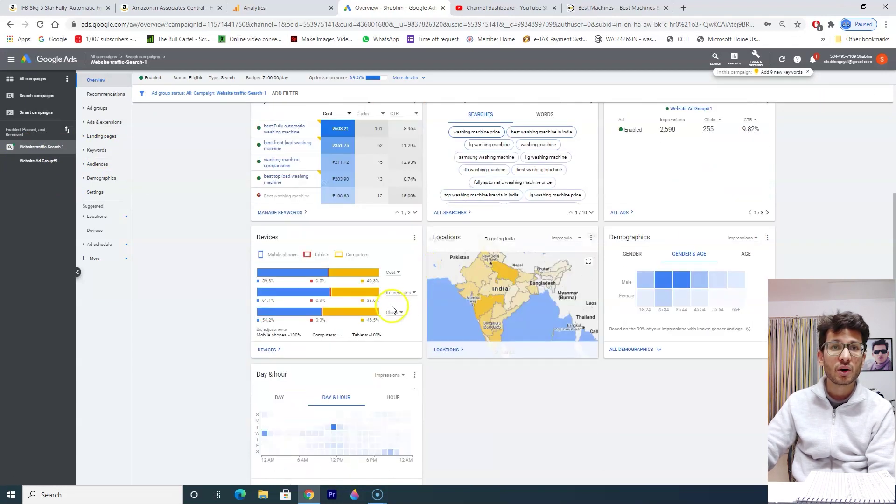
mouse_move(510, 274)
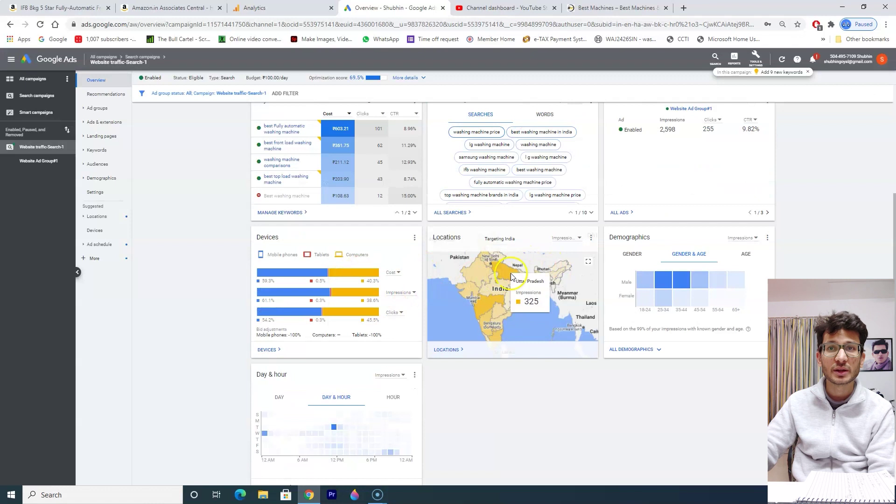
click(491, 309)
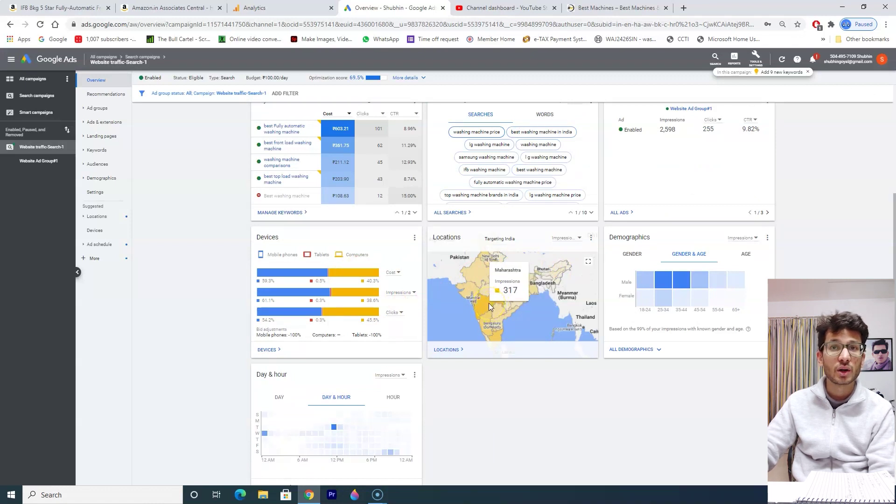
click(481, 300)
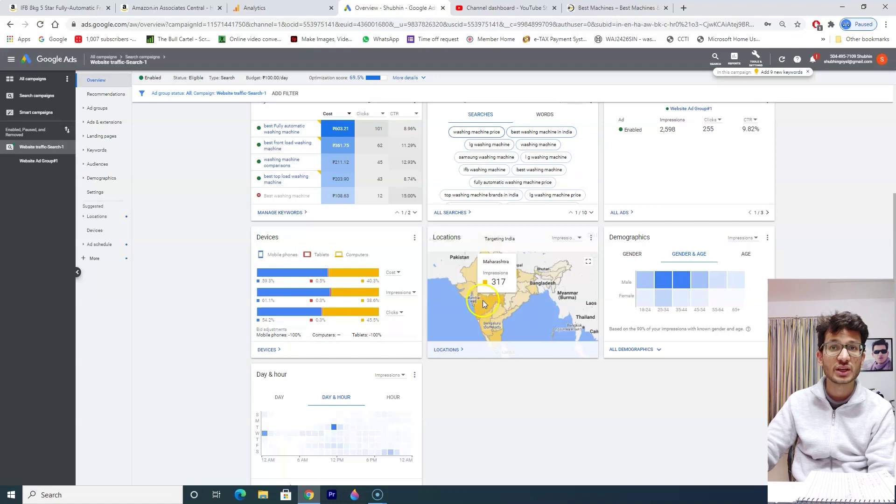
mouse_move(489, 312)
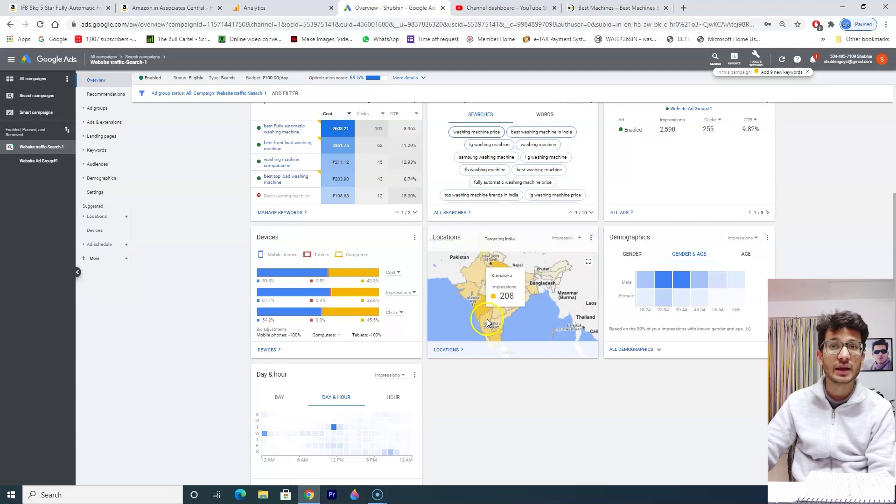
mouse_move(474, 270)
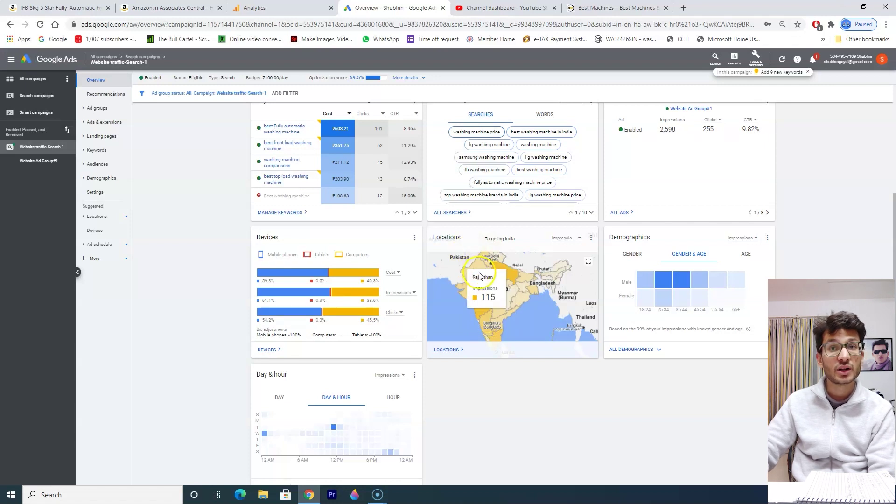
scroll(477, 274, down, 2)
scroll(447, 313, up, 5)
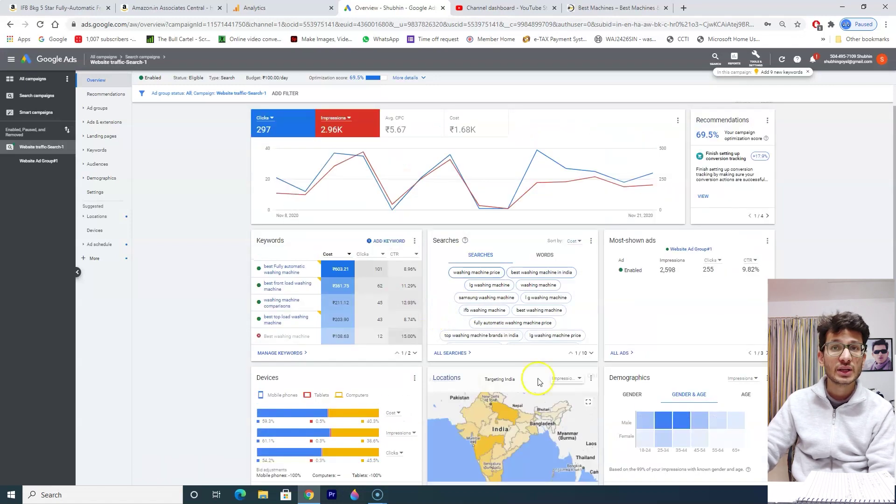
scroll(411, 257, up, 1)
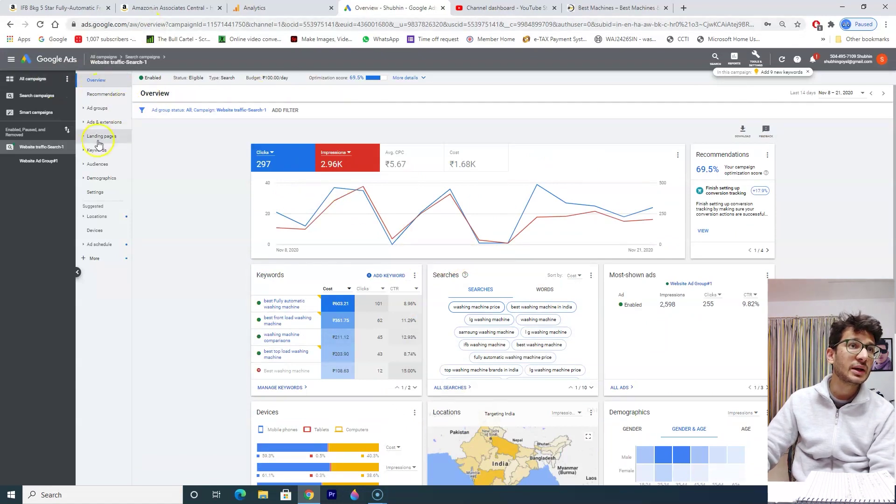
Step: View the Website traffic-Search-1 campaign's ad groups and its Auction insights report
click(96, 108)
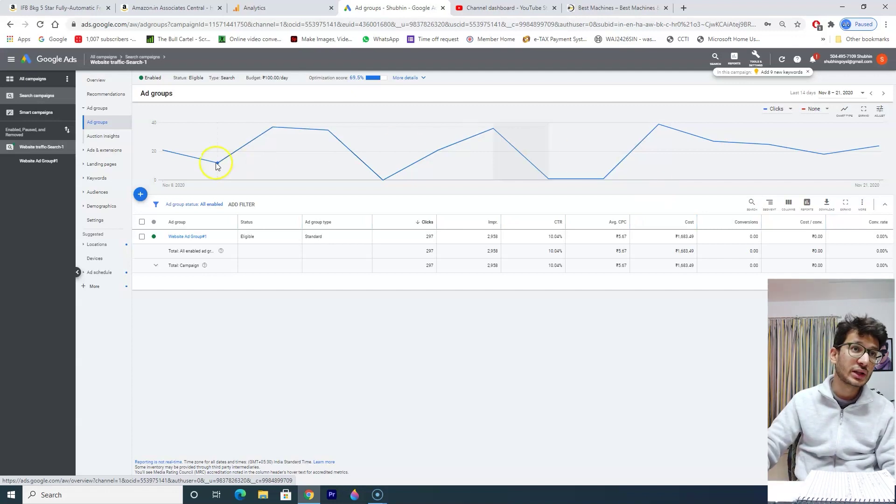
click(108, 146)
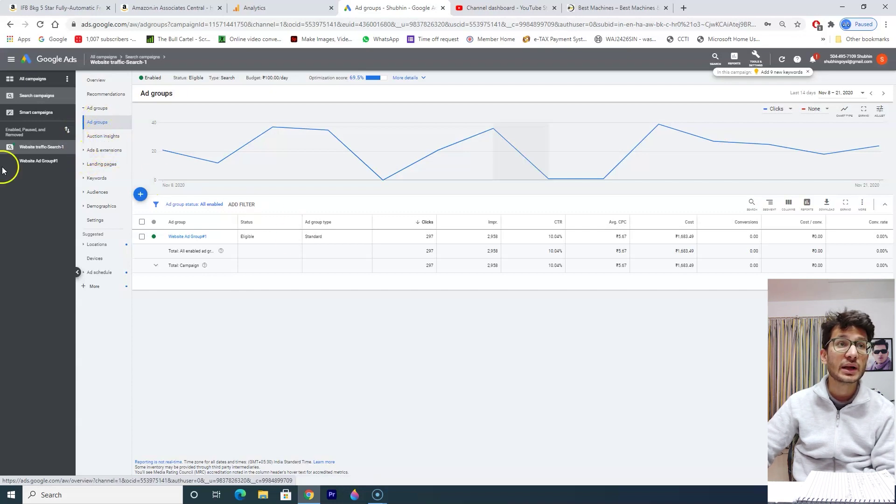
click(103, 136)
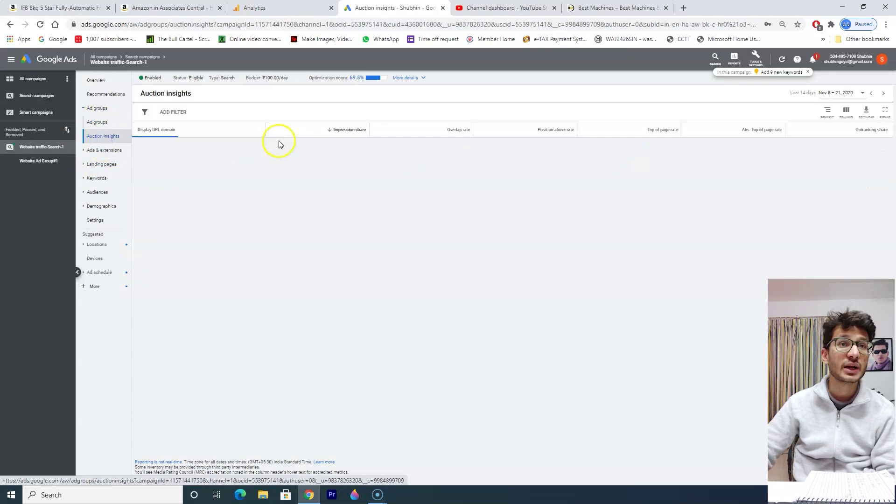
Step: View the campaign's Landing pages report and its list of ads
click(100, 150)
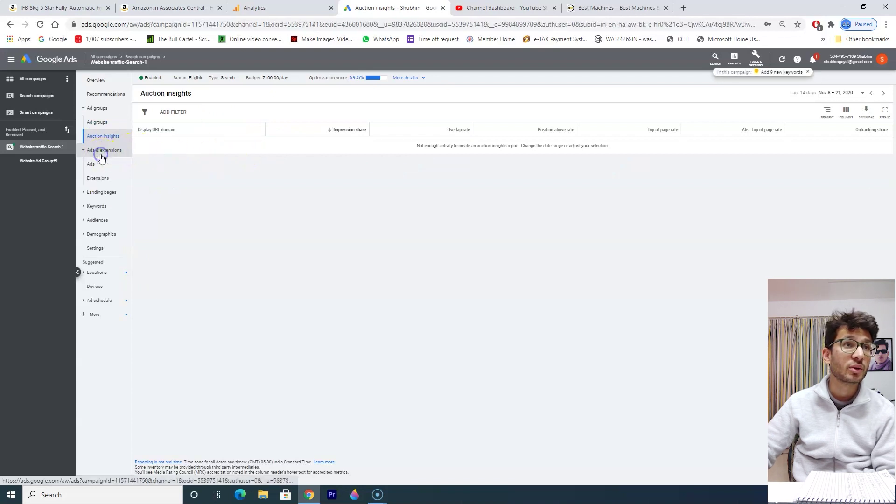
click(97, 166)
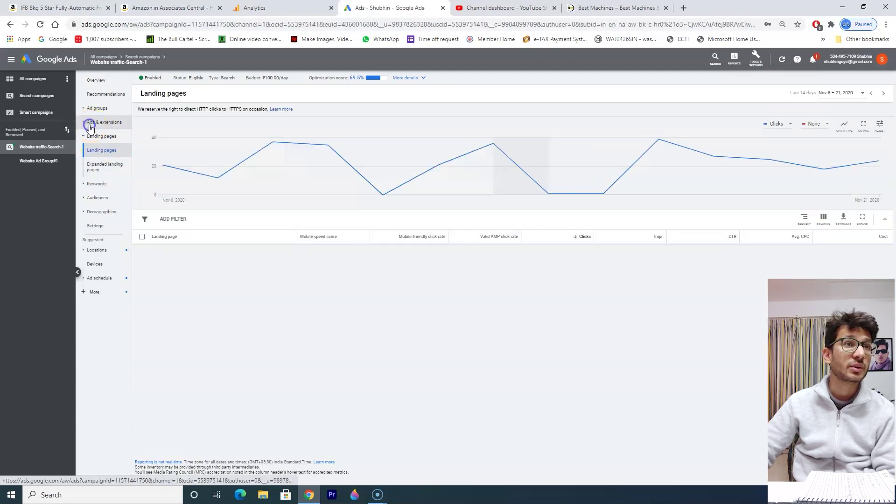
click(93, 136)
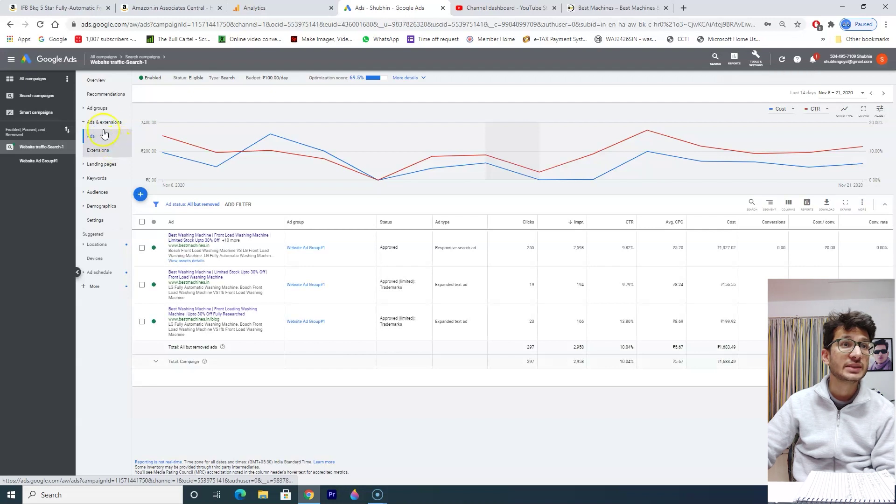
Step: Return to the campaign's ad groups and review the Website Ad Group#1 row's performance figures
click(97, 108)
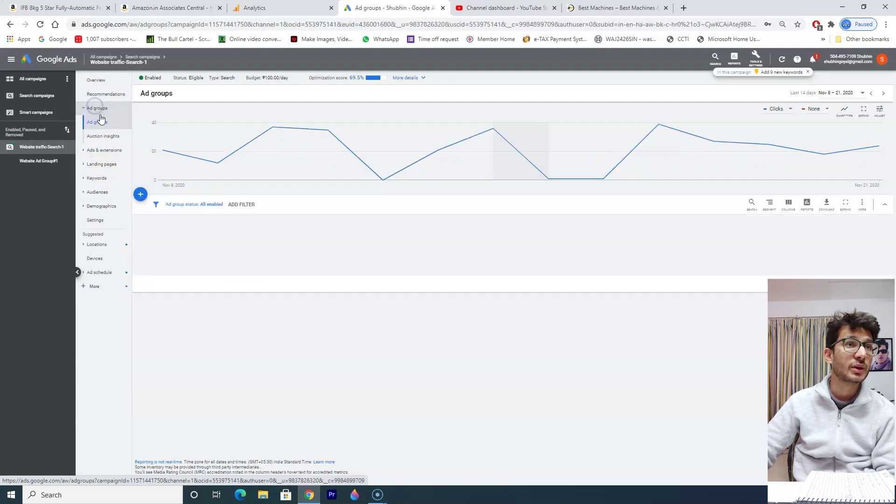
click(100, 121)
drag(420, 239, 666, 245)
click(604, 339)
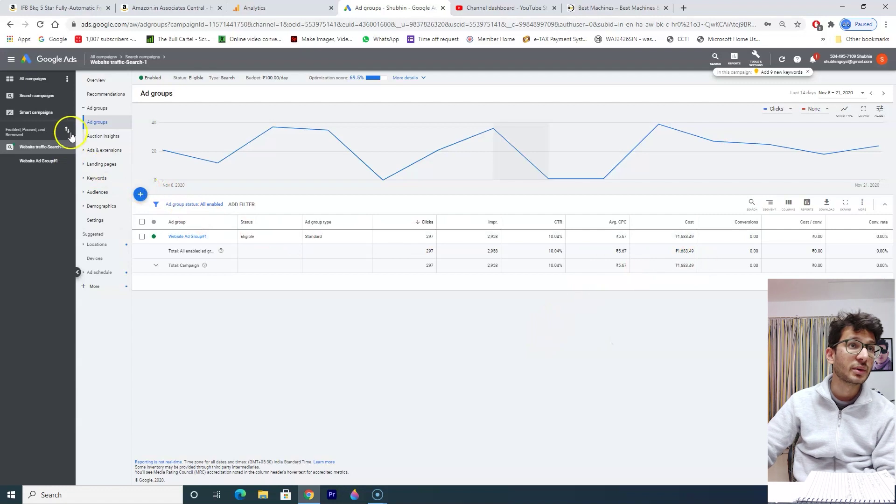
Step: Open the campaign's ads list and set its date range to This month
click(99, 123)
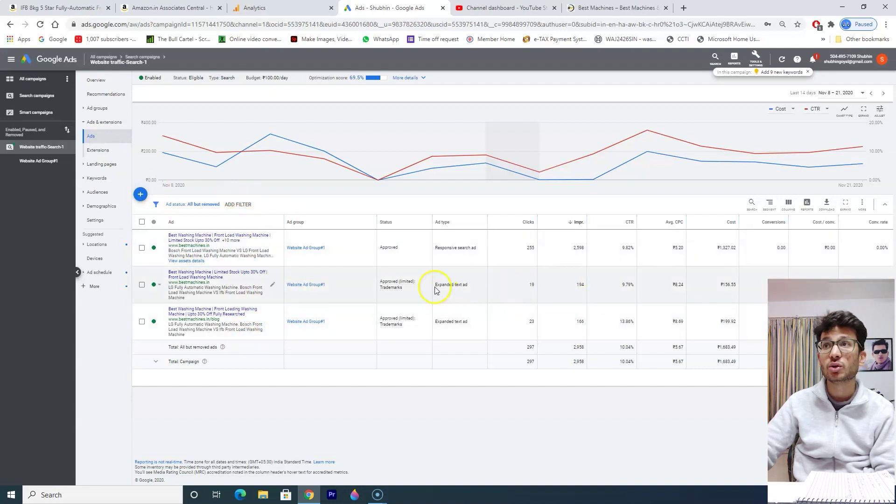
click(859, 95)
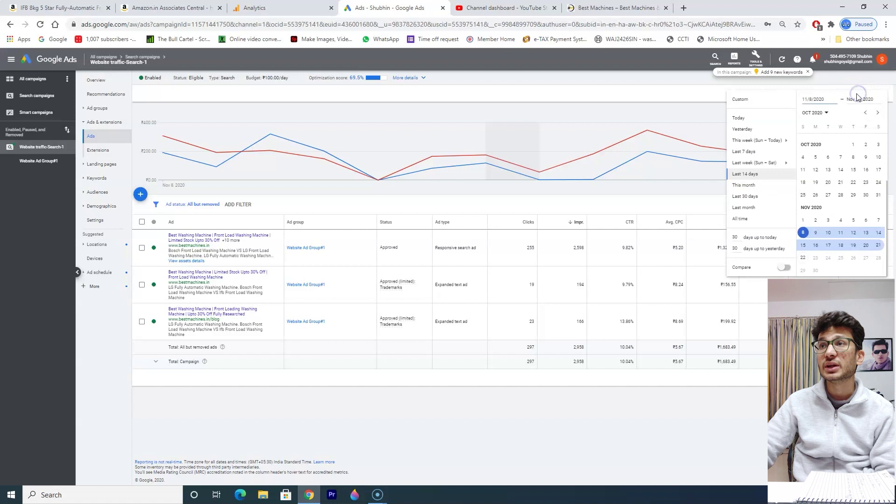
click(756, 185)
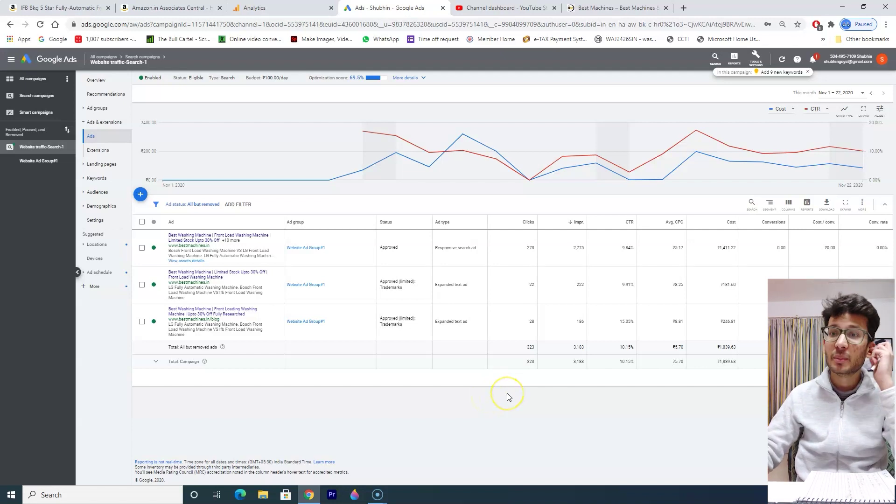
Step: Enlarge the page and compare the responsive search ad with the two expanded text ads by type, impressions and CTR
key(ctrl+plus)
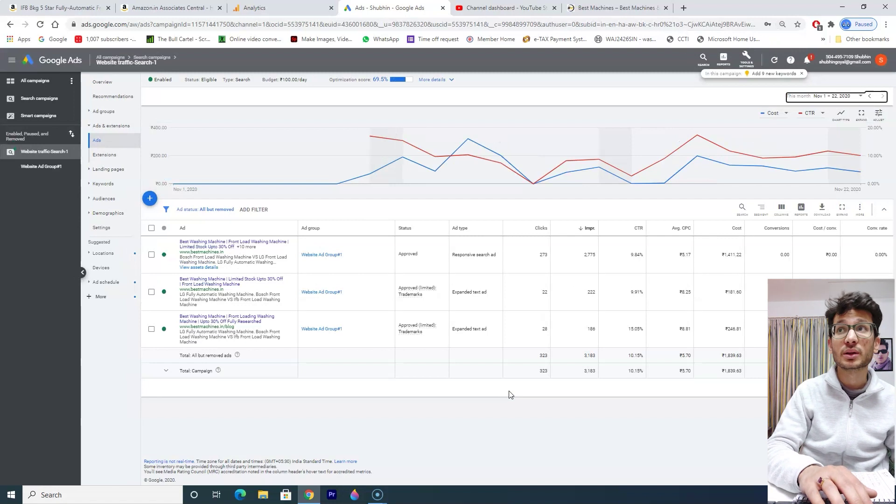
key(ctrl+plus)
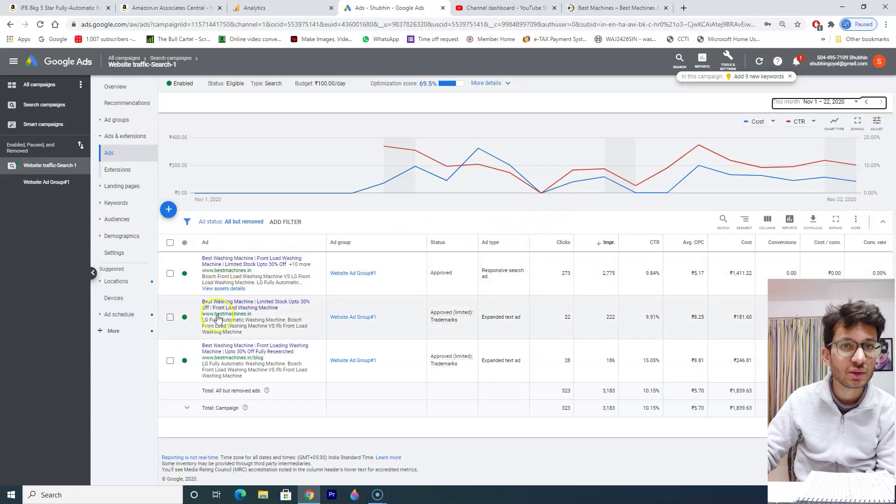
click(488, 278)
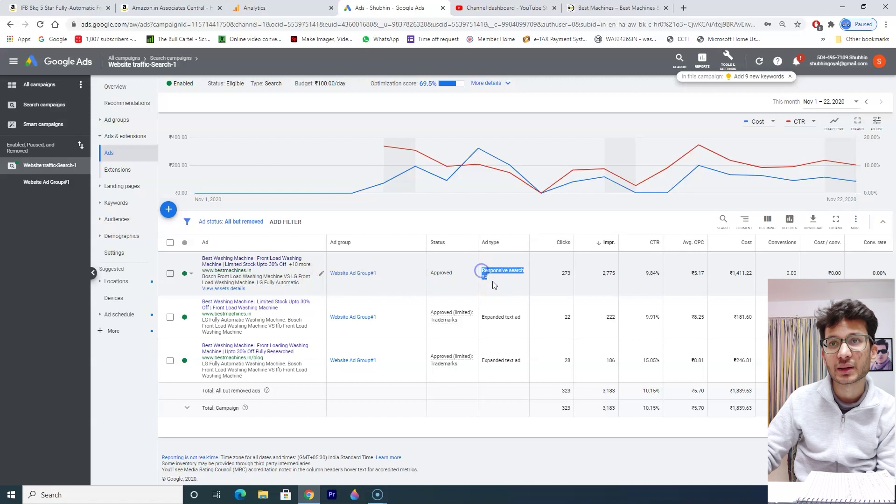
click(483, 271)
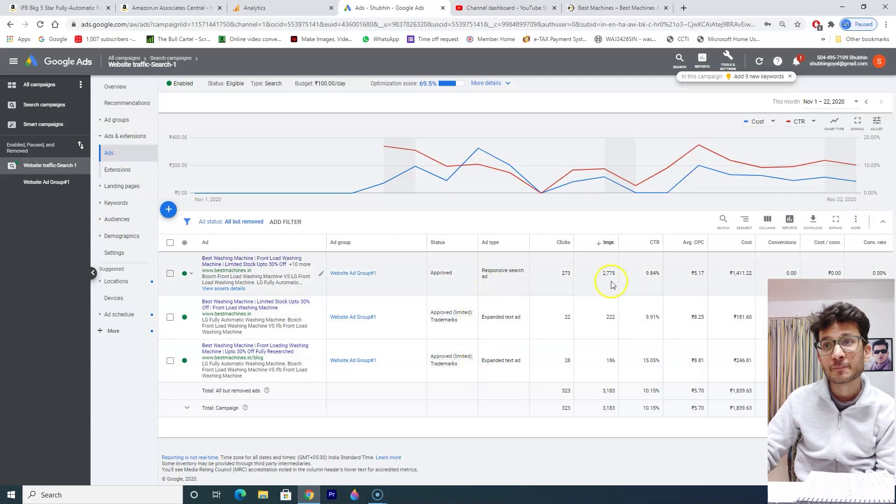
drag(644, 278, 663, 277)
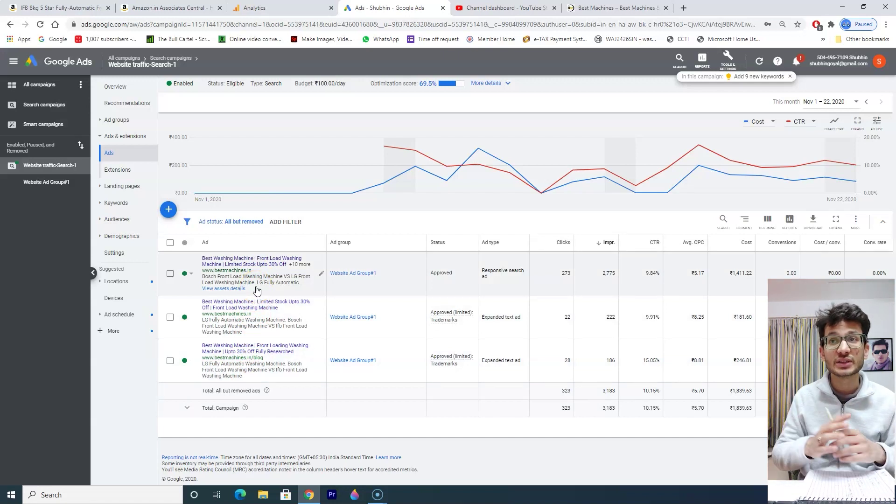
double_click(576, 276)
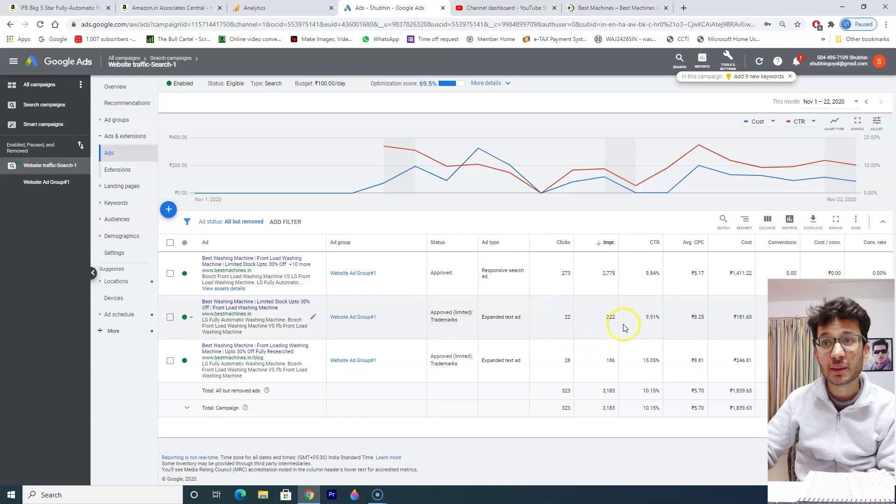
double_click(663, 362)
click(650, 377)
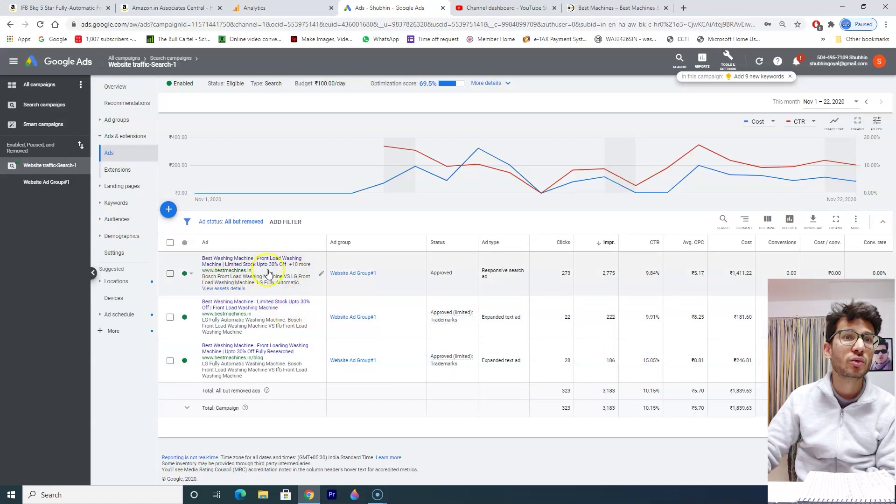
Step: Open the responsive search ad's asset details and review its headlines, descriptions and their impressions
click(224, 289)
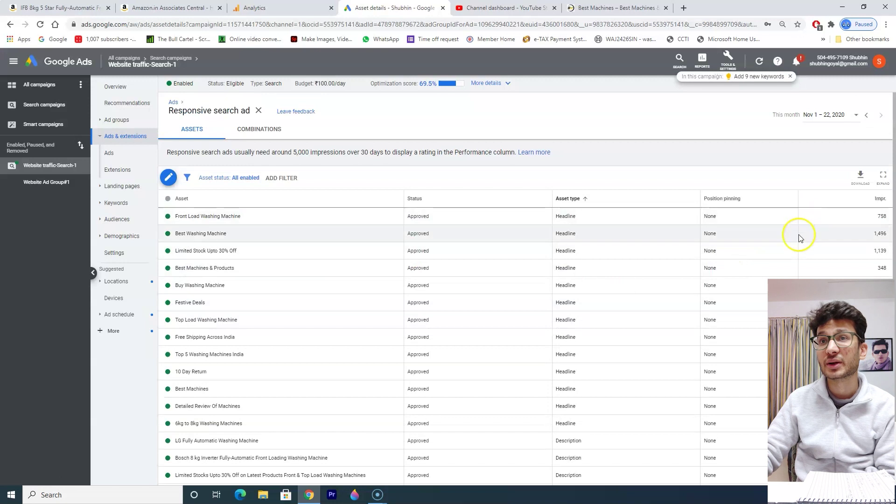
scroll(654, 236, down, 2)
scroll(658, 196, up, 2)
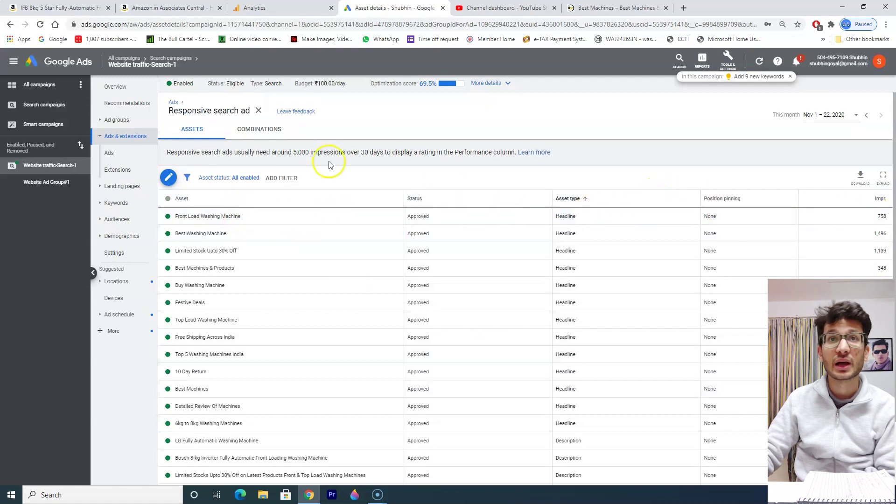
Step: Show the responsive search ad's combinations and review the impressions of each headline and description pairing
click(279, 127)
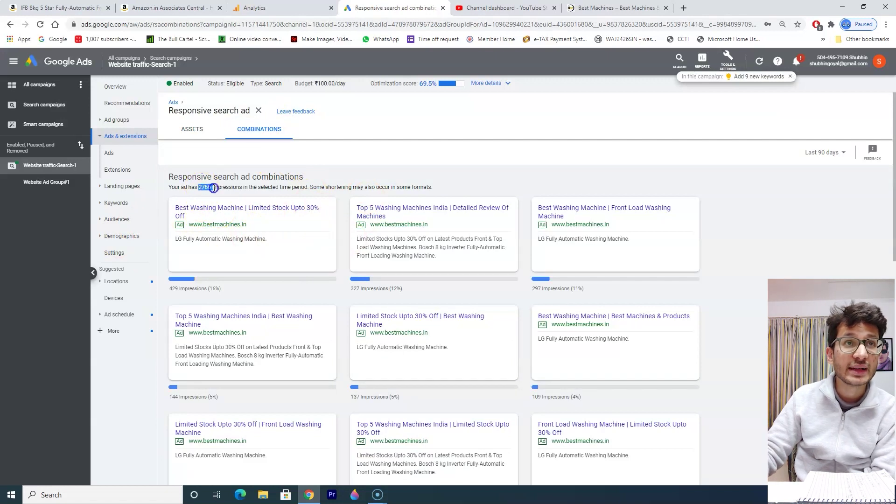
drag(236, 188, 305, 188)
click(351, 189)
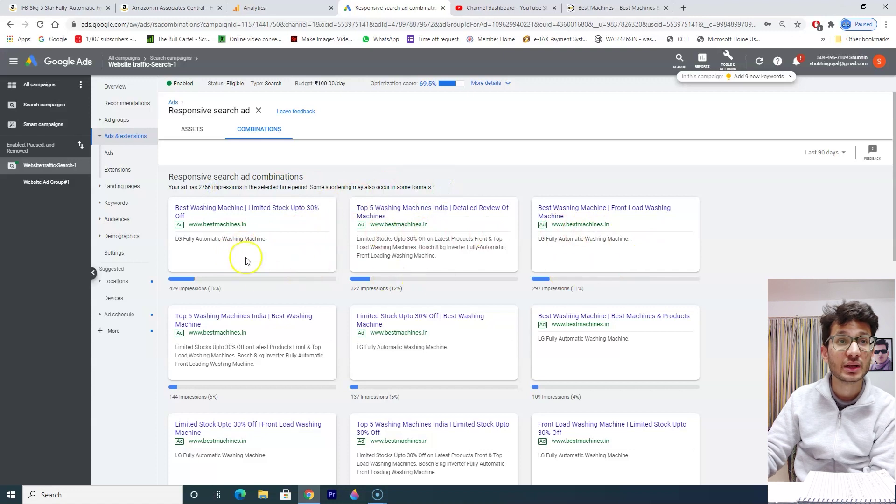
scroll(250, 254, down, 1)
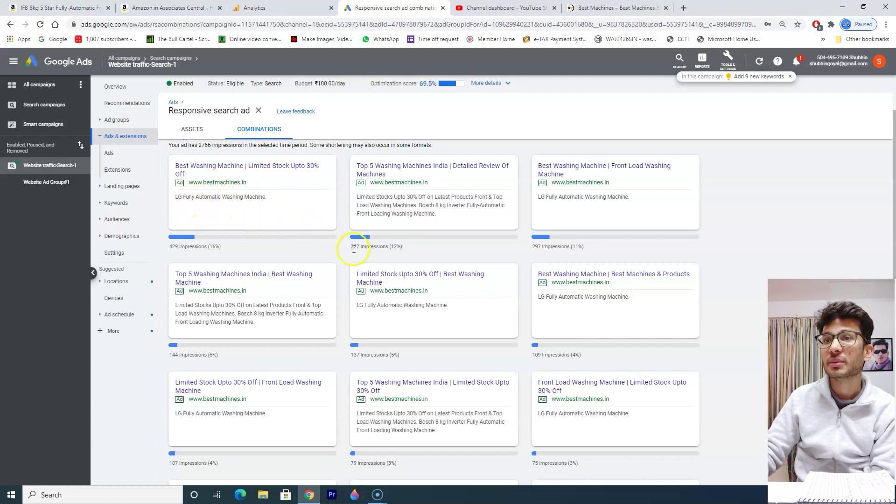
scroll(235, 241, up, 1)
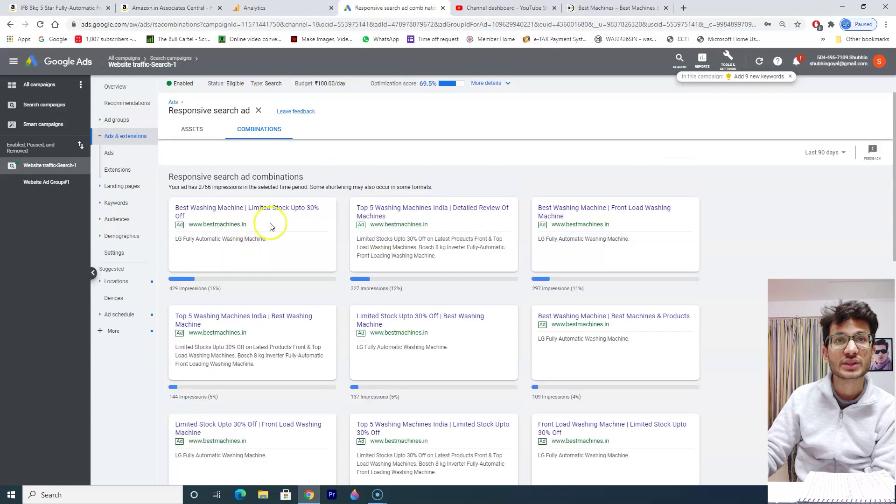
scroll(460, 236, down, 6)
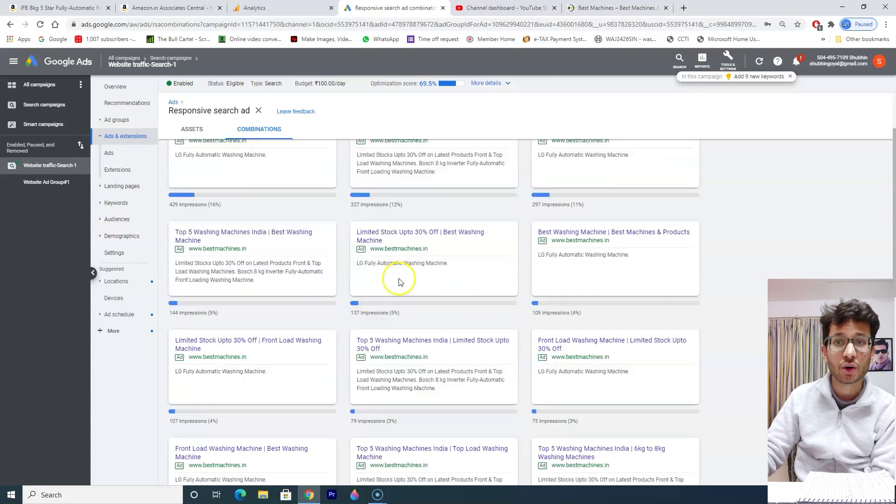
Step: Return to the campaign's ads list and open the expanded text ad beginning Best Washing Machine | Limited Stock Upto 30% Off for editing
scroll(345, 306, down, 2)
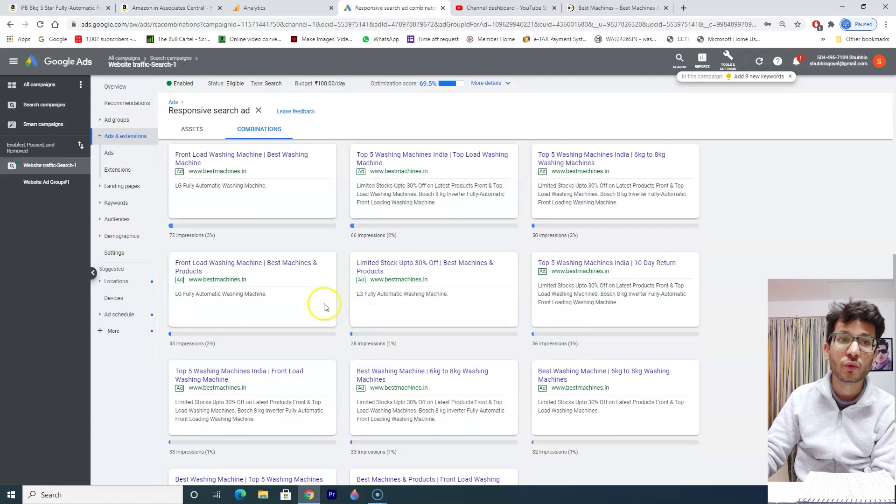
scroll(236, 244, up, 8)
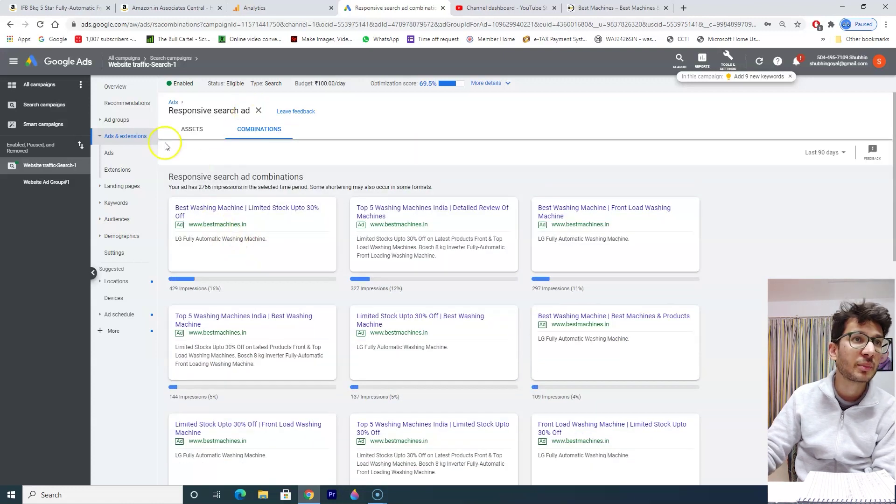
click(134, 151)
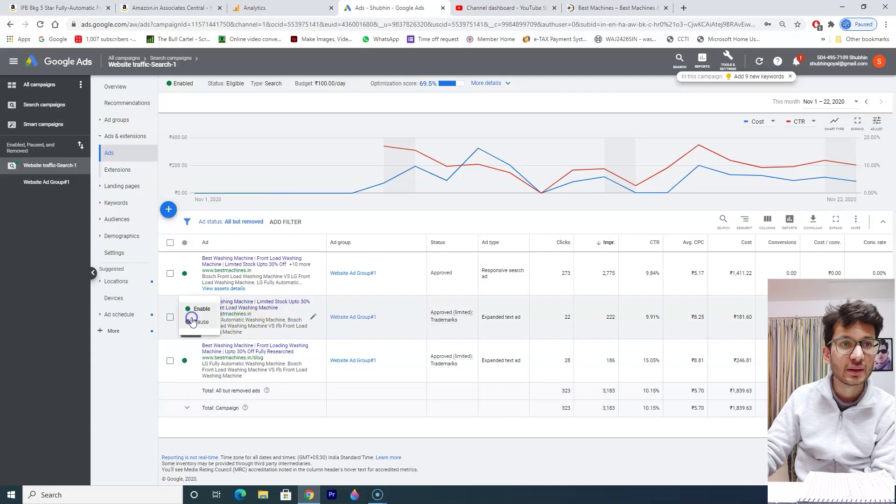
click(248, 324)
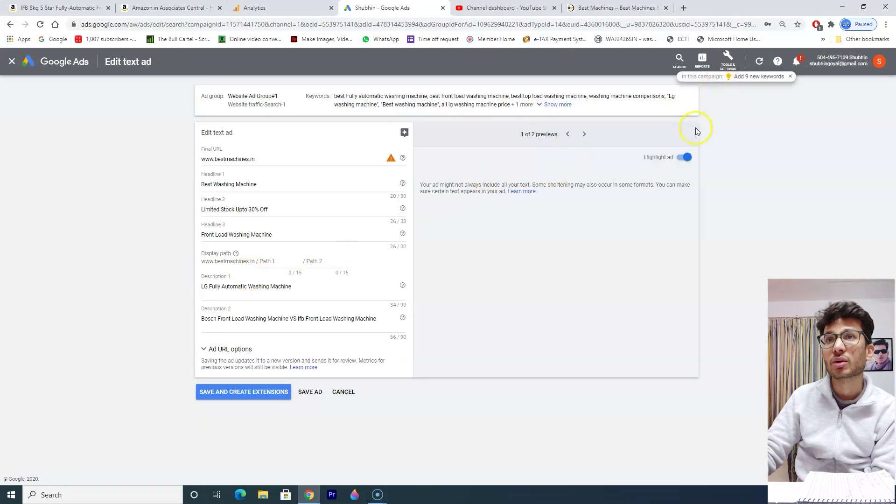
Step: Pause AdBlock on this site and reload the text ad editor to load the ad preview
click(816, 24)
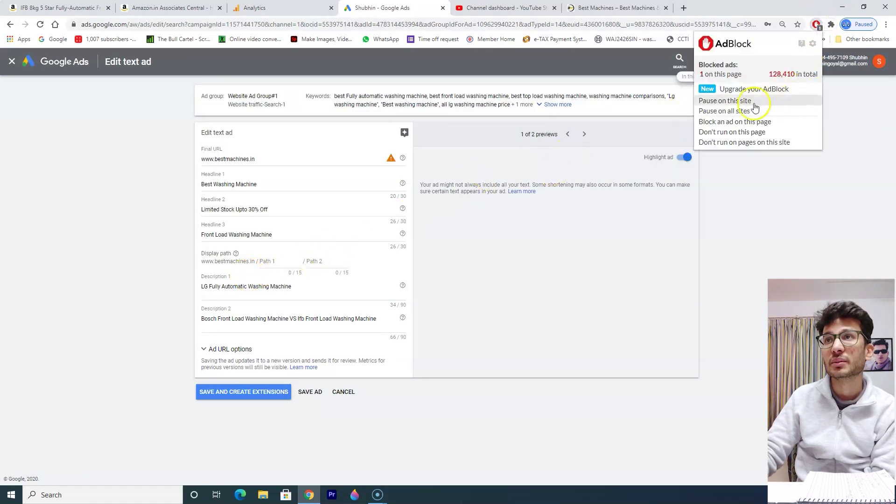
click(740, 100)
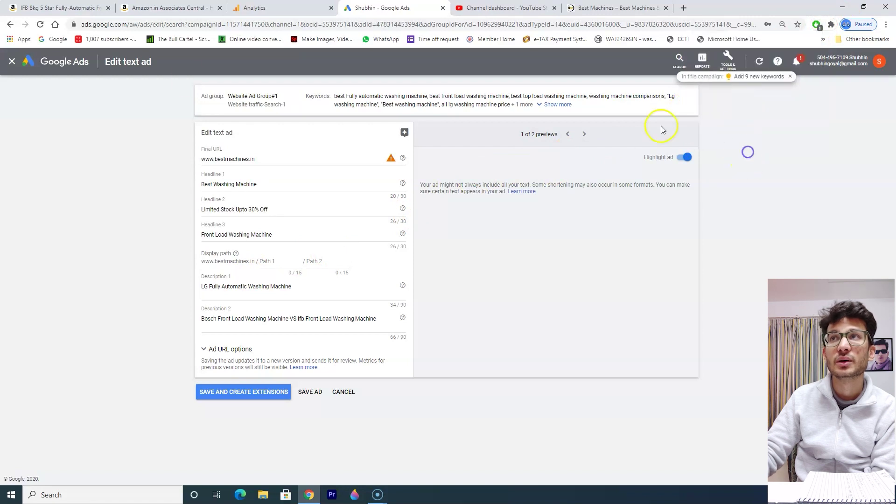
click(40, 24)
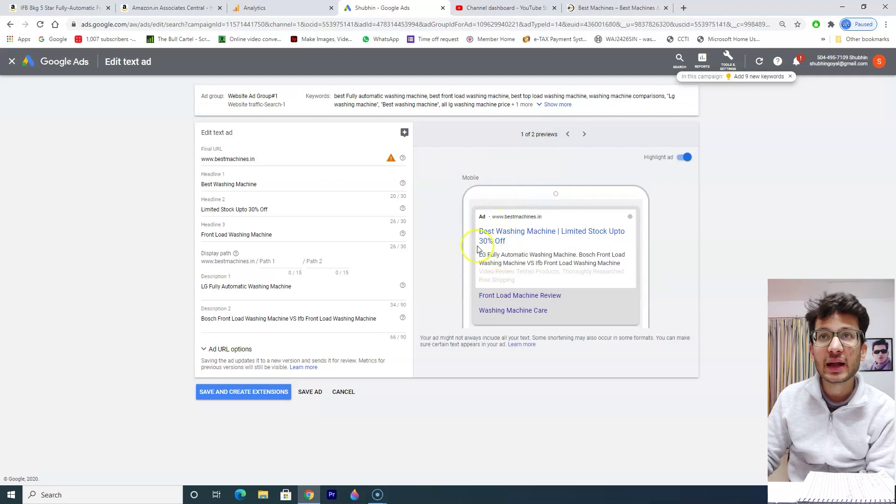
Step: Review the text ad's desktop preview and leave the ad editor without saving
click(585, 135)
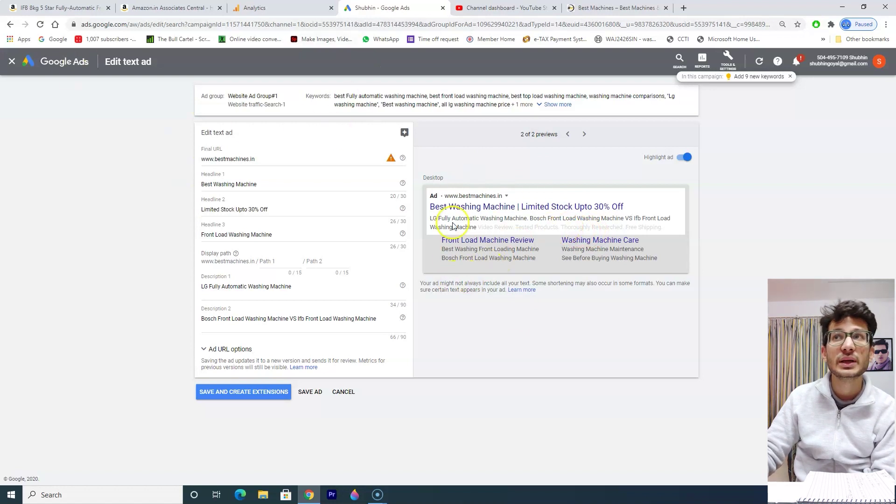
click(11, 62)
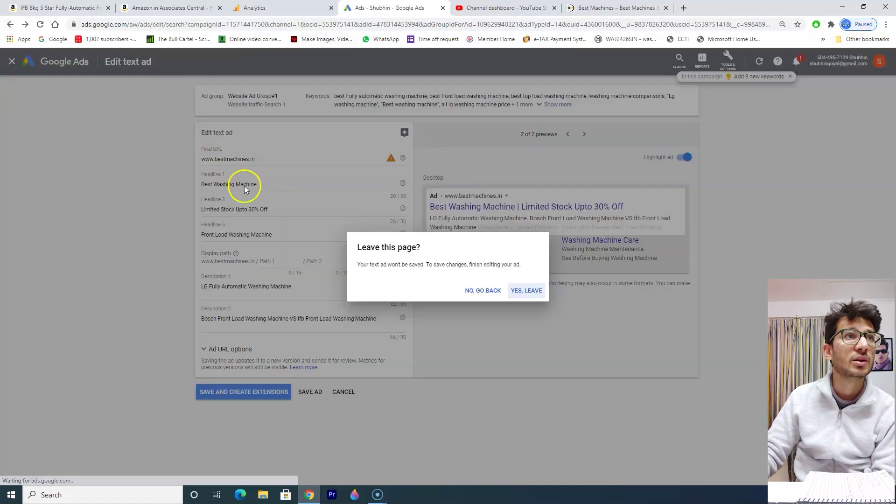
click(526, 291)
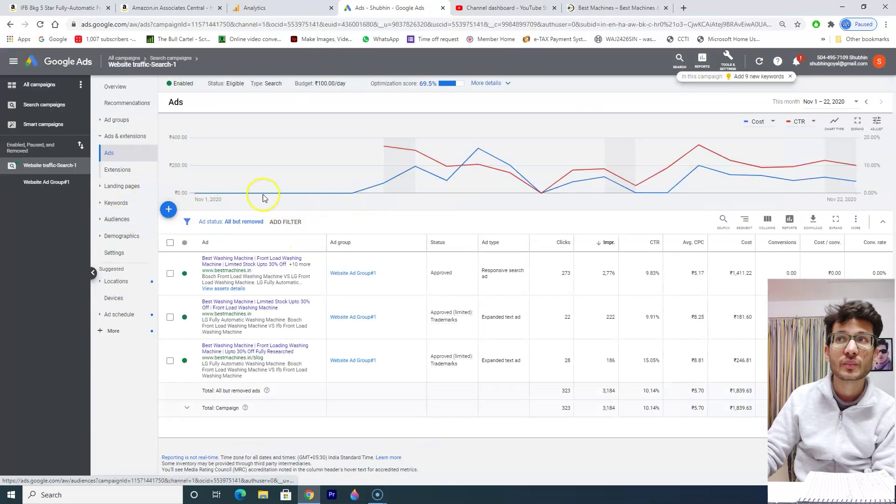
Step: Go back to the responsive search ad's combinations, discarding the text ad edit, and review the pairings and their impressions
click(124, 160)
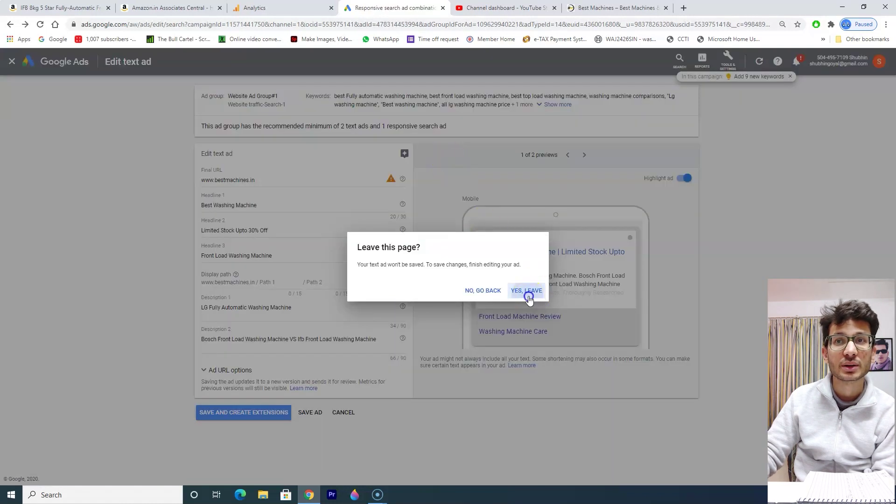
click(529, 296)
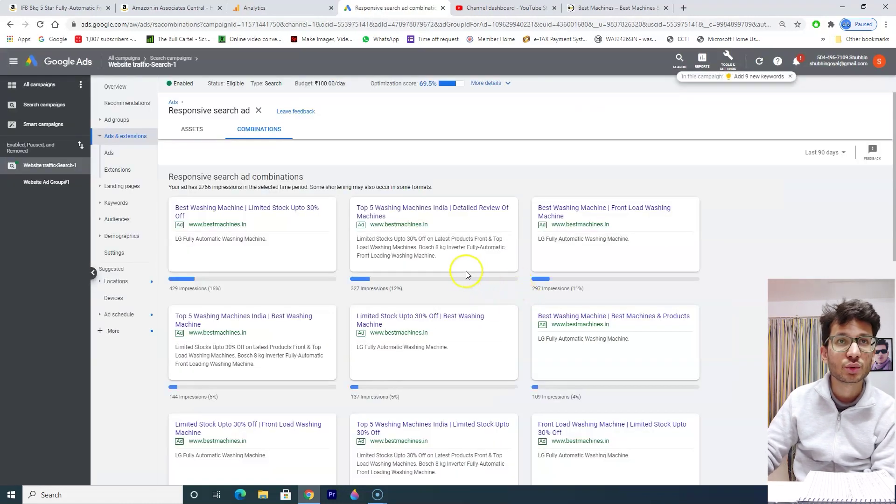
scroll(468, 274, down, 1)
scroll(483, 322, up, 1)
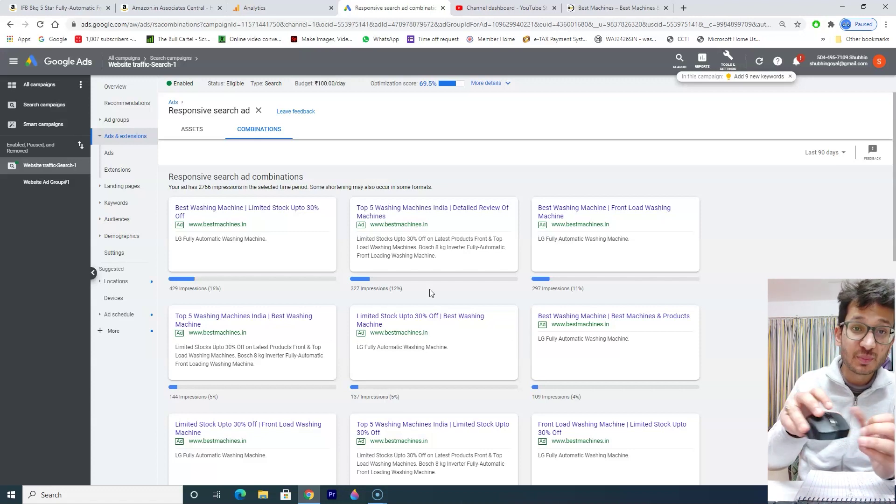
scroll(430, 293, down, 3)
scroll(430, 292, up, 3)
scroll(430, 292, down, 3)
scroll(430, 293, down, 1)
scroll(430, 293, up, 3)
scroll(430, 293, down, 3)
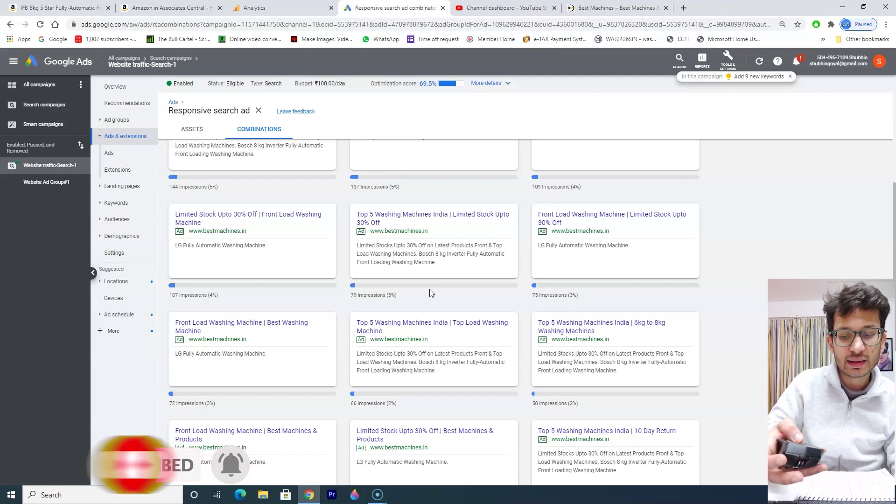
click(412, 289)
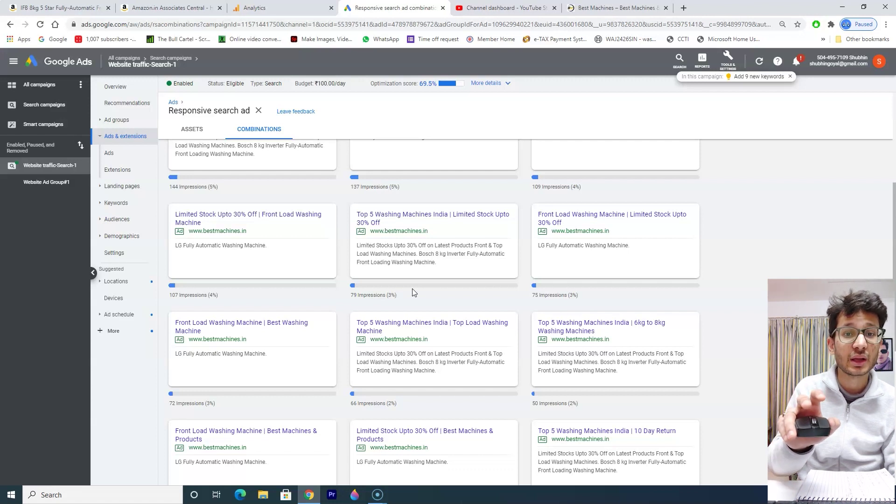
Step: Go back to the responsive search ad's asset details without saving the text ad, and open the campaign's search keywords report
key(alt+Left)
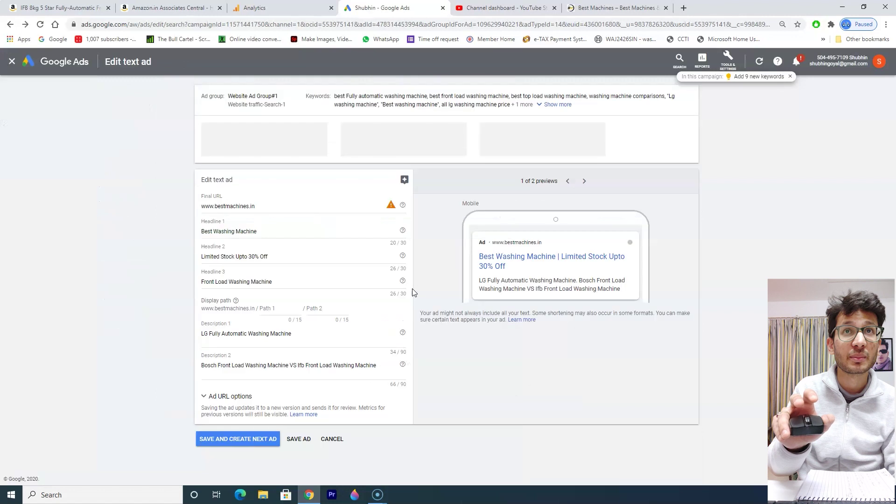
key(alt+Left)
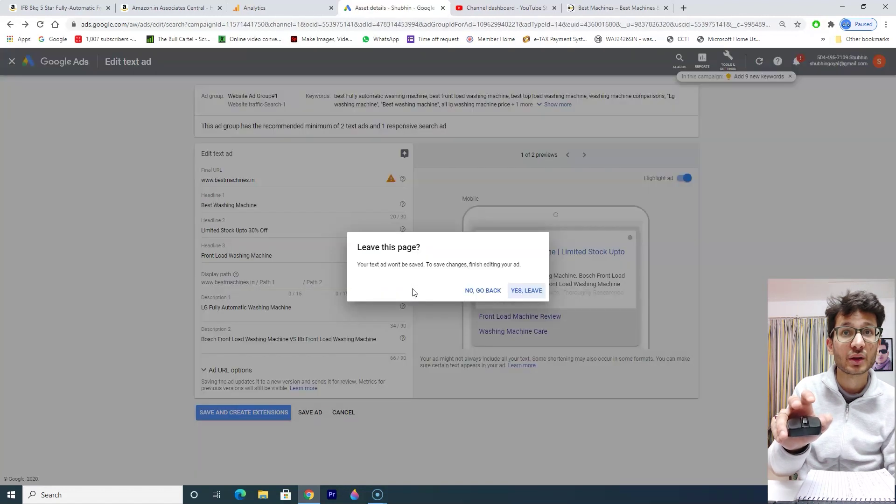
click(526, 291)
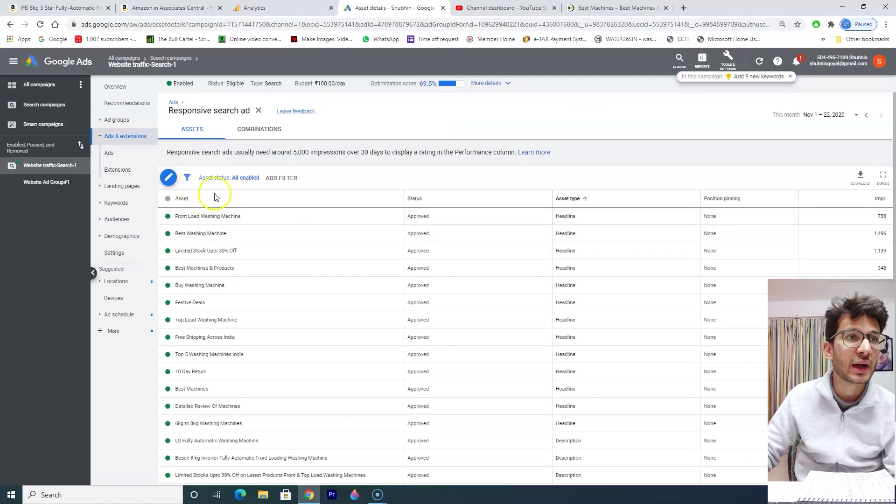
click(108, 136)
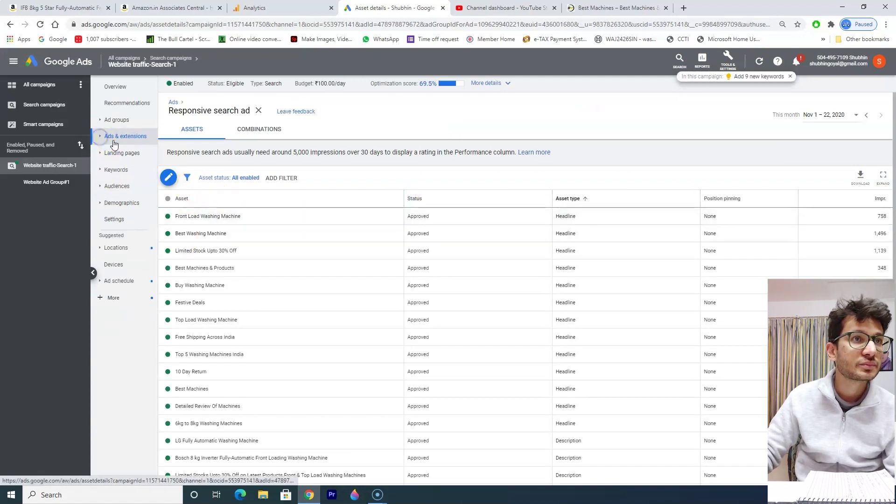
click(112, 169)
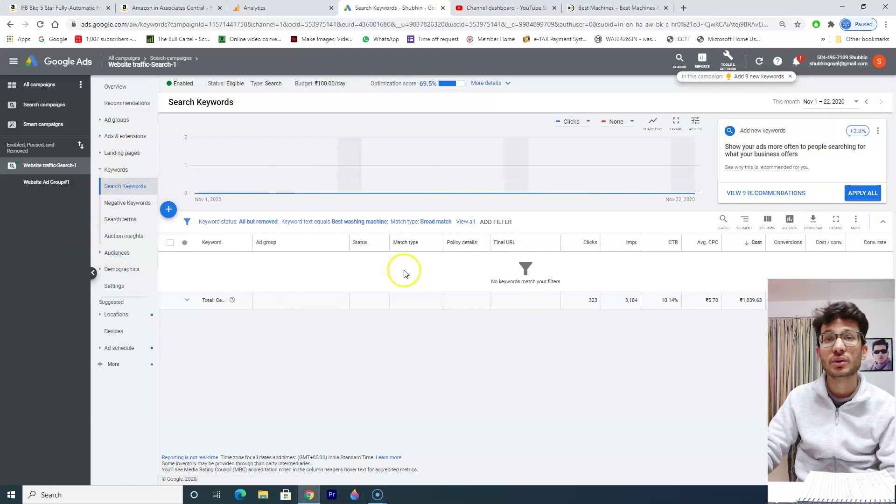
Step: Open the campaign's landing pages report and compare the http and https pages by clicks, impressions and CTR
click(100, 168)
click(100, 153)
click(121, 170)
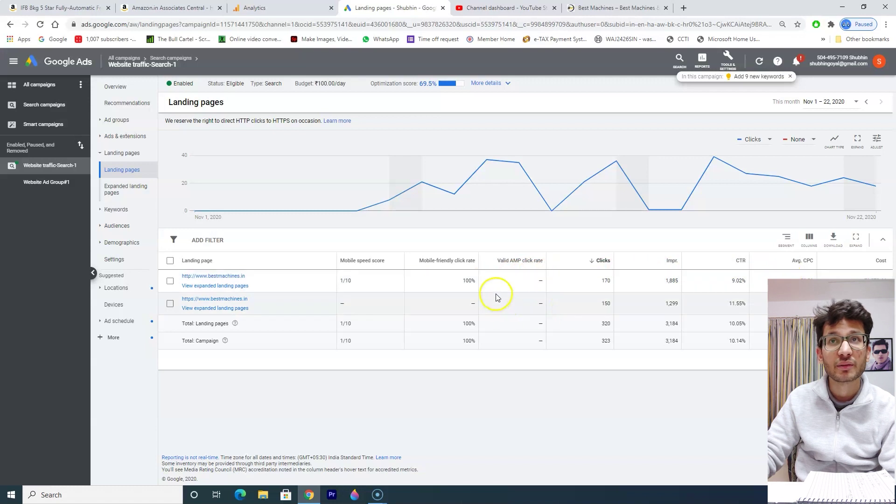
drag(604, 302, 844, 345)
click(311, 358)
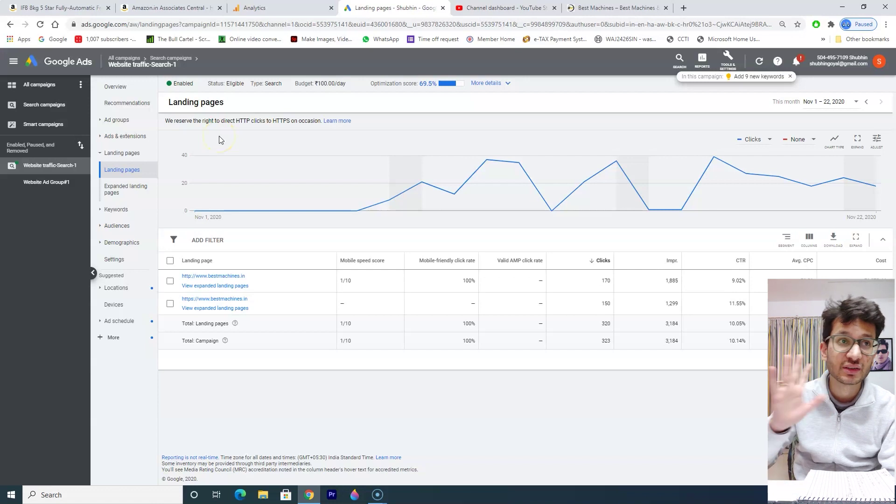
Step: Open the campaign's age demographics report and compare the CTR of the age groups
click(102, 153)
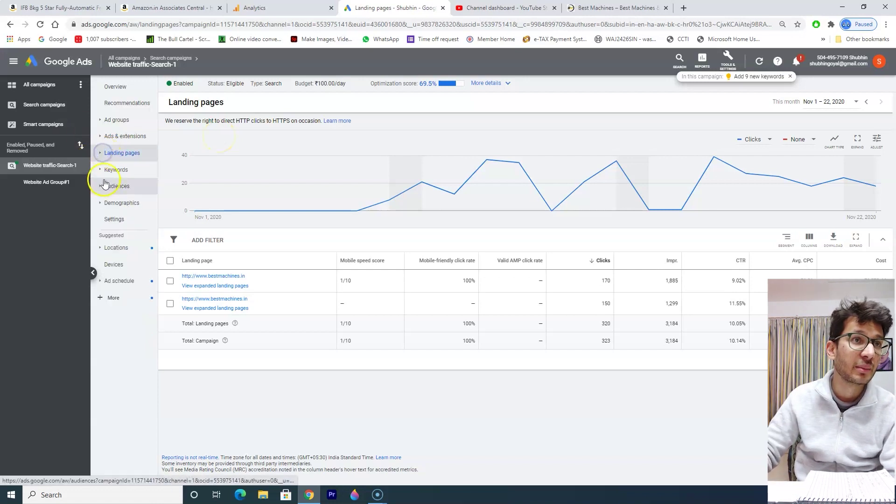
click(100, 202)
click(111, 220)
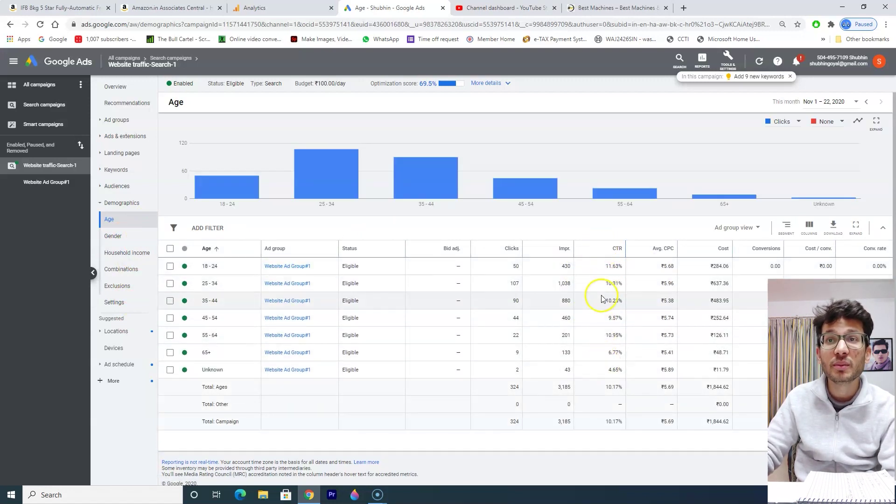
drag(601, 271, 630, 273)
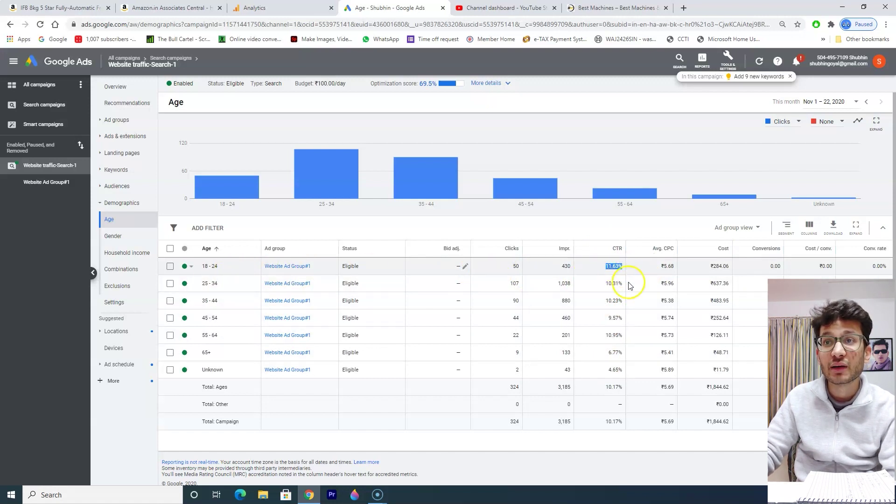
click(590, 445)
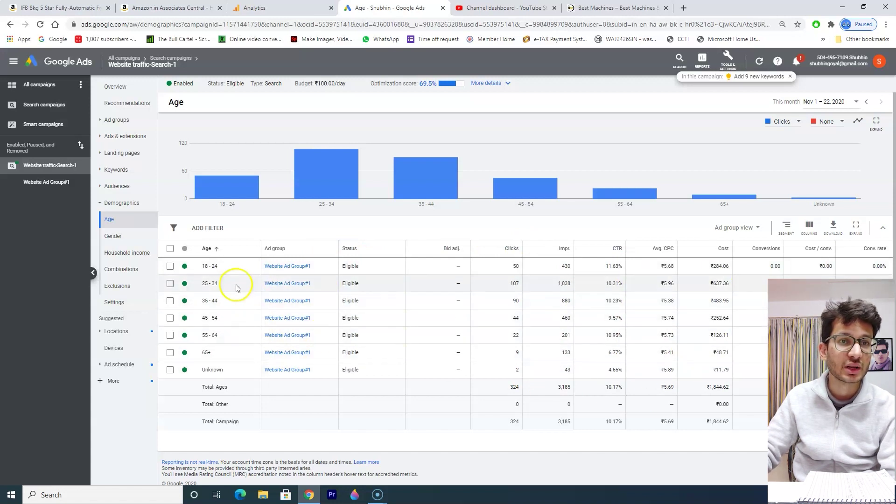
Step: Review the campaign's gender and household income reports, check which ad schedule reports are available, and return to the age report
click(112, 236)
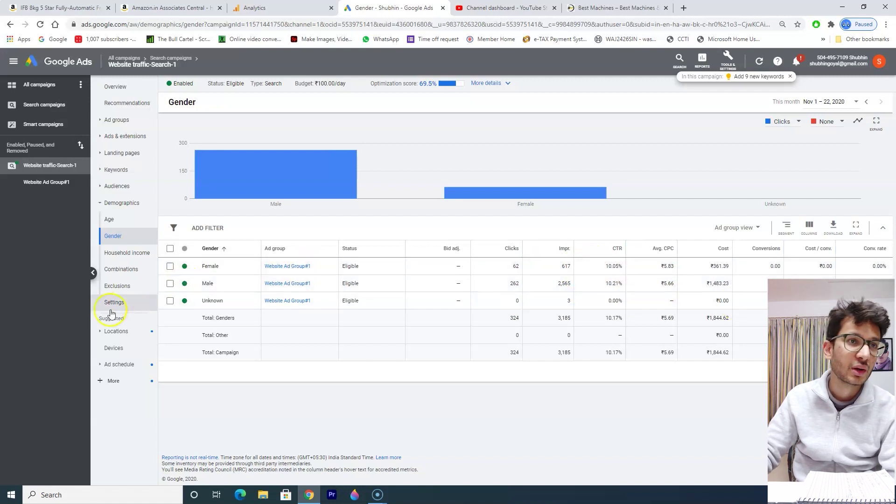
click(125, 253)
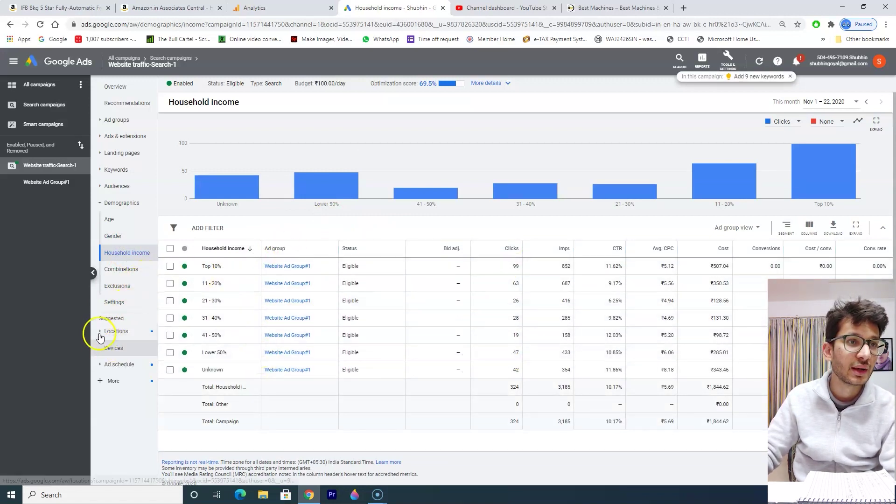
click(99, 364)
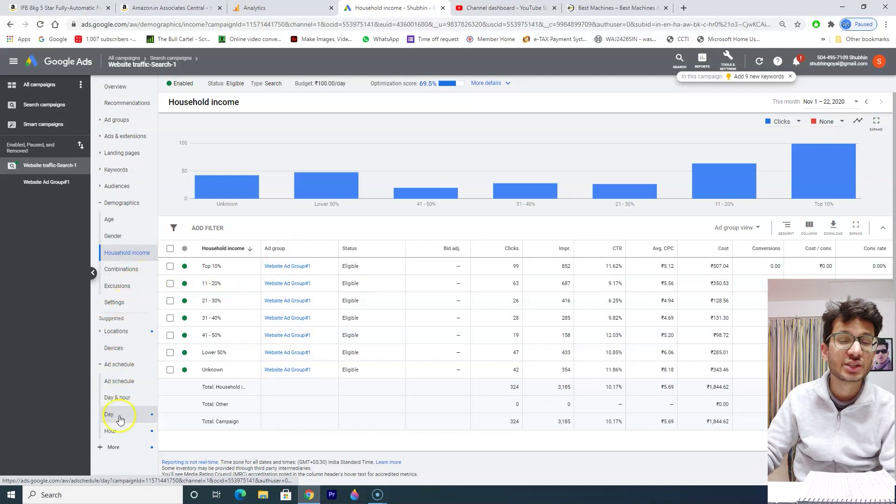
click(95, 368)
click(99, 201)
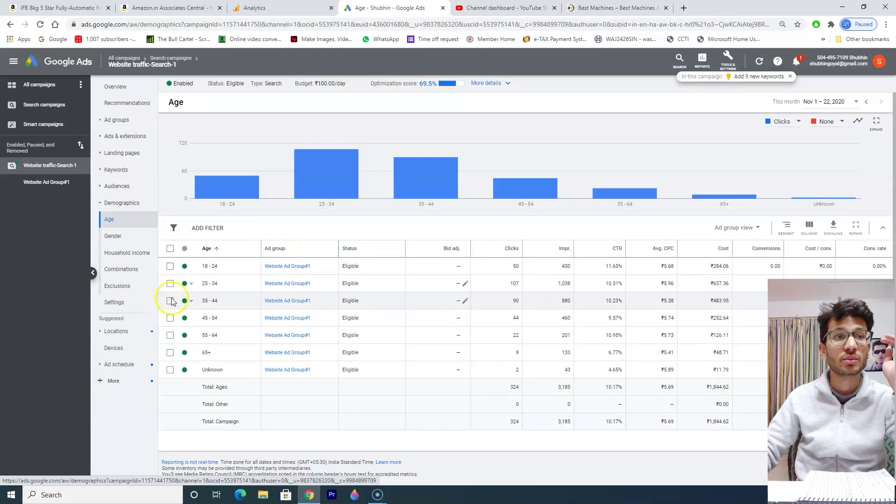
Step: Open the campaign's devices report and save a bid adjustment of Increase 0% for mobile phones
click(114, 347)
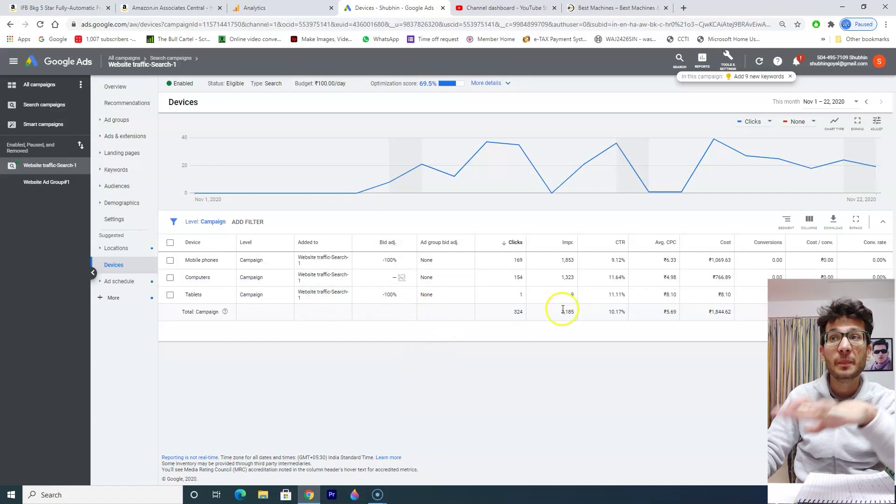
click(402, 261)
double_click(447, 276)
text(0)
click(376, 276)
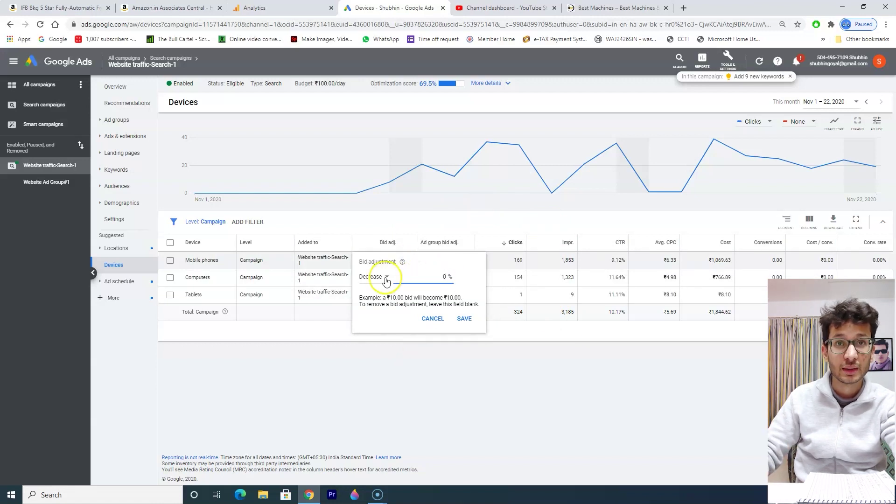
click(387, 284)
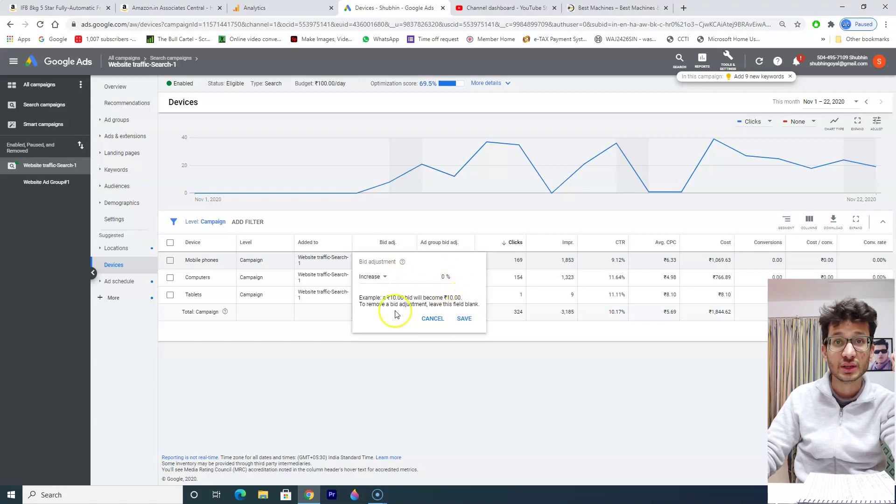
click(458, 318)
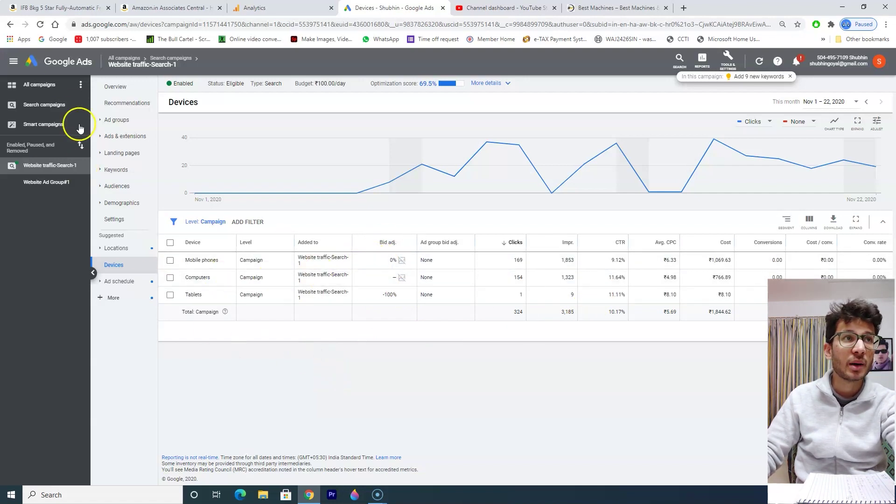
Step: Show the devices report for all search campaigns
click(45, 104)
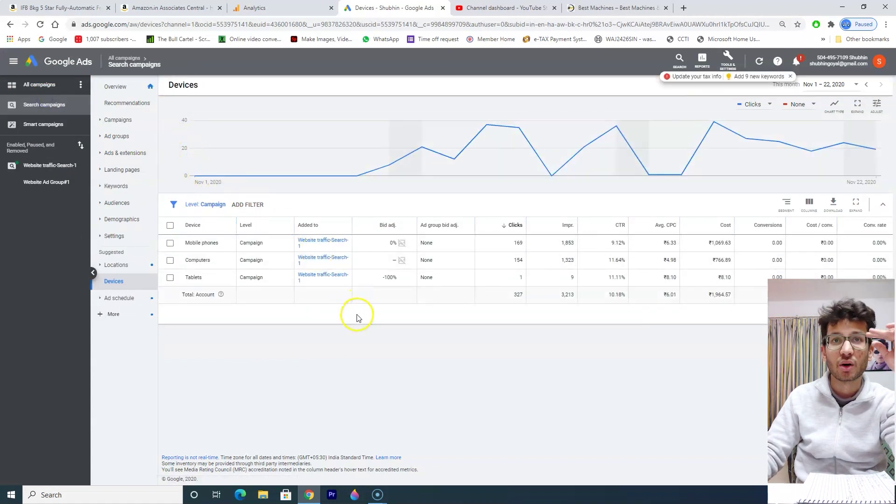
Step: Select the Website traffic-Search-1 campaign and review its overview, including the performance chart, keywords, searches, devices, locations and demographics summaries
click(45, 169)
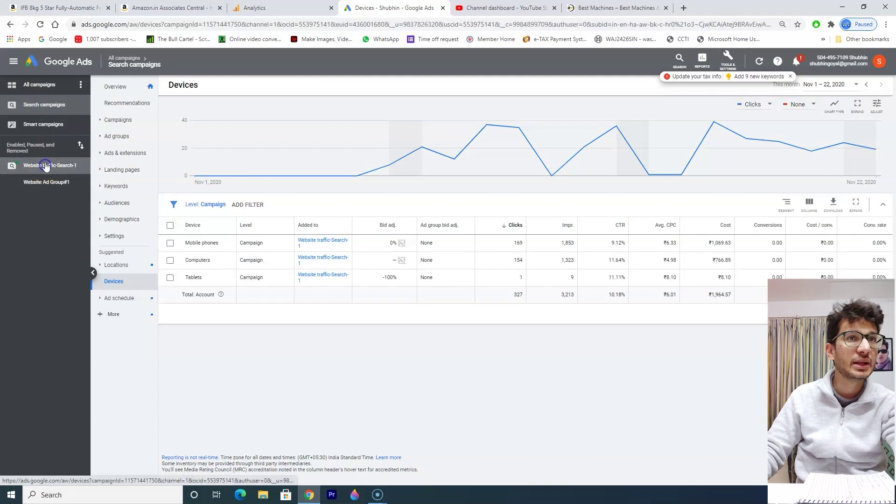
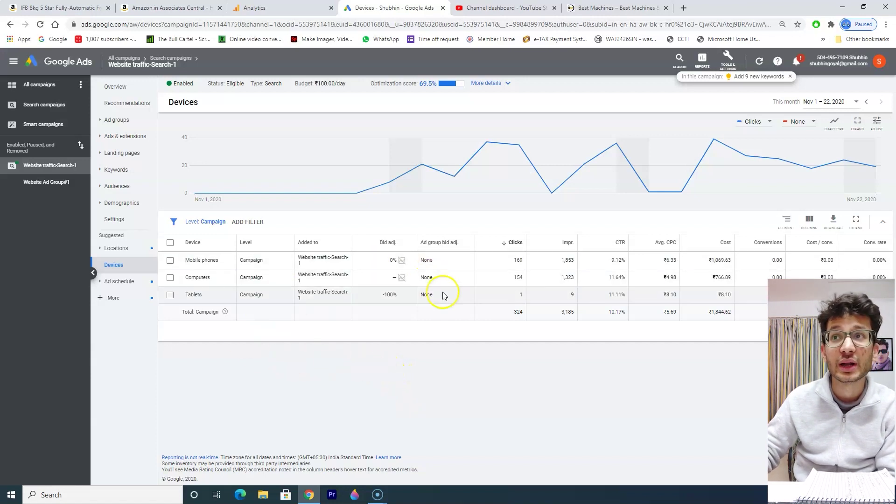
click(121, 86)
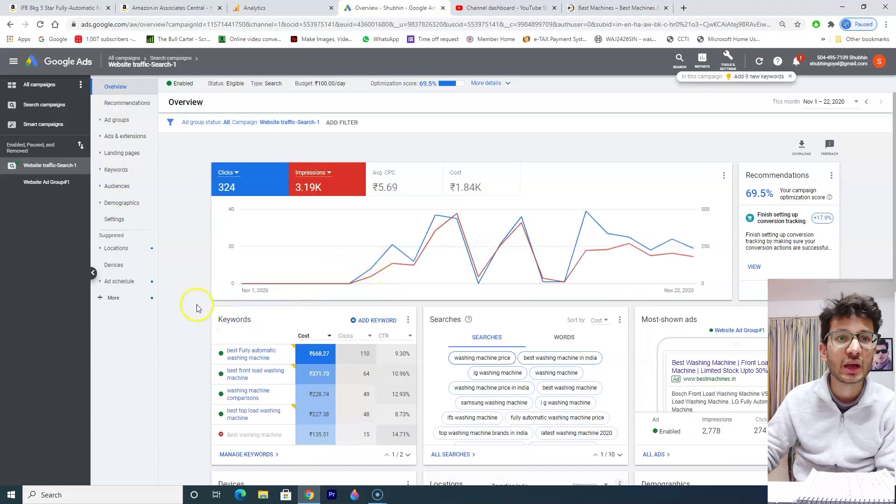
scroll(196, 305, down, 1)
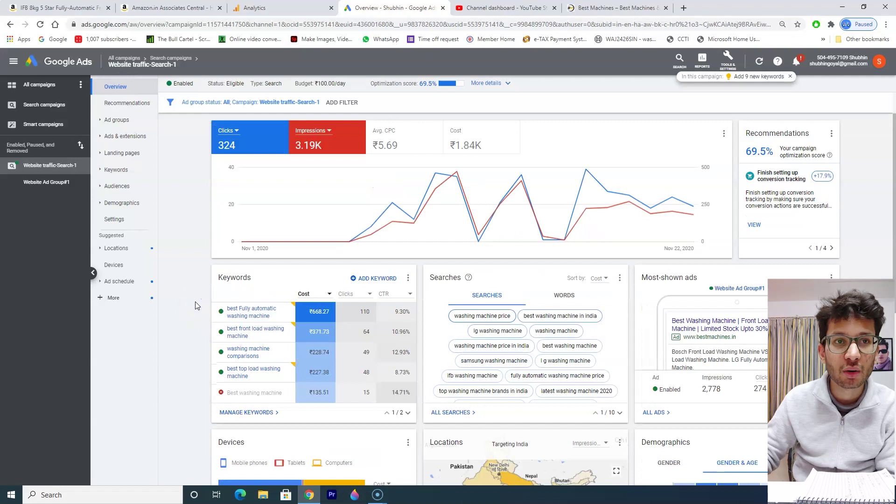
scroll(195, 302, up, 1)
scroll(195, 302, down, 1)
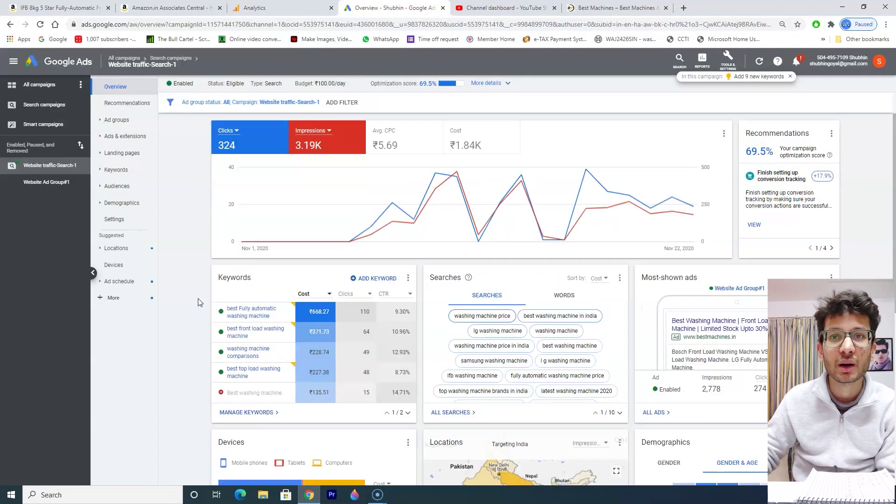
click(198, 297)
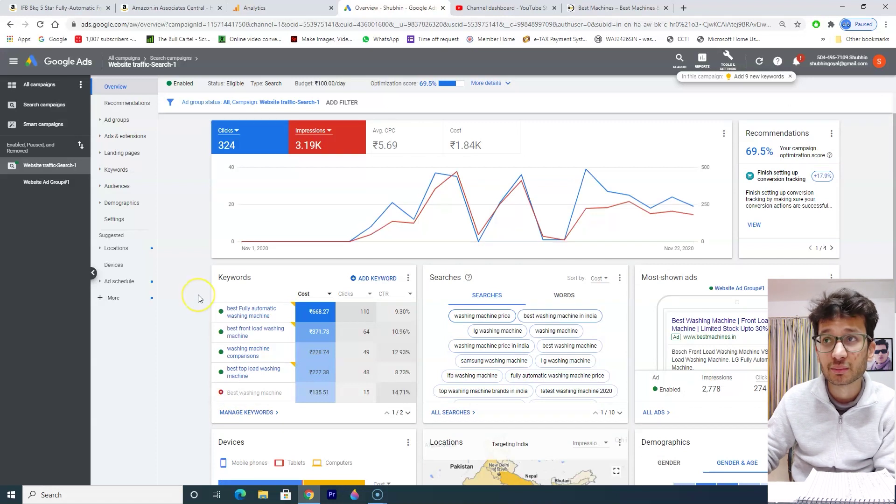
scroll(200, 292, down, 7)
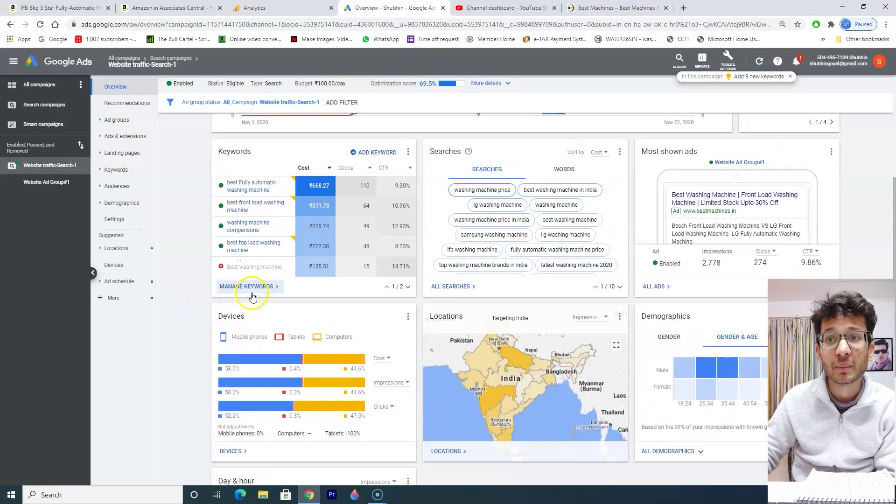
scroll(259, 298, up, 8)
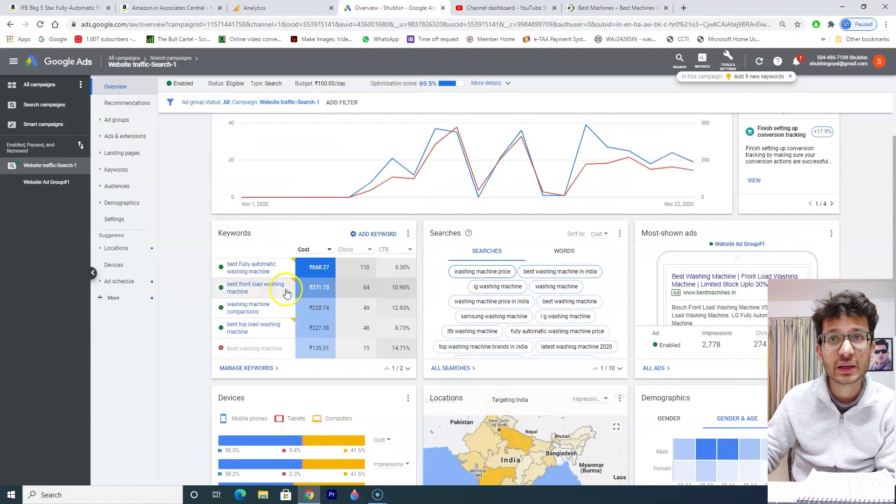